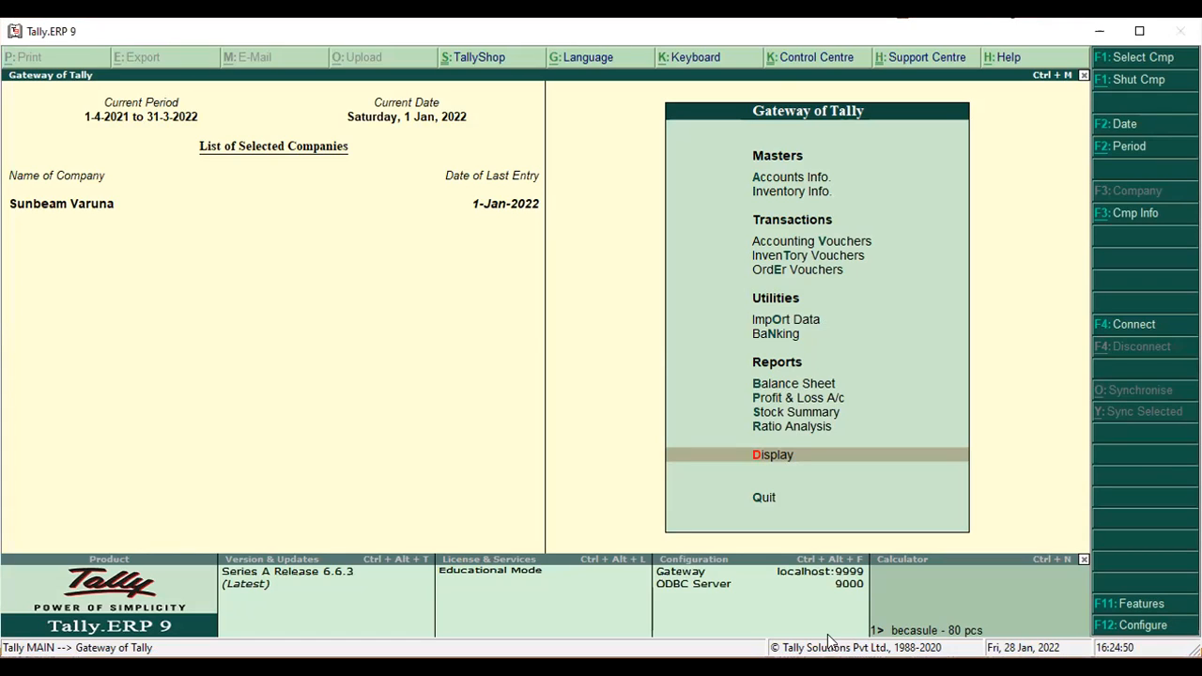
In the company's inventory features, turn off the separate discount column in invoices and save the settings
{"action": "key", "text": "F11"}
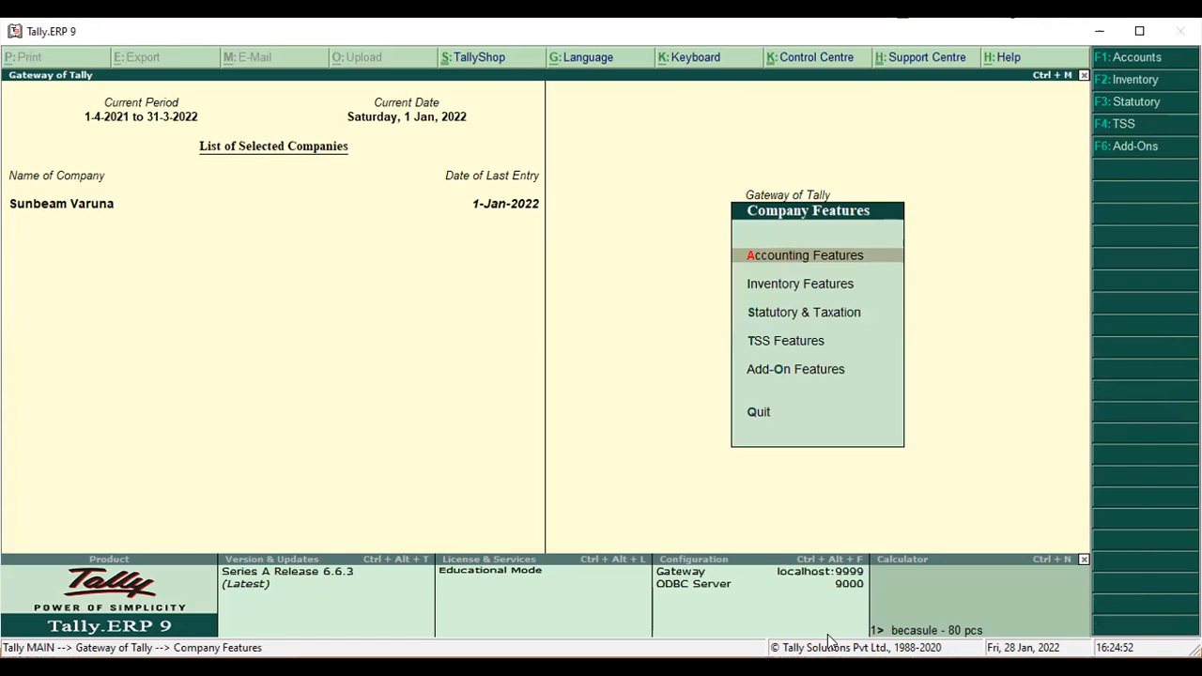
{"action": "key", "text": "Down"}
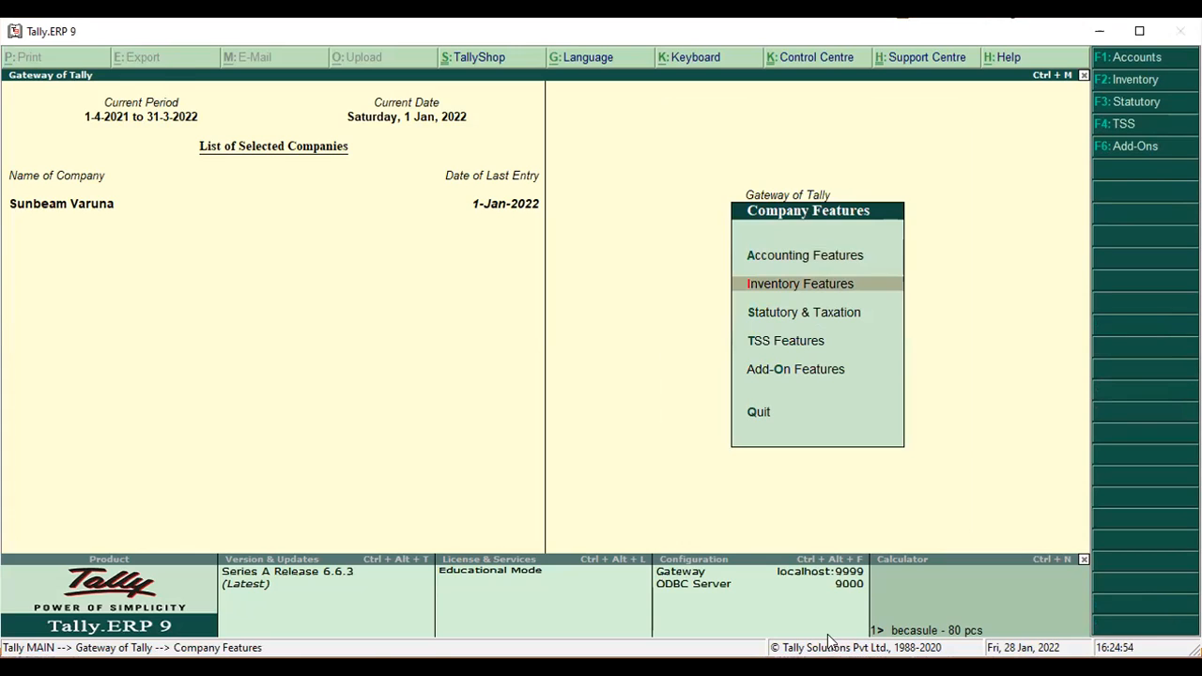
{"action": "key", "text": "Return"}
{"action": "key", "text": "Return"}
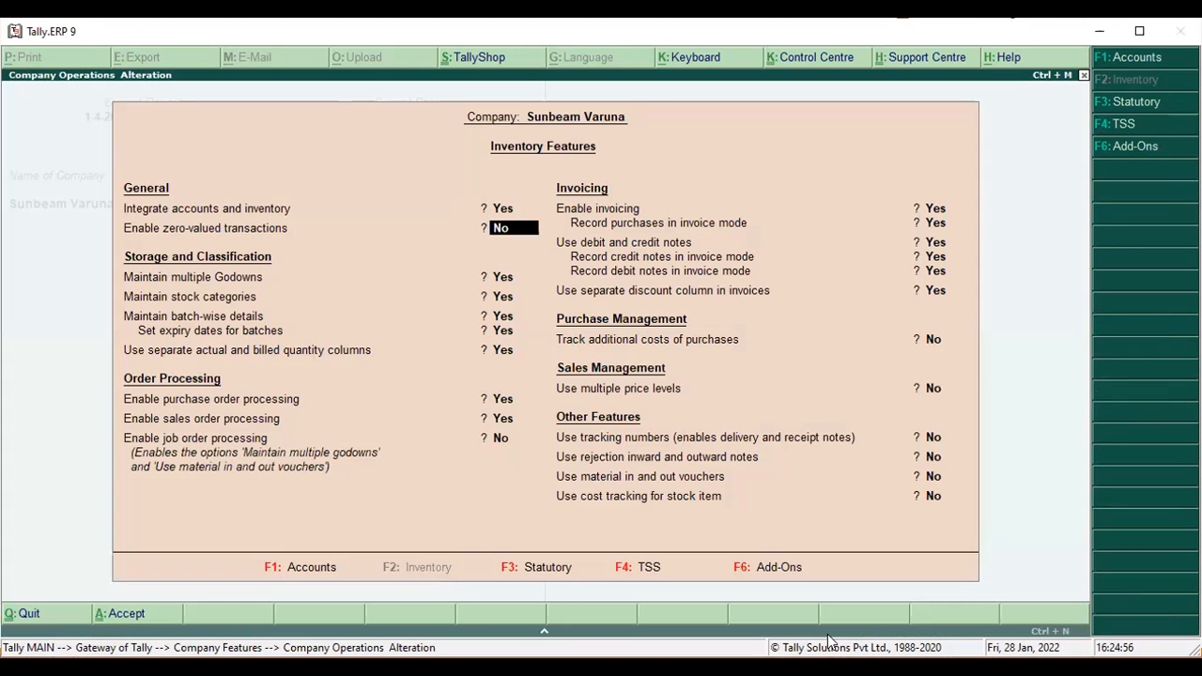
{"action": "key", "text": "Return"}
{"action": "key", "text": "Return"}
{"action": "key", "text": "Return"}
{"action": "key", "text": "Return"}
{"action": "key", "text": "Return"}
{"action": "key", "text": "Return"}
{"action": "key", "text": "Return"}
{"action": "key", "text": "Return"}
{"action": "key", "text": "Return"}
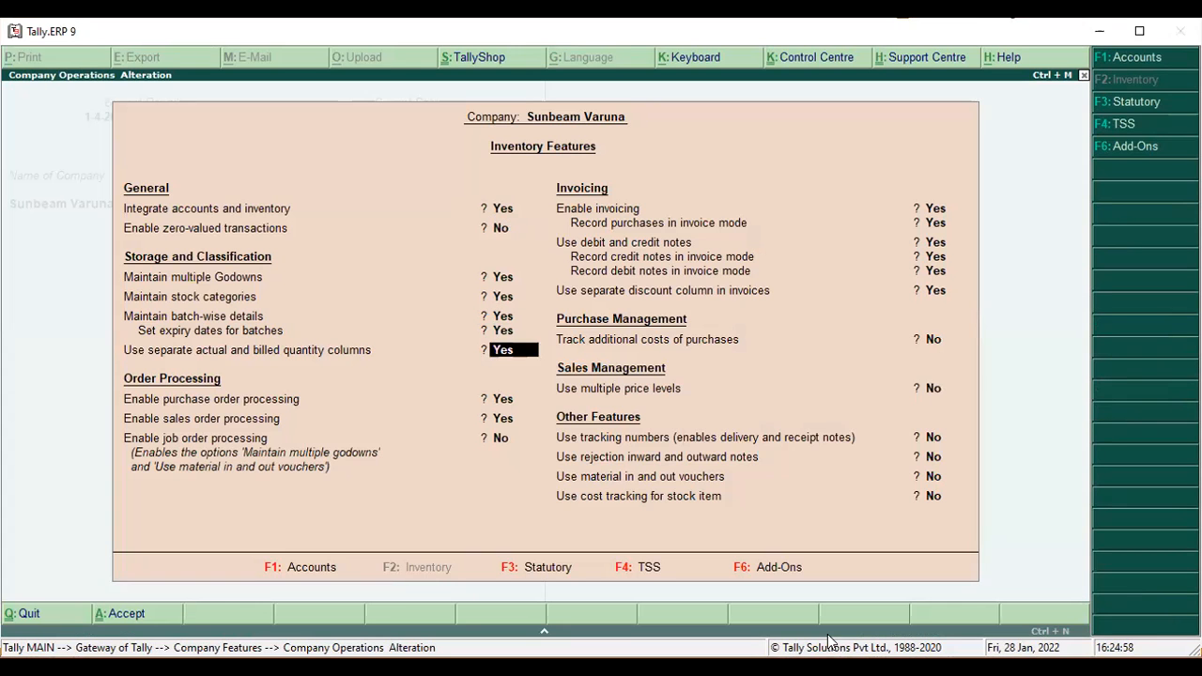
{"action": "key", "text": "Return"}
{"action": "key", "text": "Return"}
{"action": "key", "text": "Return"}
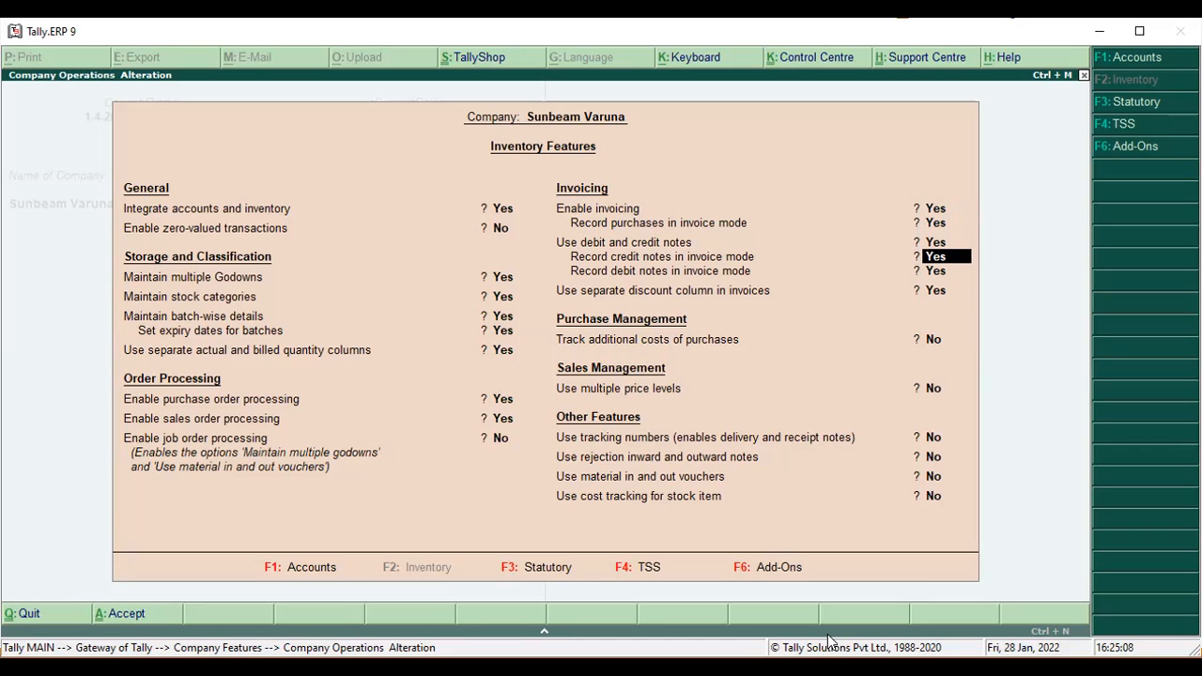
{"action": "key", "text": "Return"}
{"action": "key", "text": "Return"}
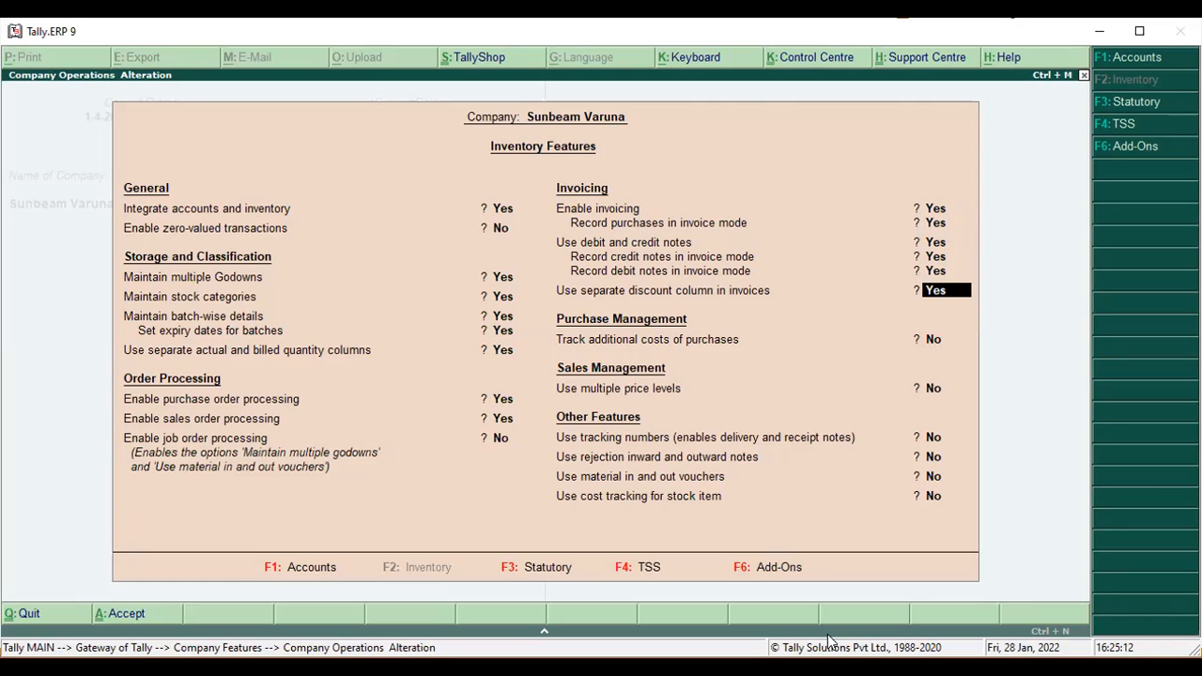
{"action": "type", "text": "n"}
{"action": "key", "text": "Return"}
{"action": "key", "text": "Return"}
{"action": "key", "text": "Return"}
{"action": "key", "text": "Return"}
{"action": "key", "text": "Return"}
{"action": "key", "text": "Return"}
{"action": "key", "text": "Return"}
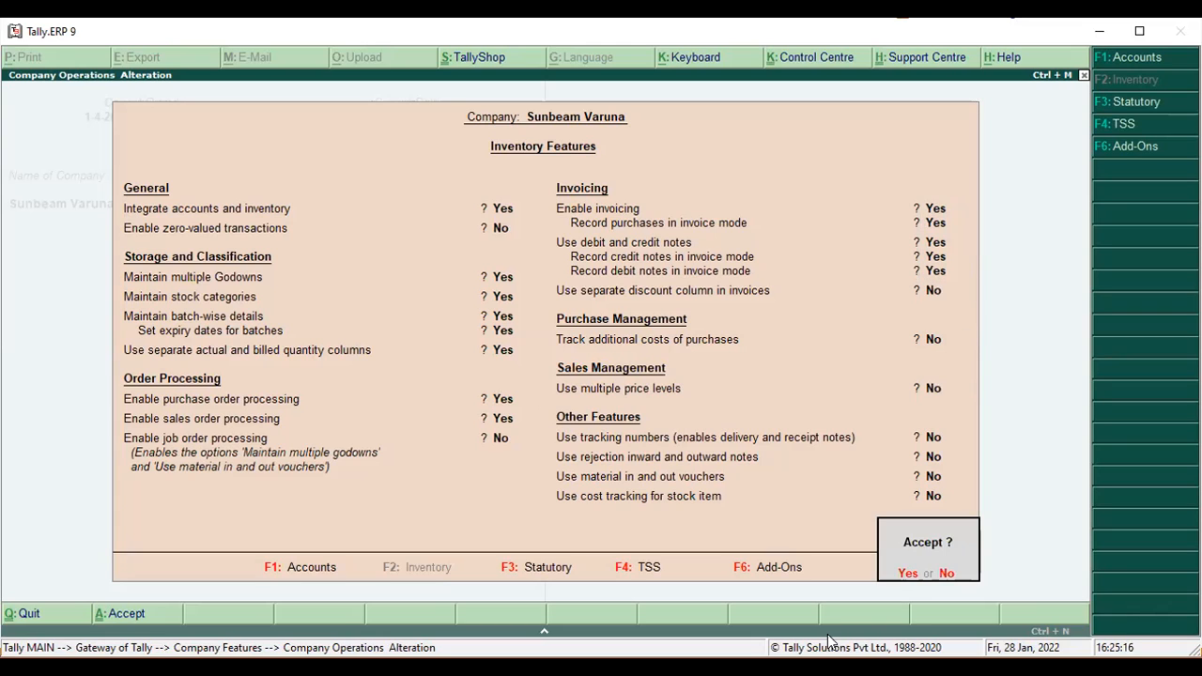
{"action": "key", "text": "Return"}
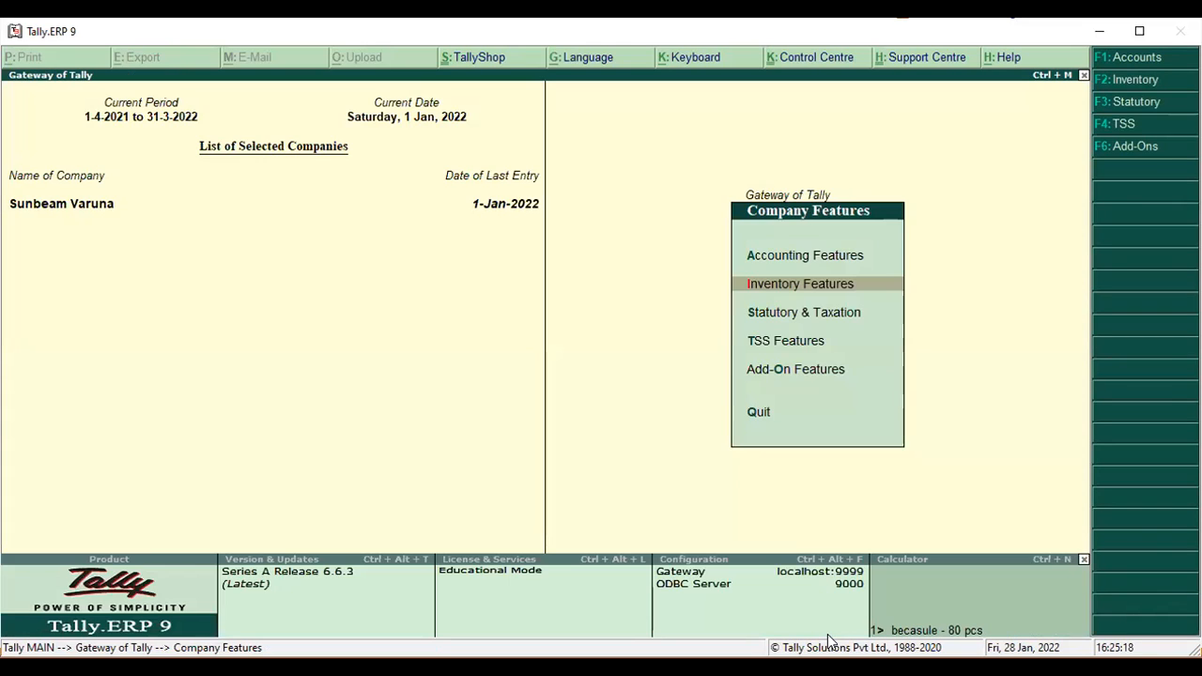
{"action": "key", "text": "Escape"}
Review the ledger vouchers of Sanofi India Ltd. in the account books, and return to the Gateway of Tally
{"action": "key", "text": "Up"}
{"action": "key", "text": "Up"}
{"action": "key", "text": "Up"}
{"action": "key", "text": "Up"}
{"action": "key", "text": "Up"}
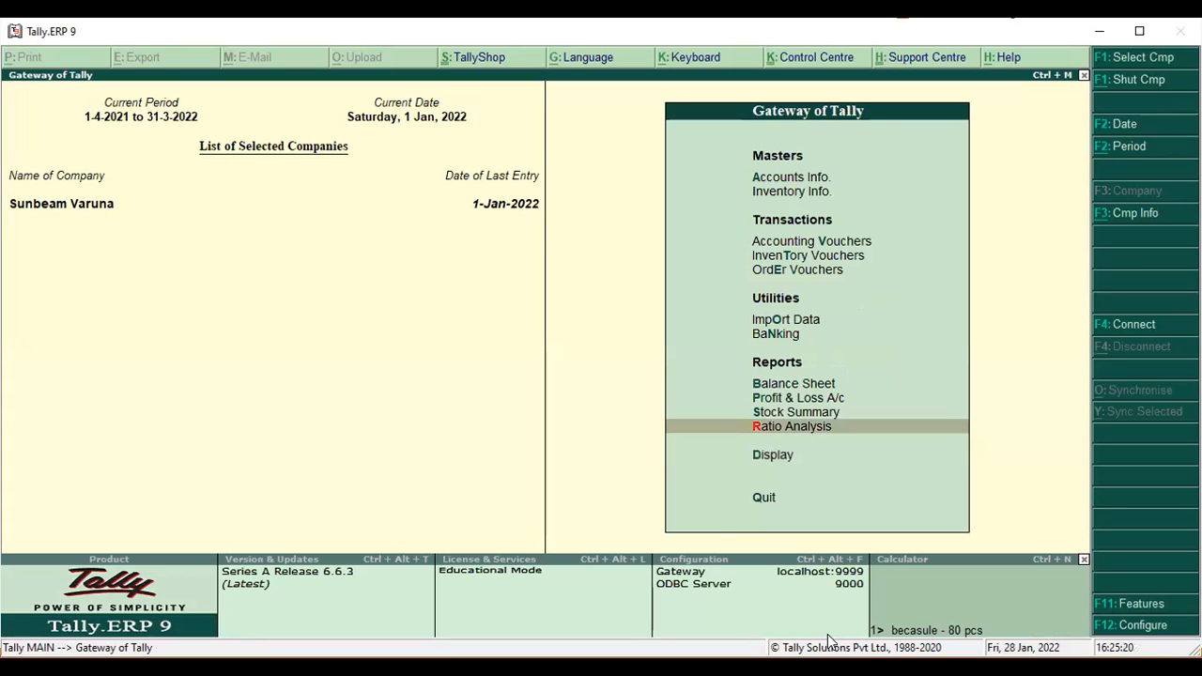
{"action": "key", "text": "d"}
{"action": "key", "text": "a"}
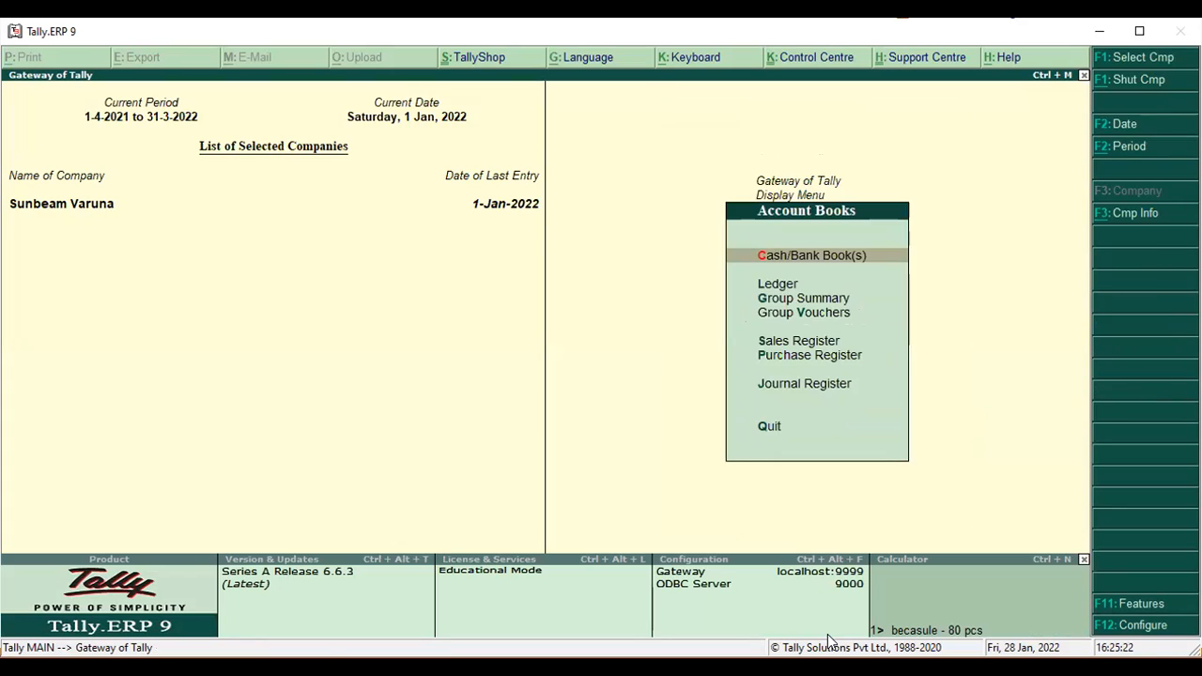
{"action": "key", "text": "l"}
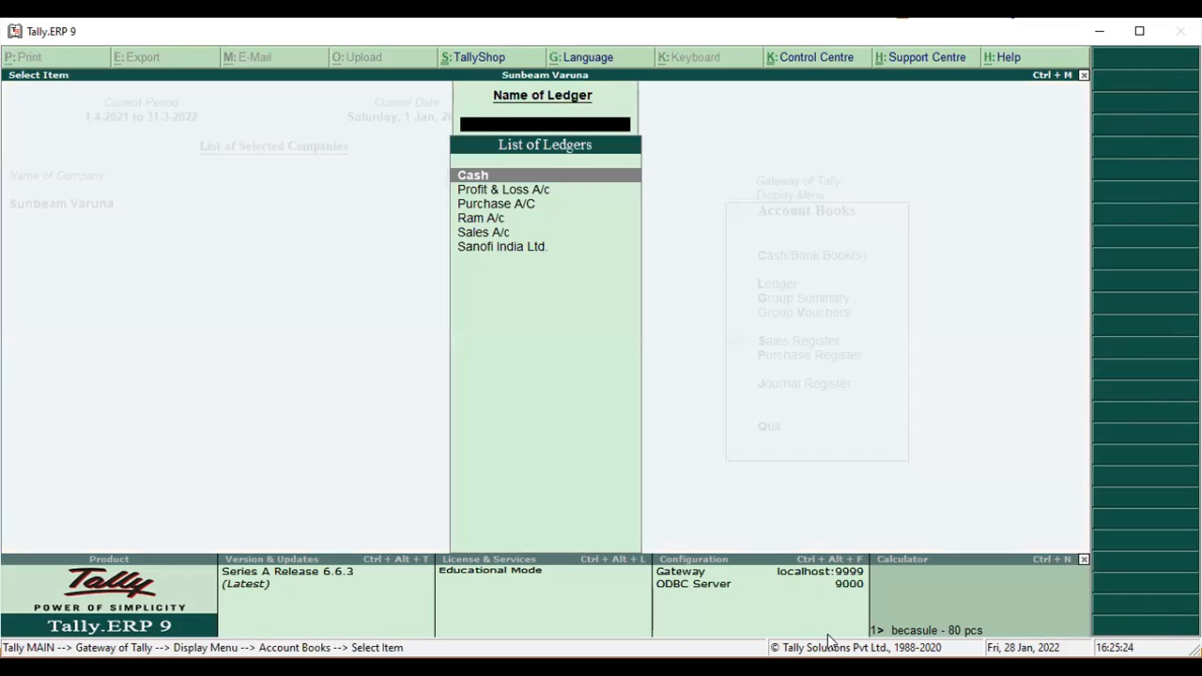
{"action": "type", "text": "San"}
{"action": "key", "text": "Return"}
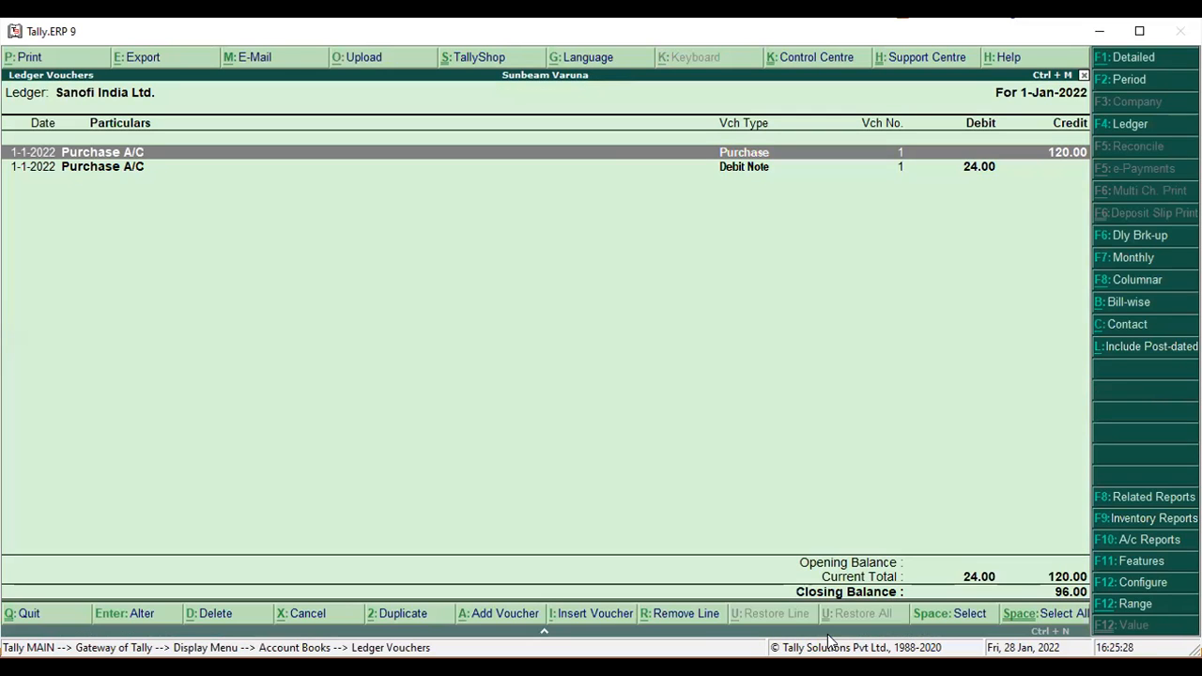
{"action": "key", "text": "Escape"}
{"action": "key", "text": "Escape"}
{"action": "key", "text": "Escape"}
{"action": "key", "text": "Escape"}
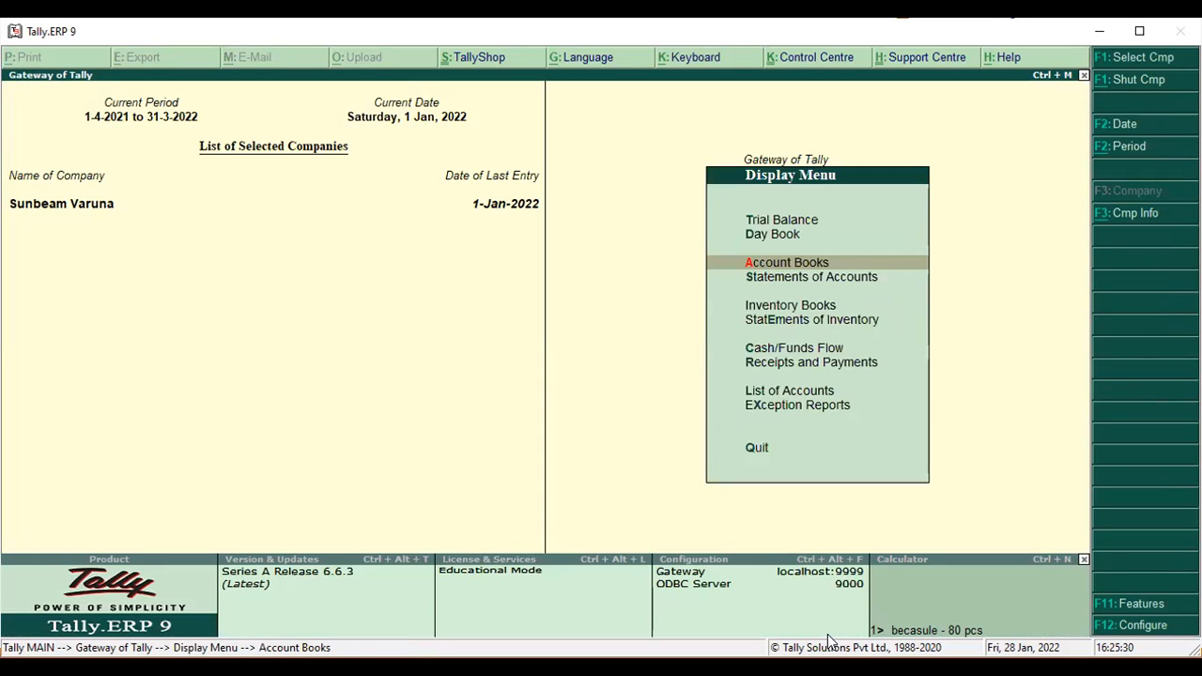
Start a purchase voucher with supplier invoice number 002, party Sanofi India Ltd. and purchase ledger Purchase A/C
{"action": "key", "text": "v"}
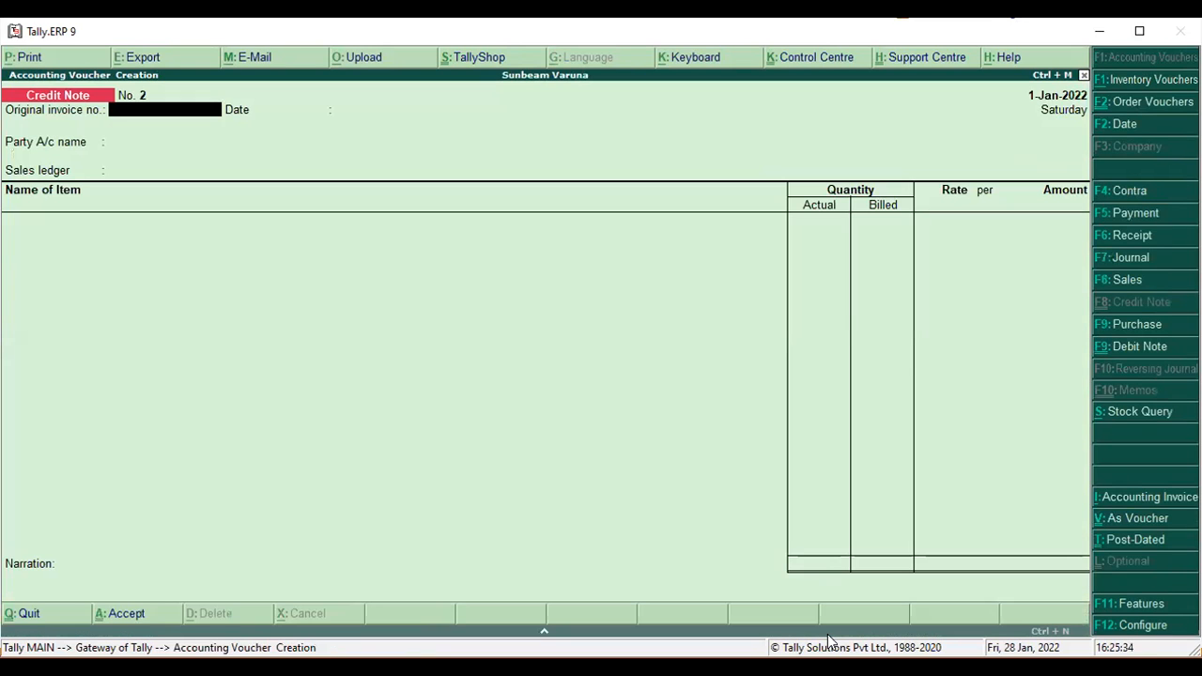
{"action": "key", "text": "F9"}
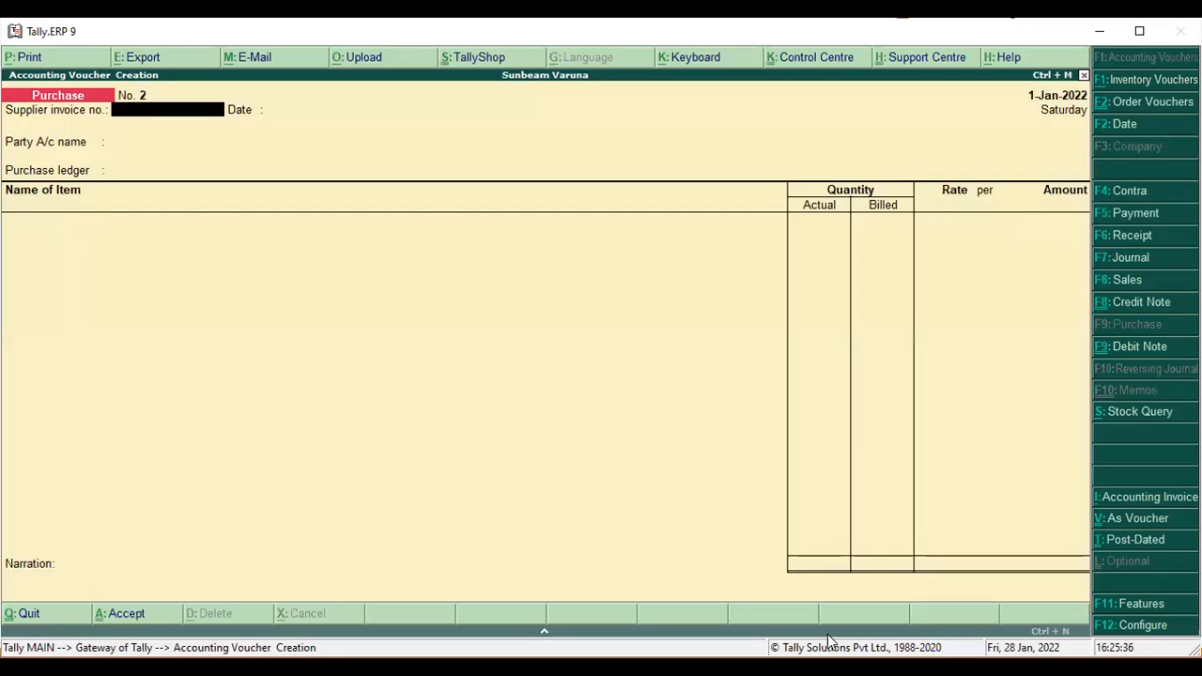
{"action": "type", "text": "002"}
{"action": "key", "text": "Return"}
{"action": "key", "text": "Return"}
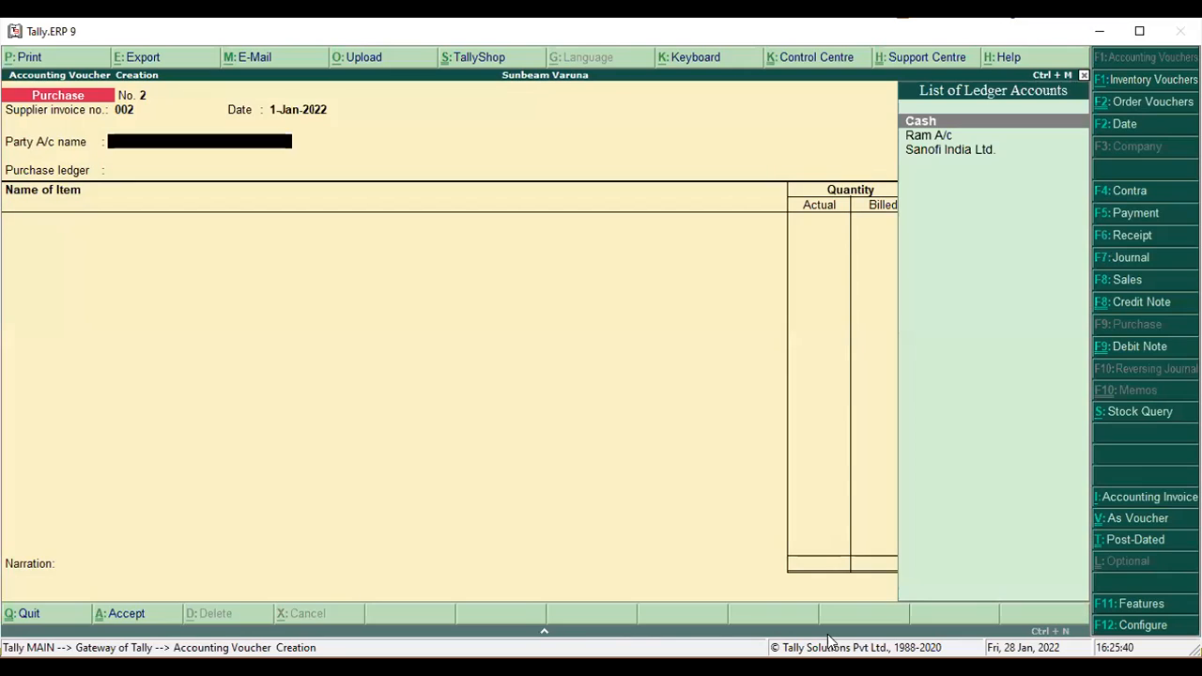
{"action": "key", "text": "Down"}
{"action": "key", "text": "Down"}
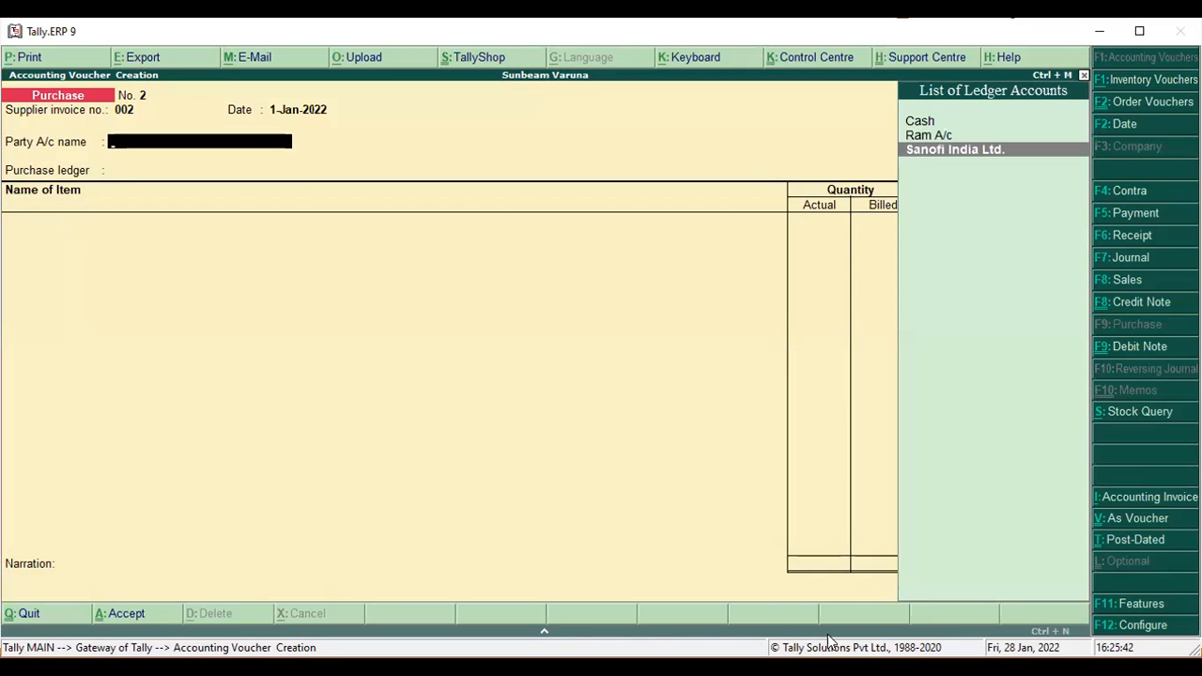
{"action": "key", "text": "Return"}
{"action": "key", "text": "Return"}
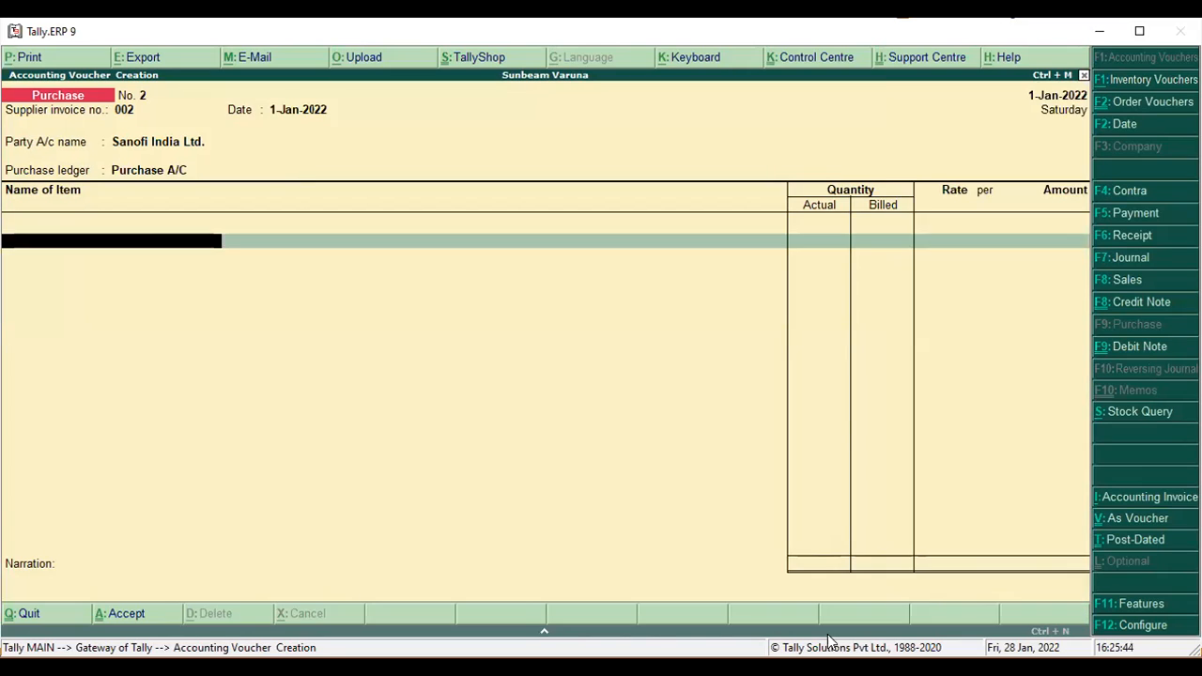
Add the stock item Combiflame to the purchase, allocated to godown Main Location and batch 1125N
{"action": "key", "text": "Down"}
{"action": "key", "text": "Down"}
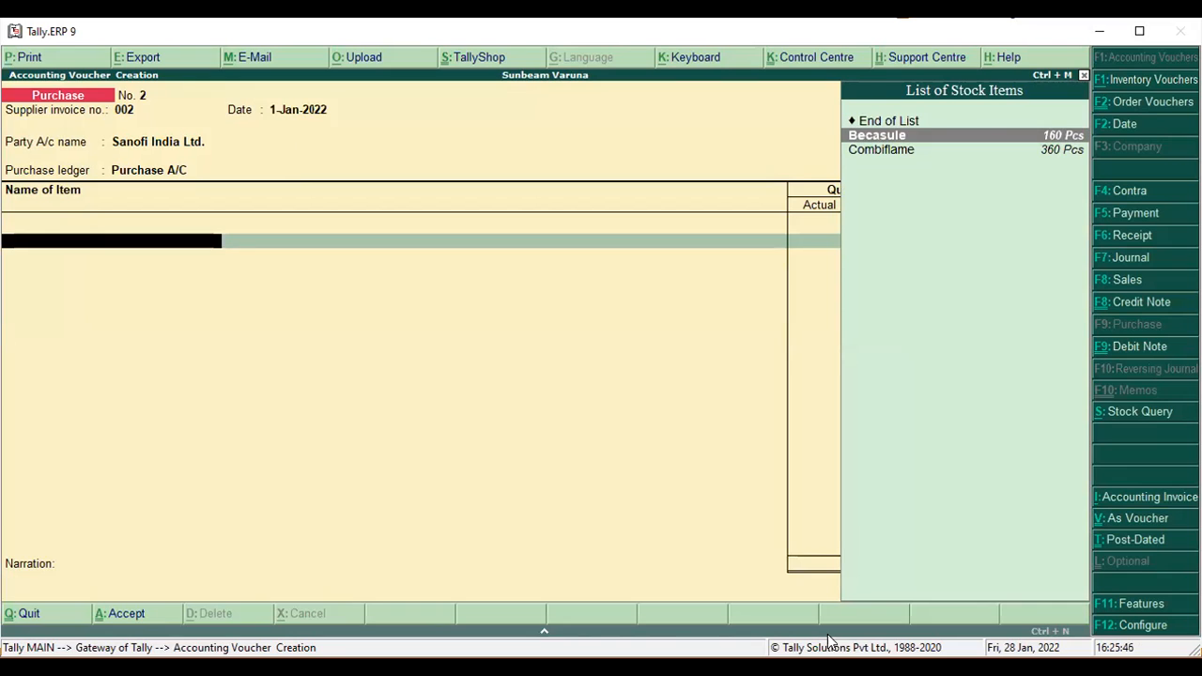
{"action": "key", "text": "Return"}
{"action": "key", "text": "Down"}
{"action": "key", "text": "Return"}
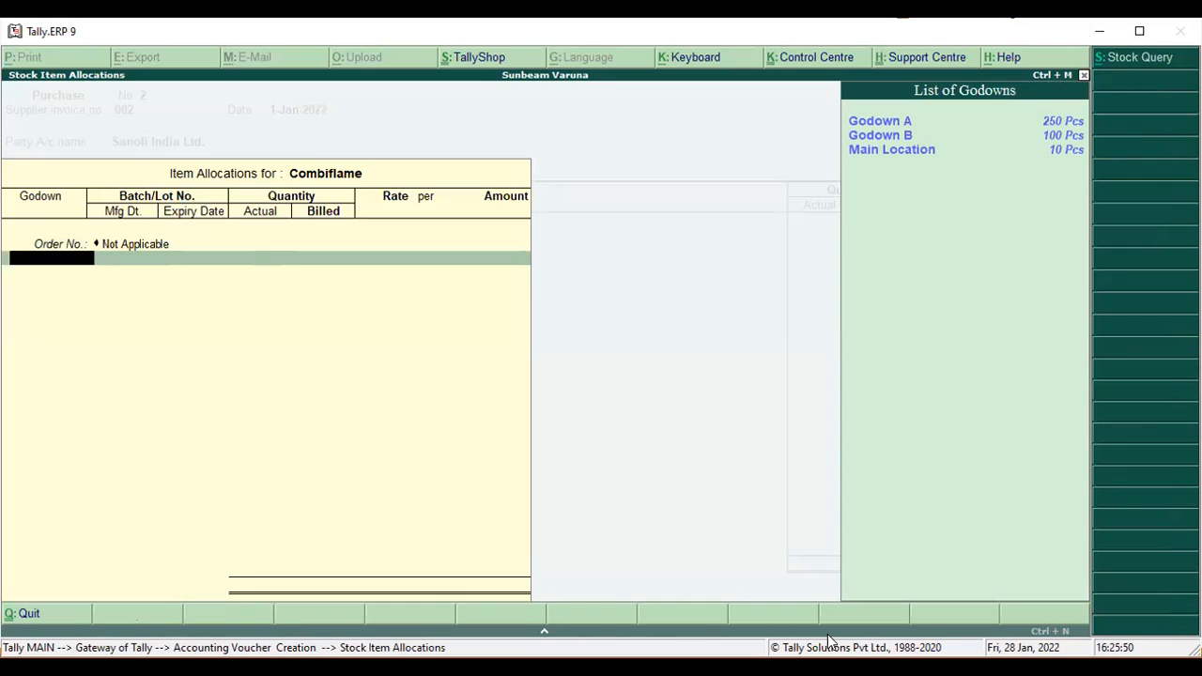
{"action": "key", "text": "Down"}
{"action": "key", "text": "Down"}
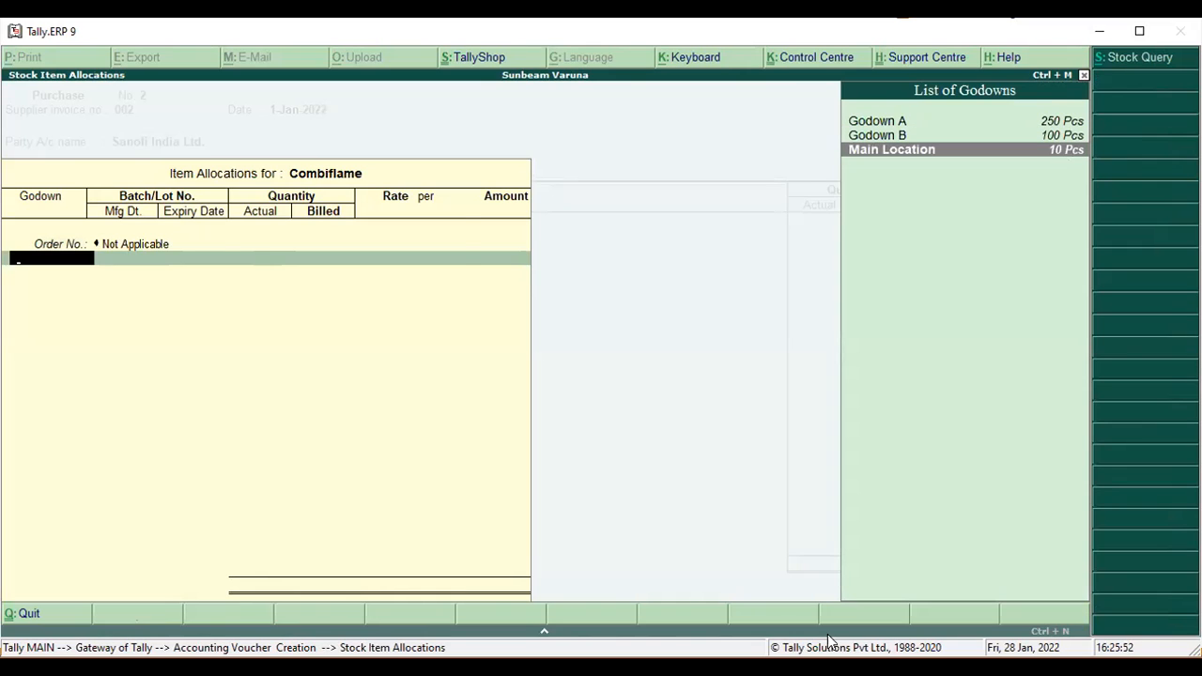
{"action": "key", "text": "Return"}
{"action": "key", "text": "Down"}
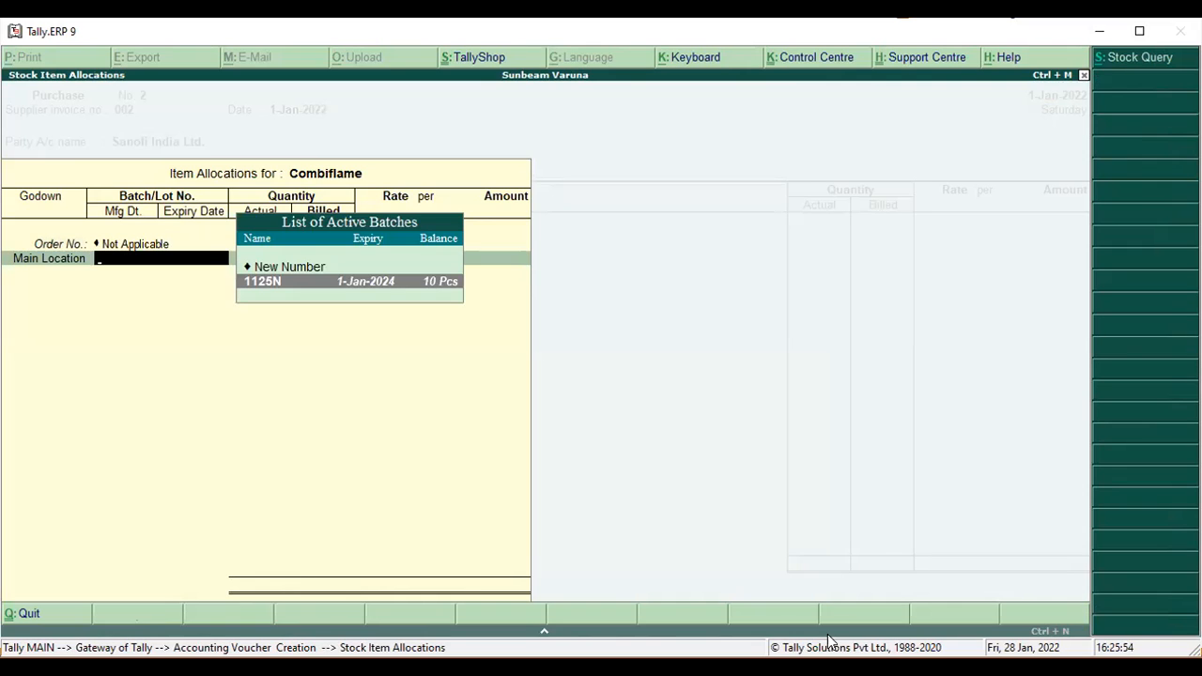
{"action": "key", "text": "Return"}
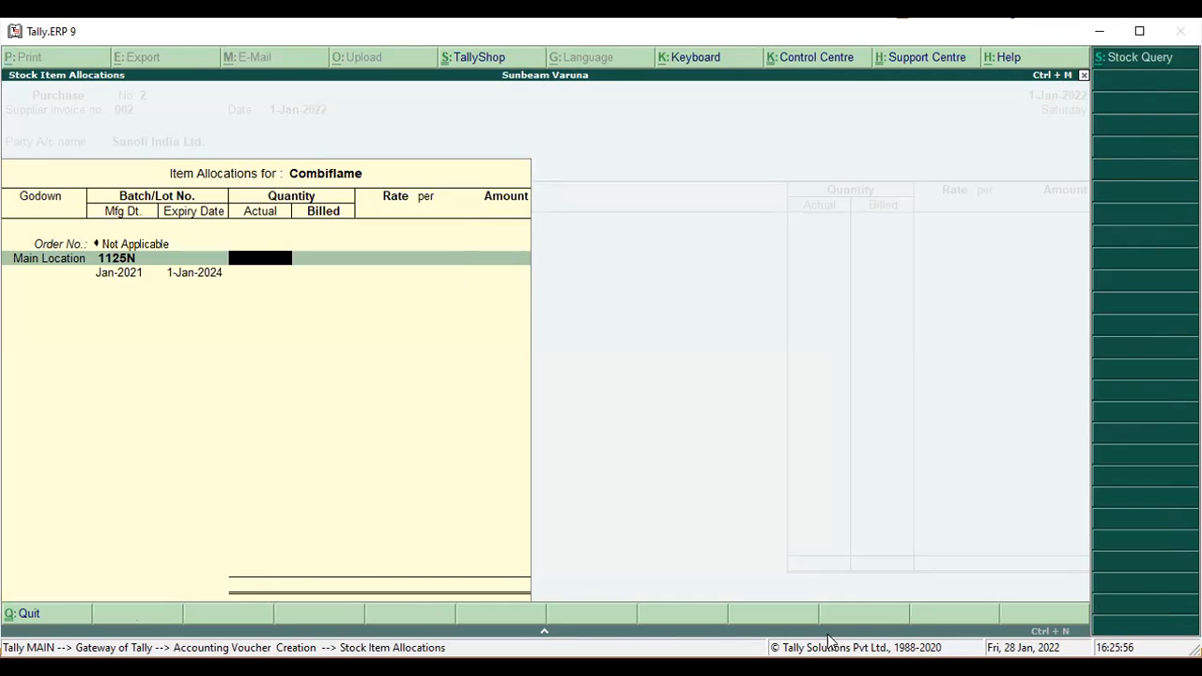
Set the Combiflame quantity to 100 Pcs actual and billed, accepting the rate of 0.95 per piece
{"action": "type", "text": "100"}
{"action": "key", "text": "Return"}
{"action": "key", "text": "Return"}
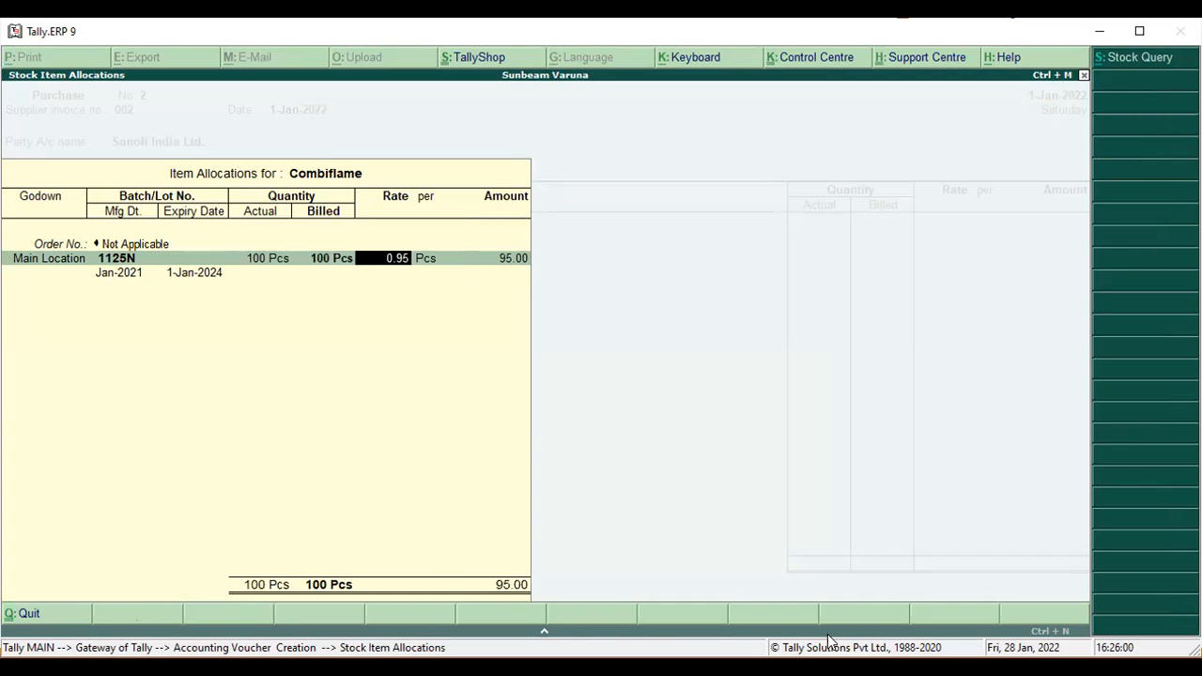
{"action": "key", "text": "Return"}
{"action": "key", "text": "Return"}
{"action": "key", "text": "Return"}
{"action": "key", "text": "Return"}
{"action": "key", "text": "Return"}
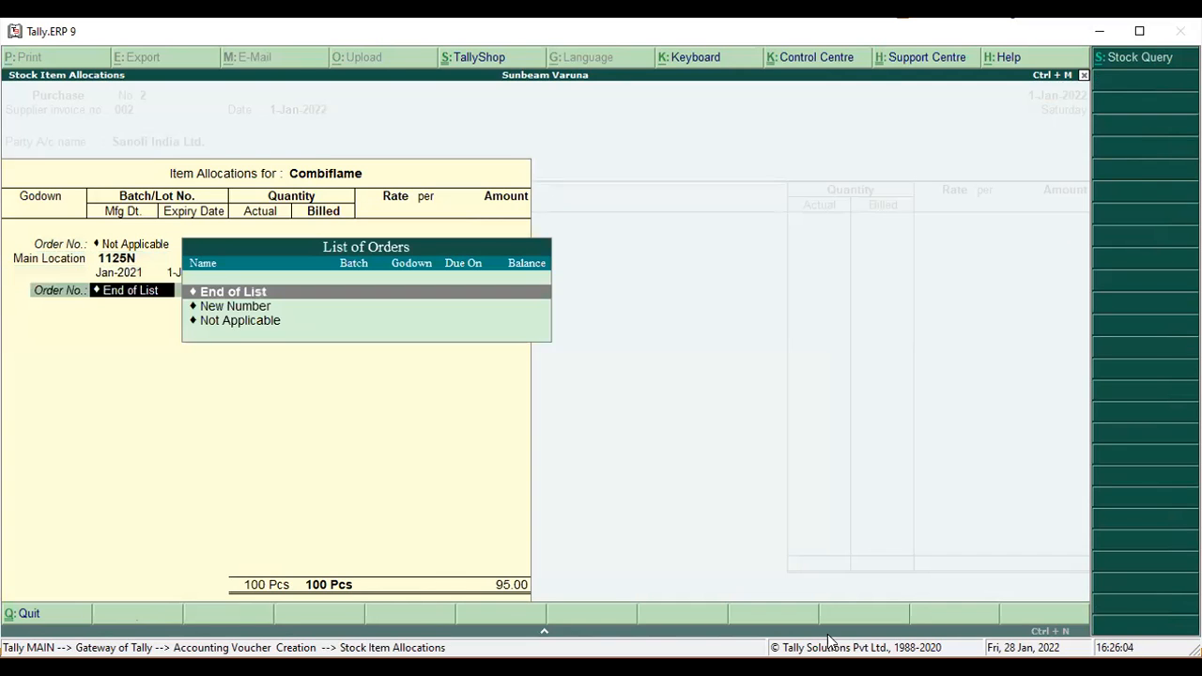
End the allocation and item lists, then save the purchase voucher without a narration and leave voucher entry
{"action": "key", "text": "Return"}
{"action": "key", "text": "Return"}
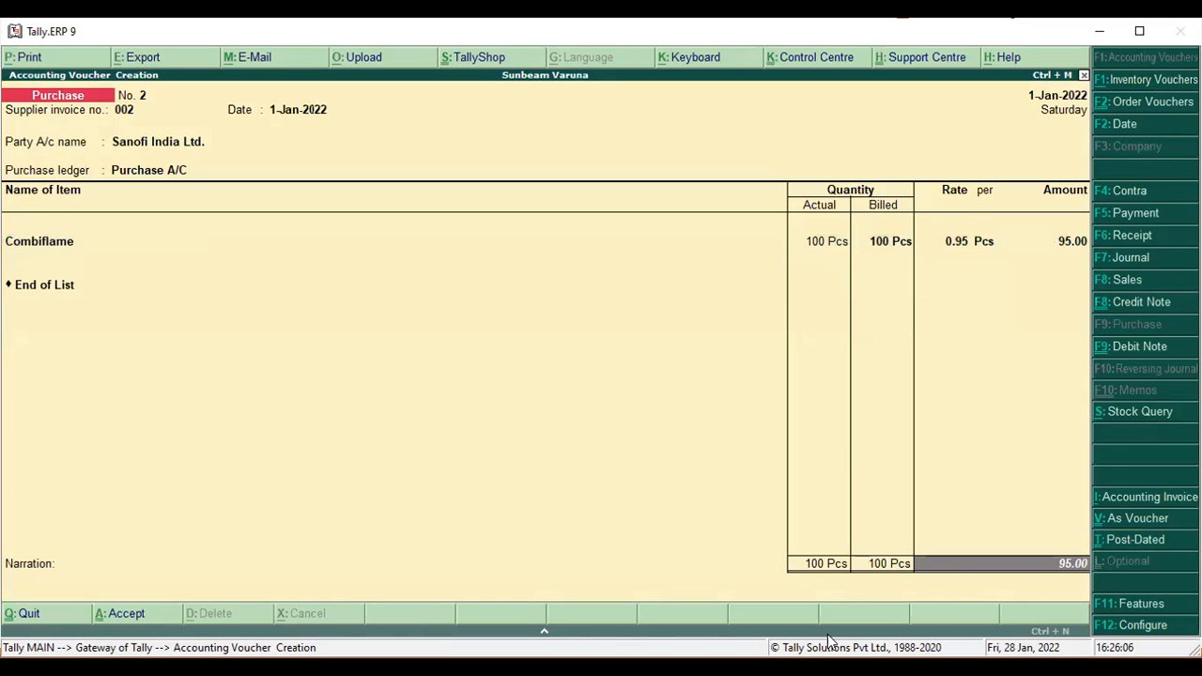
{"action": "key", "text": "Return"}
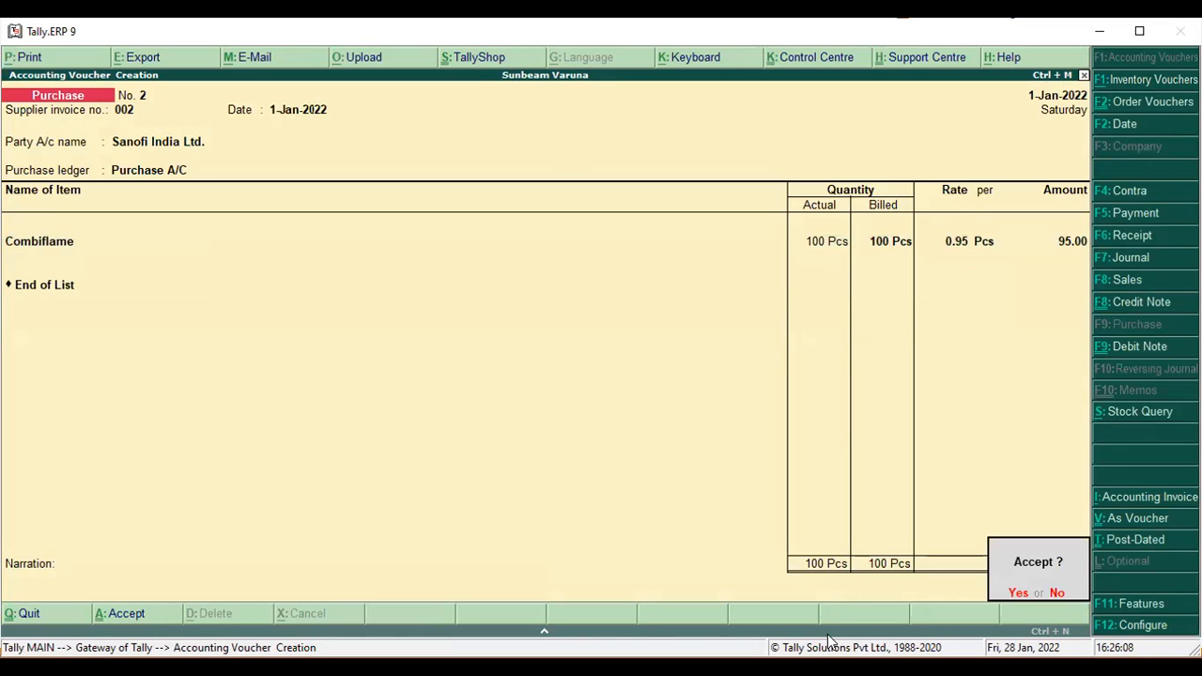
{"action": "key", "text": "Return"}
{"action": "key", "text": "Escape"}
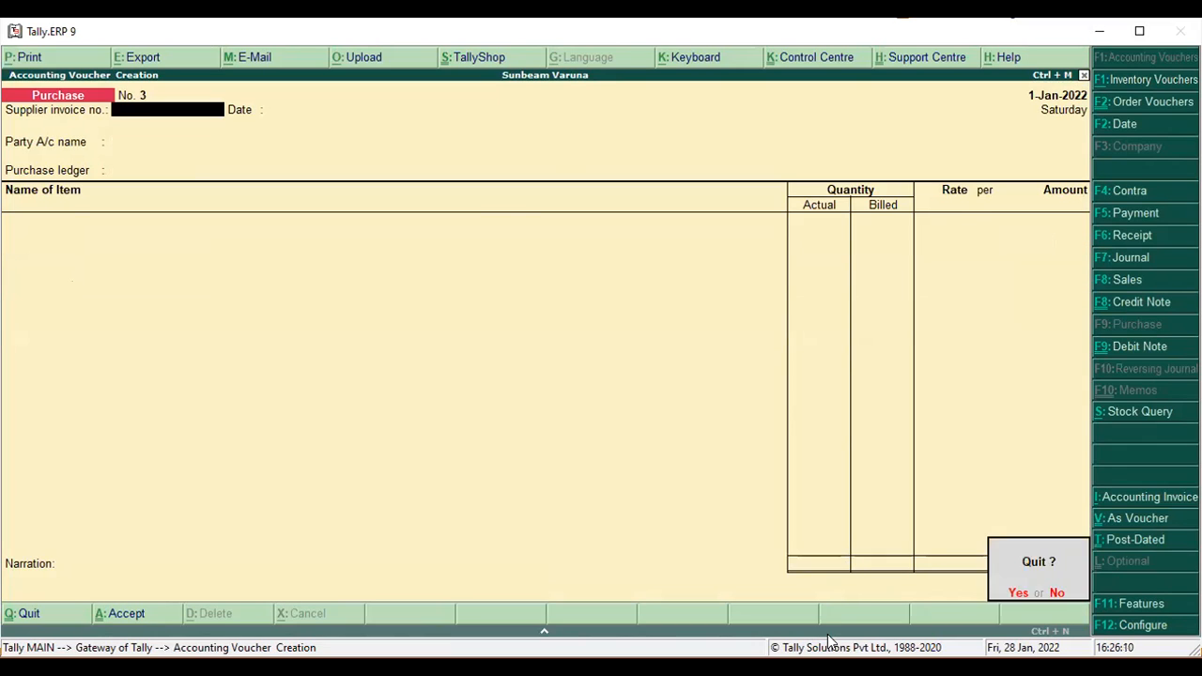
{"action": "key", "text": "Return"}
Reopen the Sanofi India Ltd. ledger vouchers and check the entry for the second purchase
{"action": "type", "text": "dalSan"}
{"action": "key", "text": "Return"}
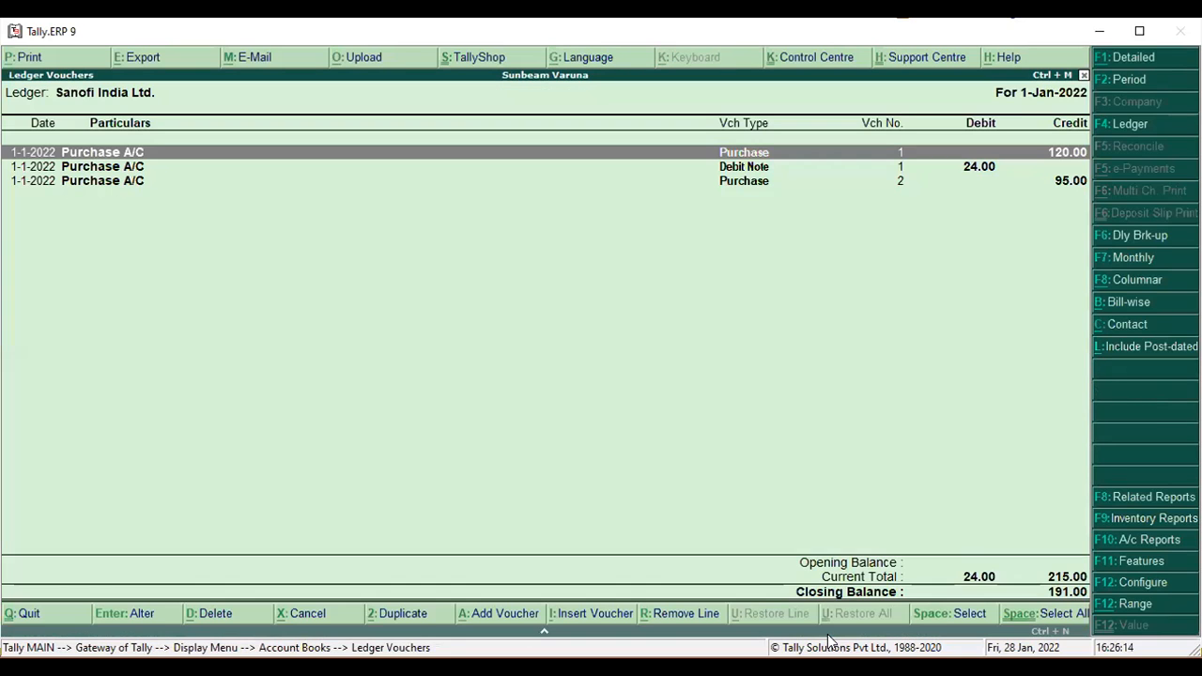
{"action": "key", "text": "Down"}
{"action": "key", "text": "Down"}
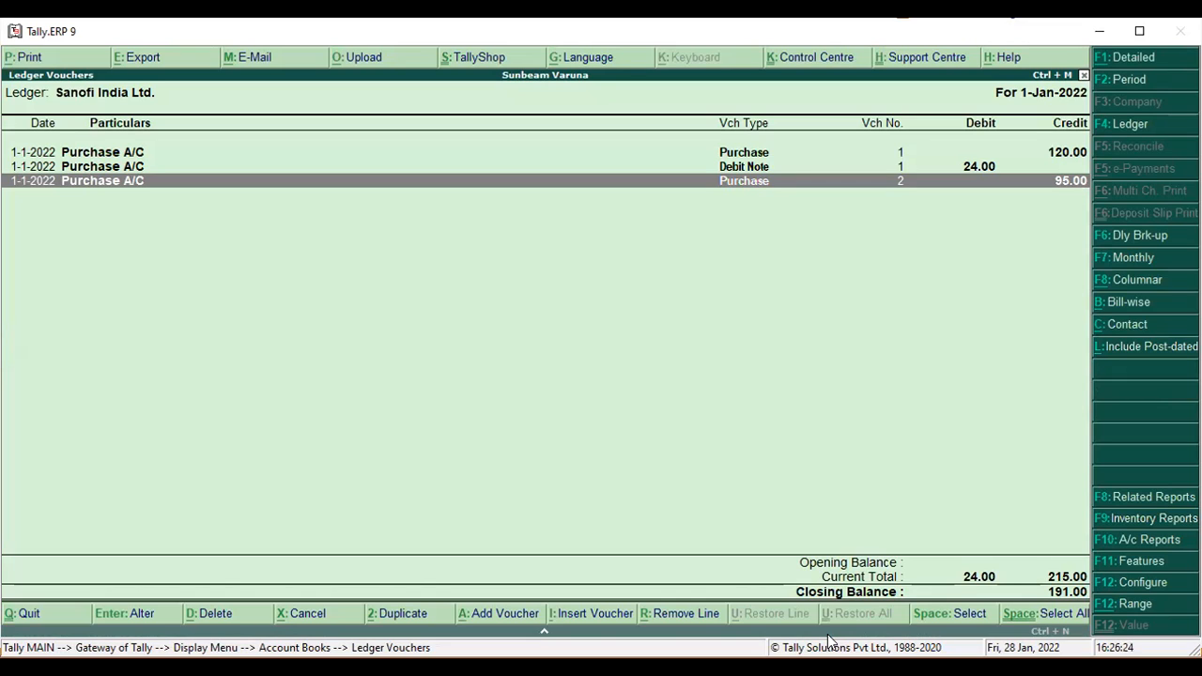
{"action": "key", "text": "Escape"}
{"action": "key", "text": "Escape"}
{"action": "key", "text": "Escape"}
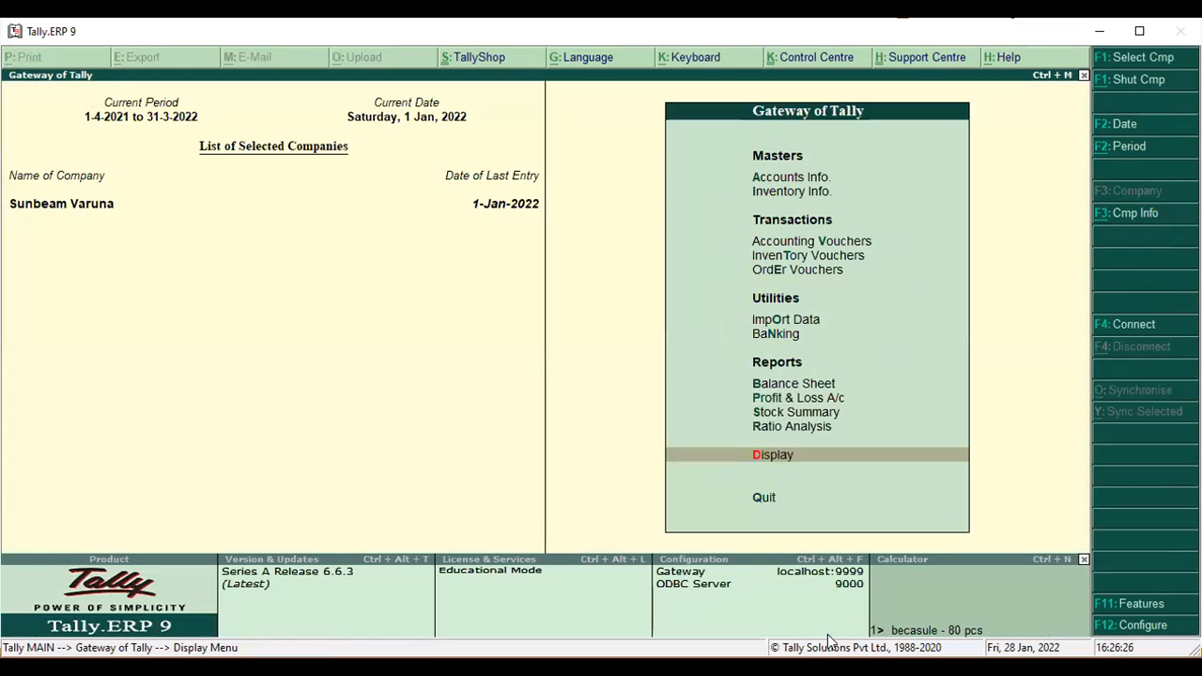
Start a debit note for original invoice 003 dated 1-Jan-2022, with party Sanofi India Ltd. and purchase ledger Purchase A/C
{"action": "key", "text": "v"}
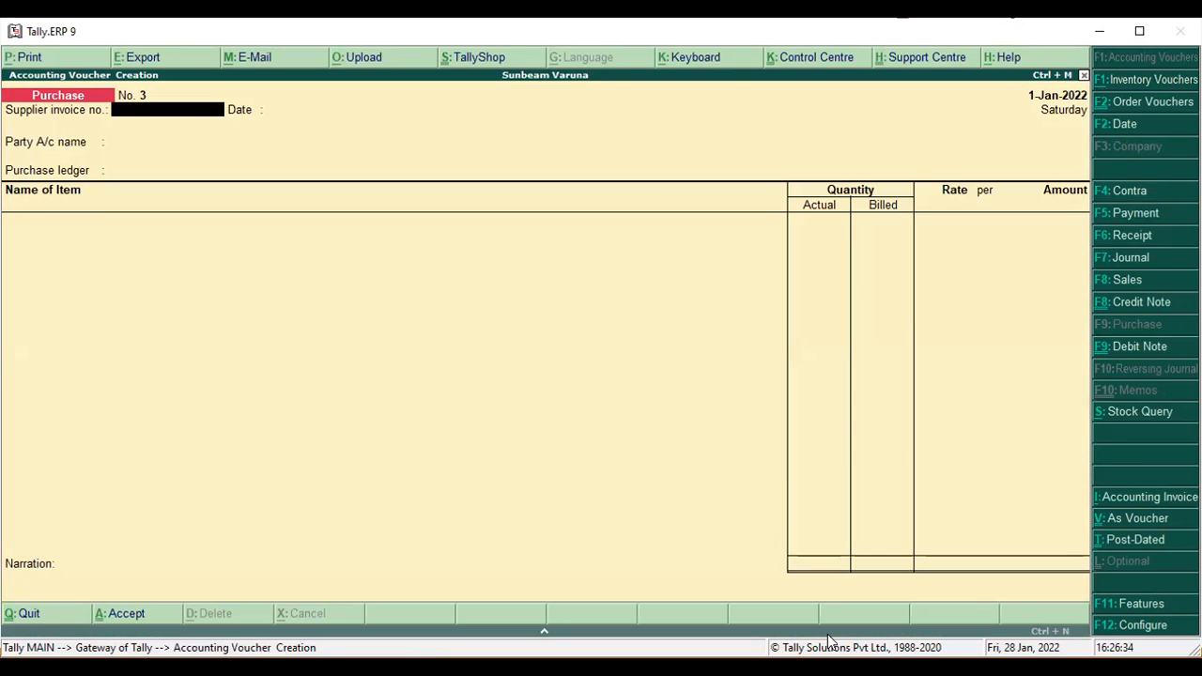
{"action": "key", "text": "ctrl+F9"}
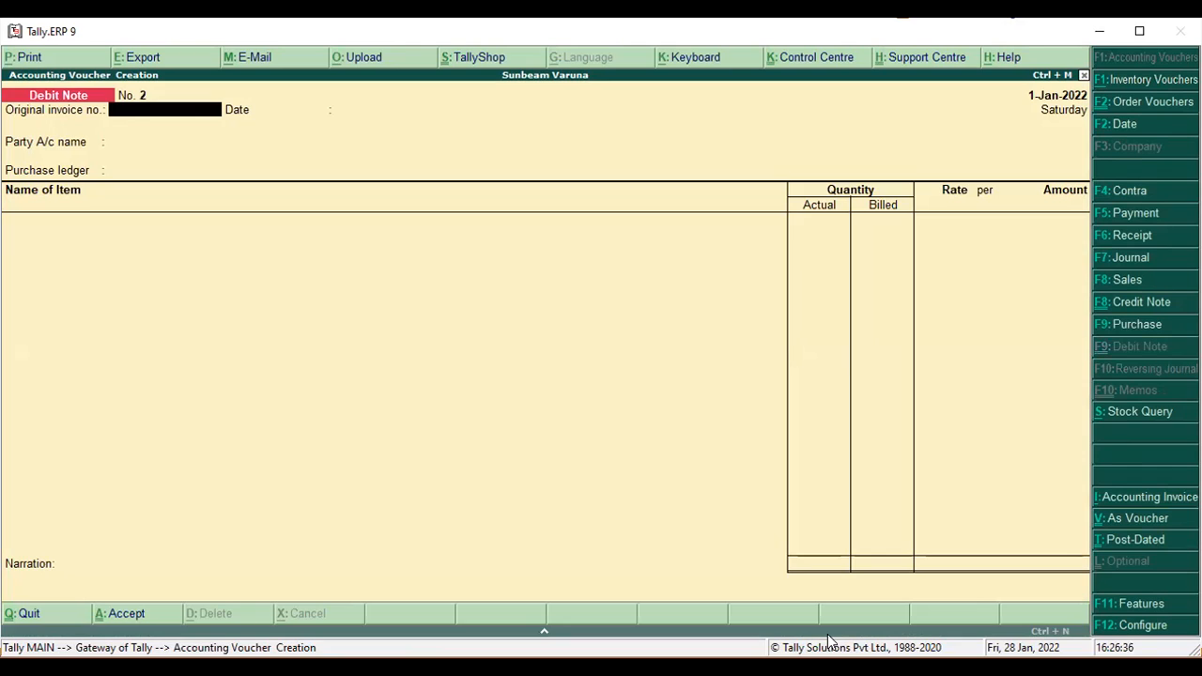
{"action": "type", "text": "003"}
{"action": "key", "text": "Return"}
{"action": "key", "text": "Return"}
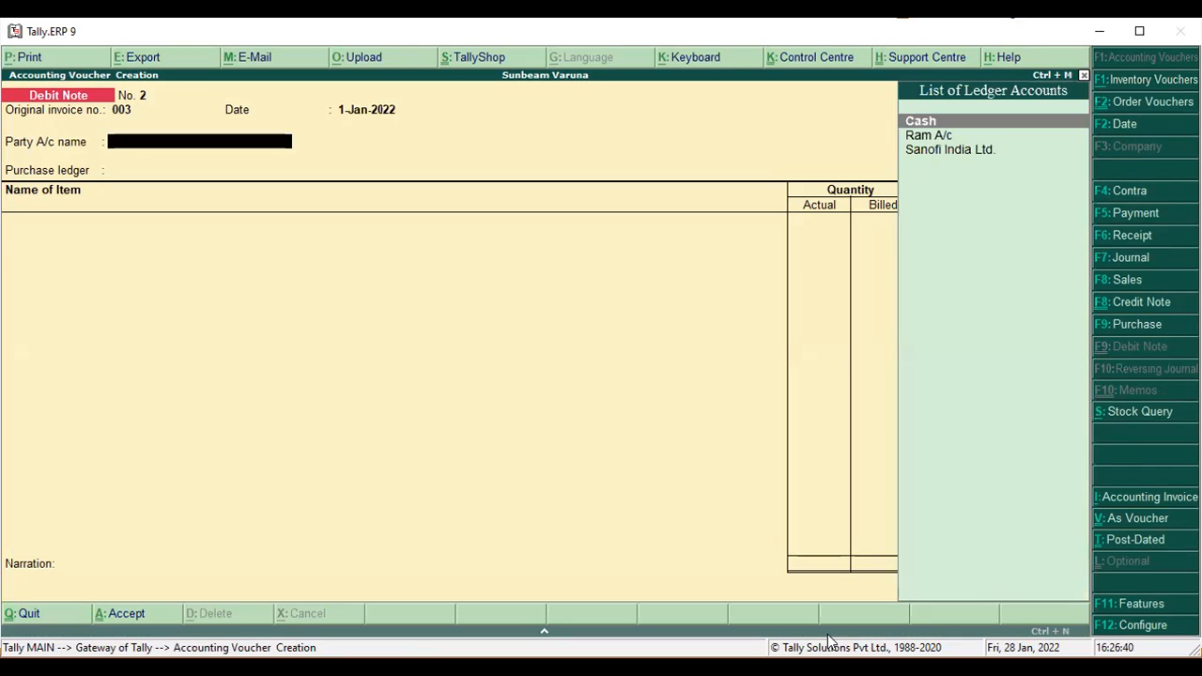
{"action": "key", "text": "Down"}
{"action": "key", "text": "Down"}
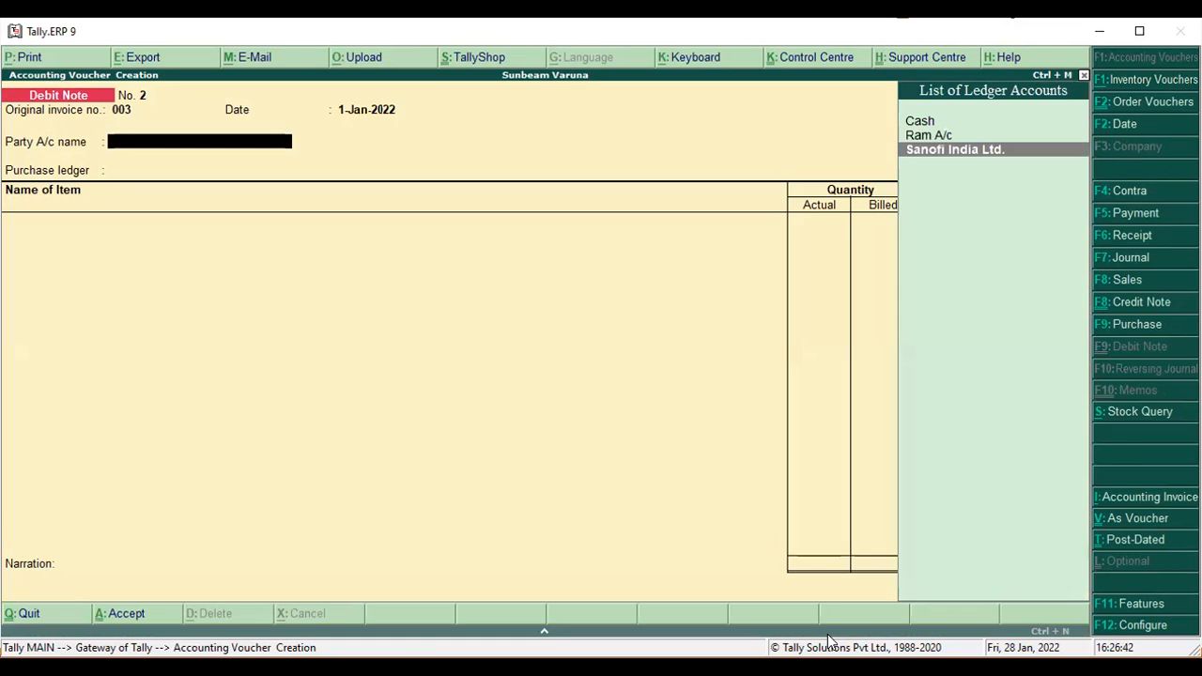
{"action": "key", "text": "Return"}
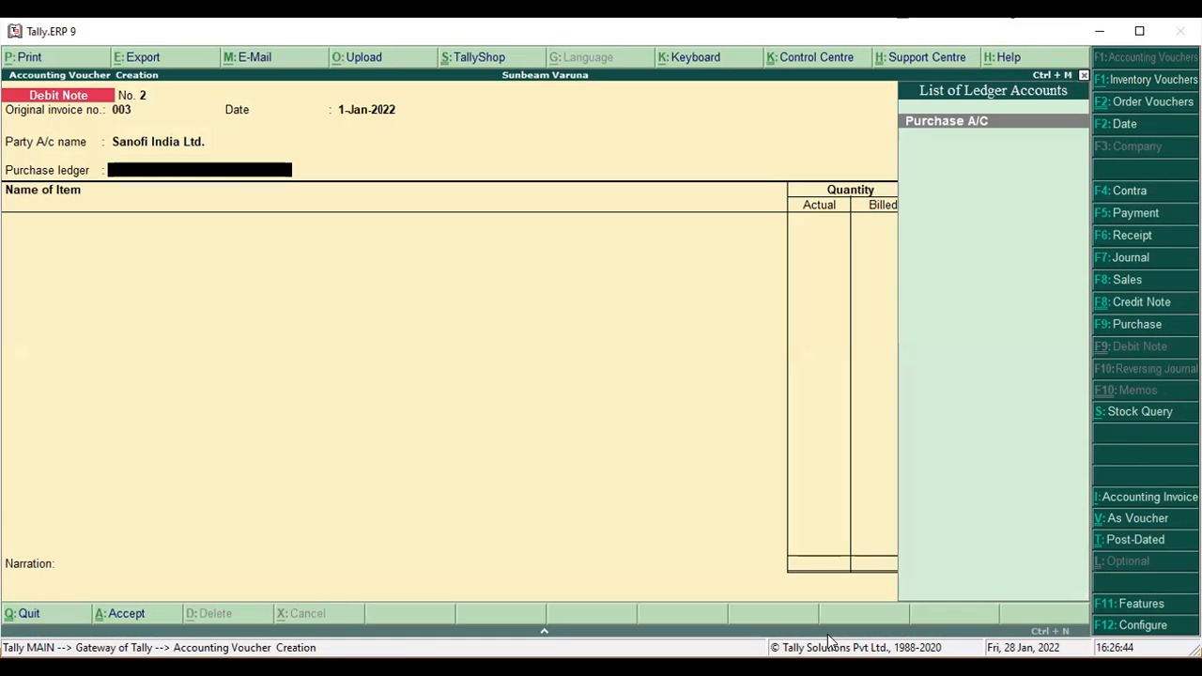
{"action": "key", "text": "Return"}
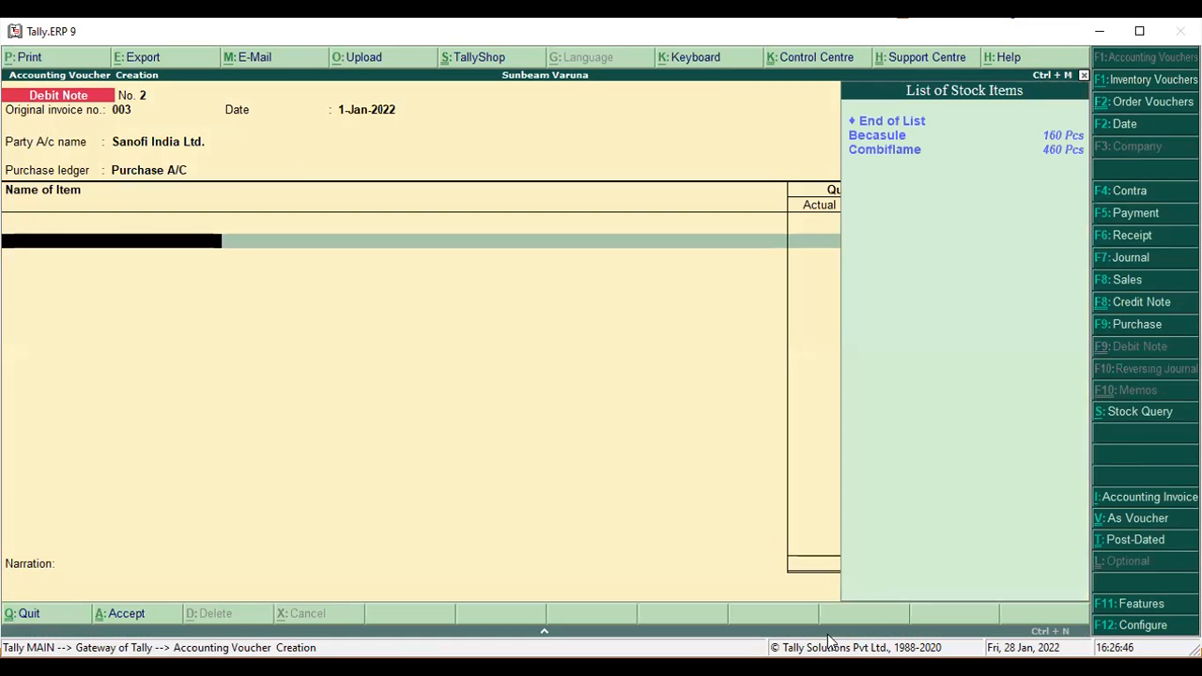
Add Combiflame to the debit note with order number Not Applicable, godown Main Location and batch 1125N
{"action": "key", "text": "Down"}
{"action": "key", "text": "Down"}
{"action": "key", "text": "Return"}
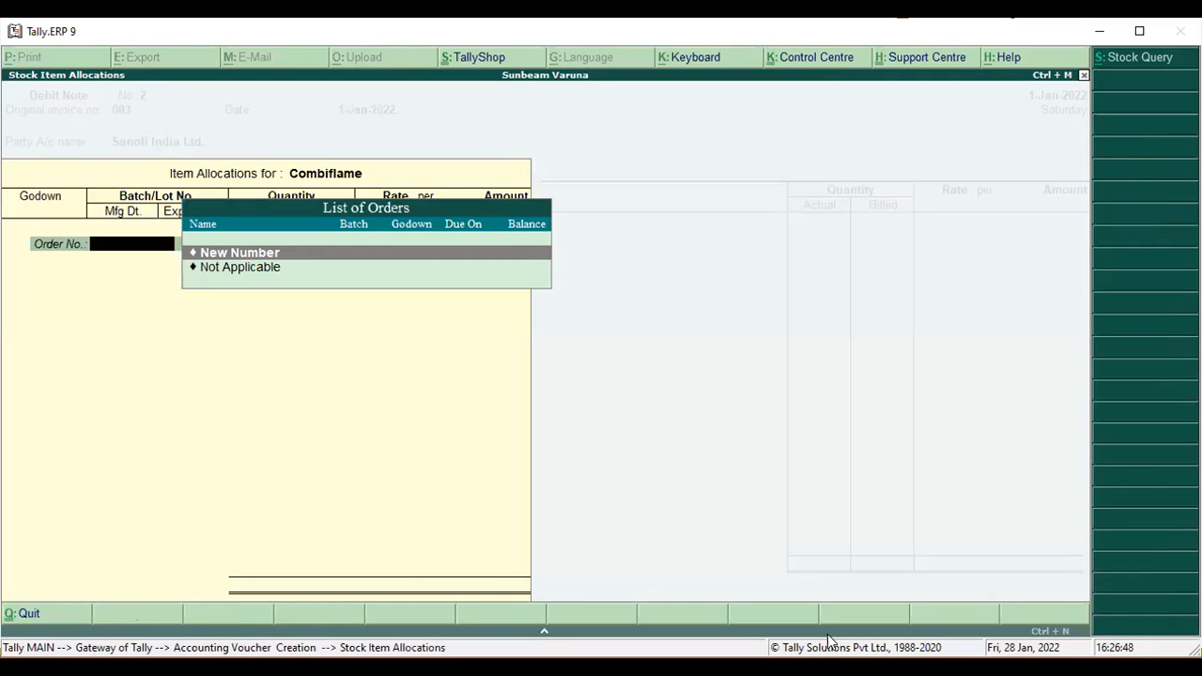
{"action": "key", "text": "Down"}
{"action": "key", "text": "Return"}
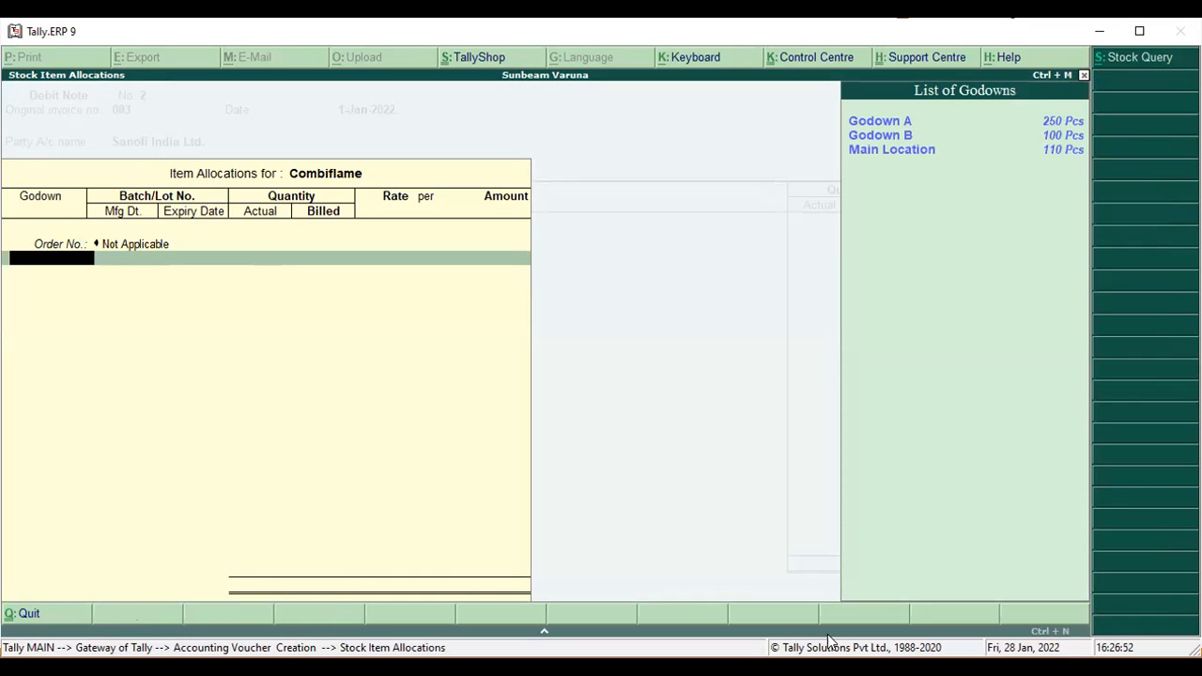
{"action": "key", "text": "Down"}
{"action": "key", "text": "Down"}
{"action": "key", "text": "Return"}
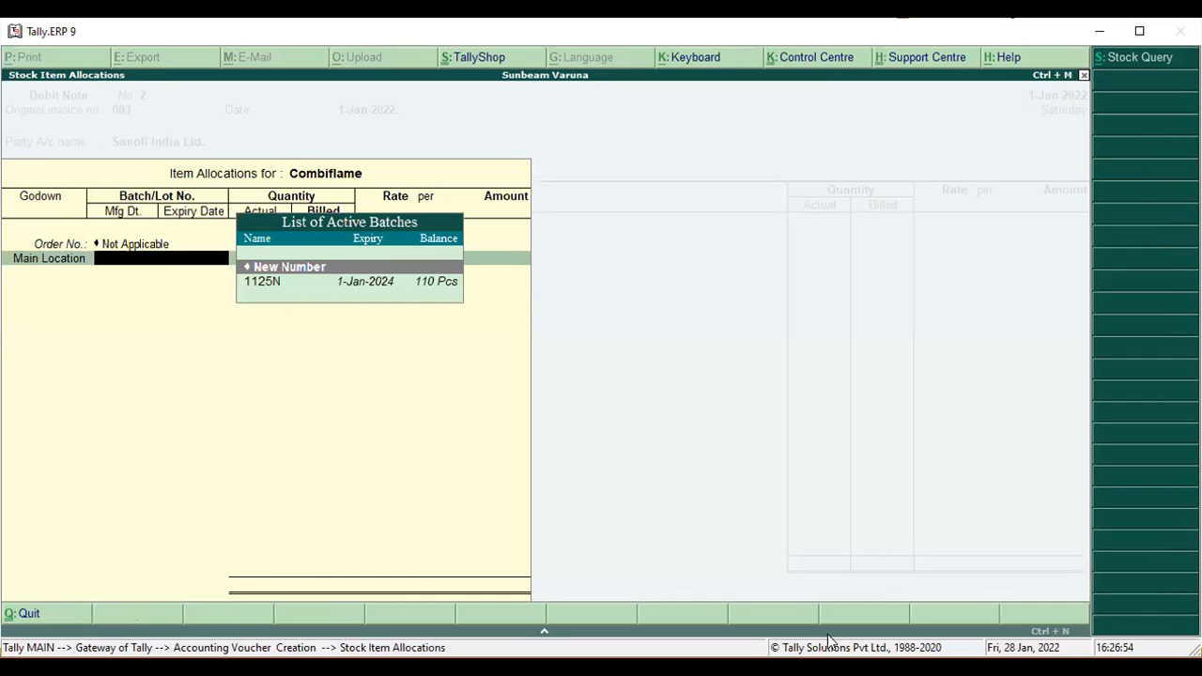
{"action": "key", "text": "Down"}
{"action": "key", "text": "Return"}
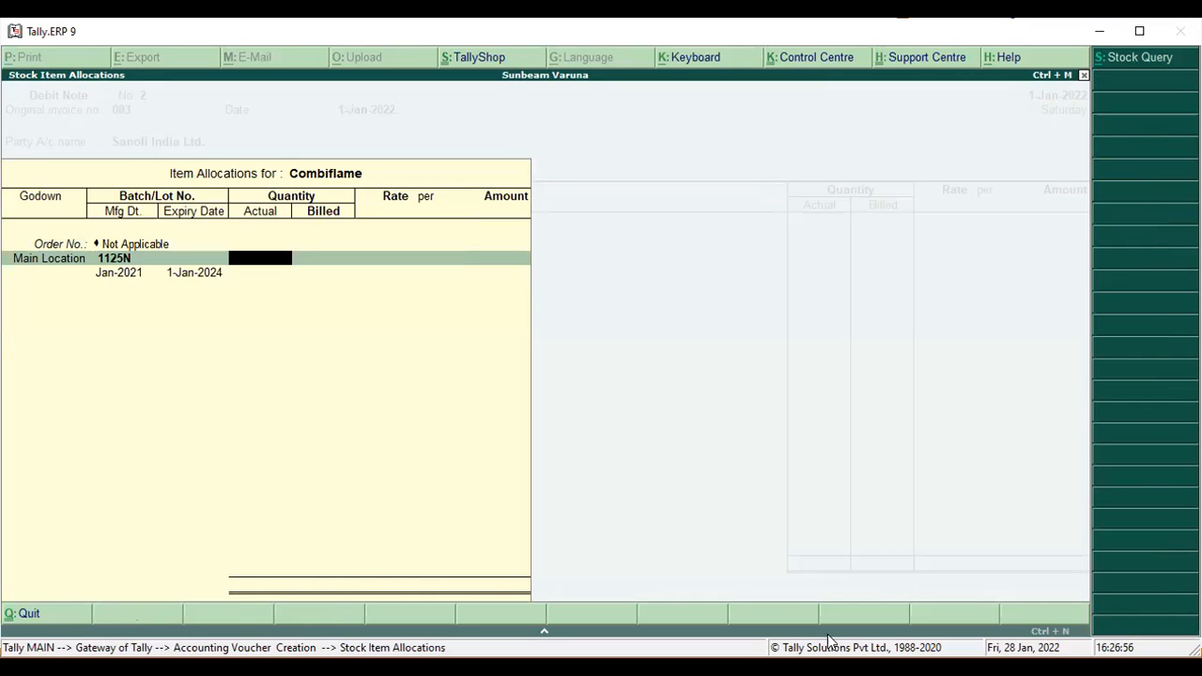
Set the returned Combiflame quantity to 10 Pcs actual and billed, accepting the 0.95 rate and the batch dates
{"action": "type", "text": "10"}
{"action": "key", "text": "Return"}
{"action": "key", "text": "Return"}
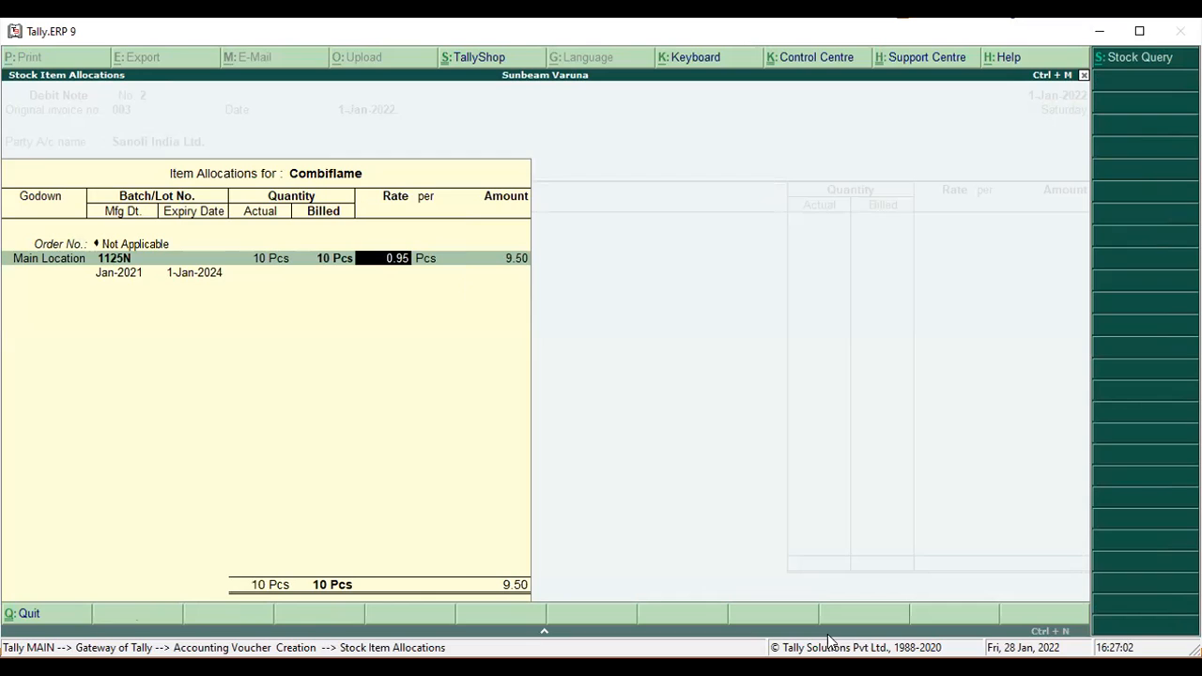
{"action": "key", "text": "Return"}
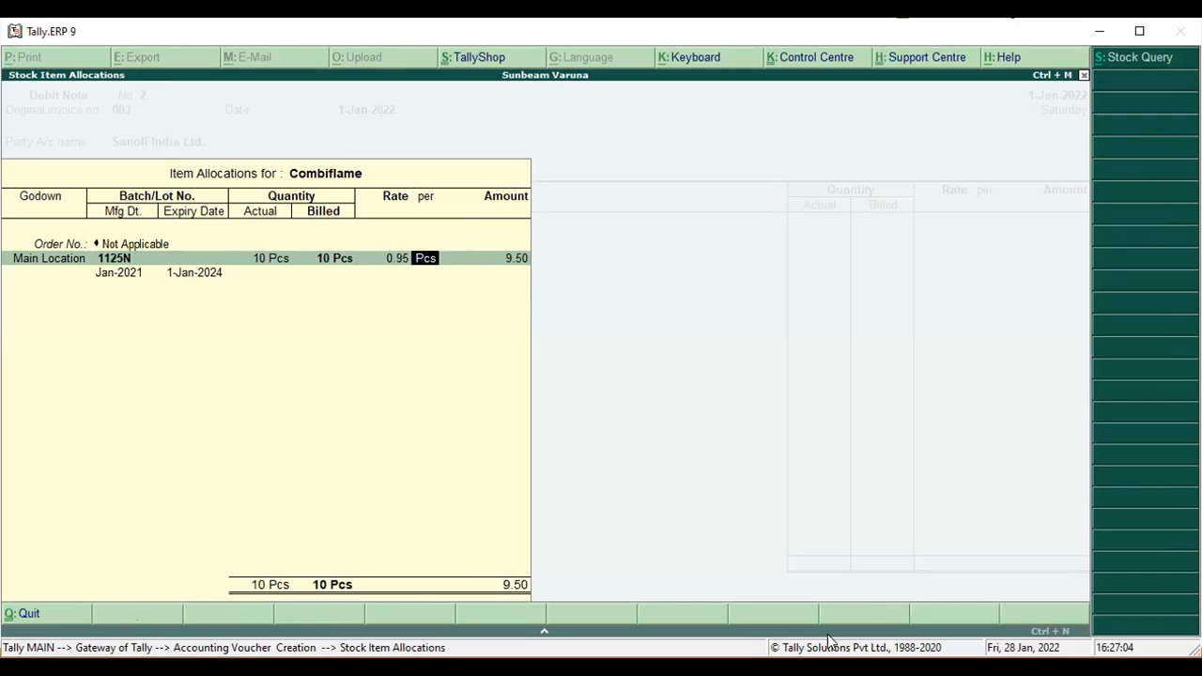
{"action": "key", "text": "Return"}
{"action": "key", "text": "Return"}
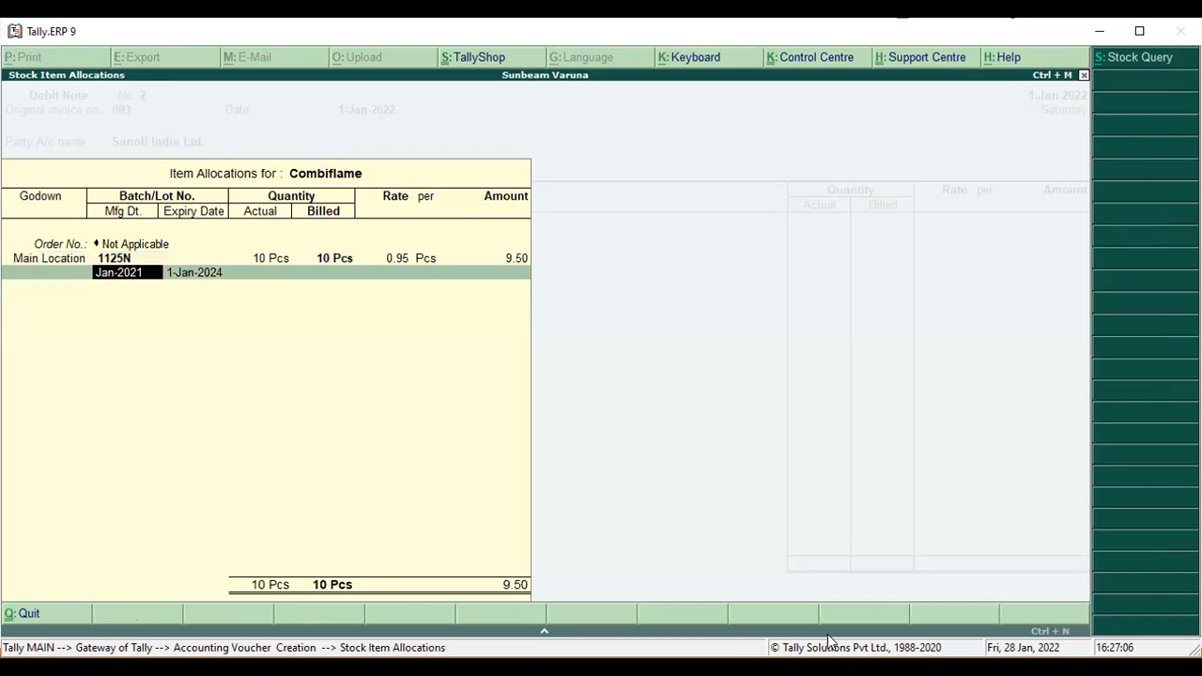
{"action": "key", "text": "Return"}
{"action": "key", "text": "Return"}
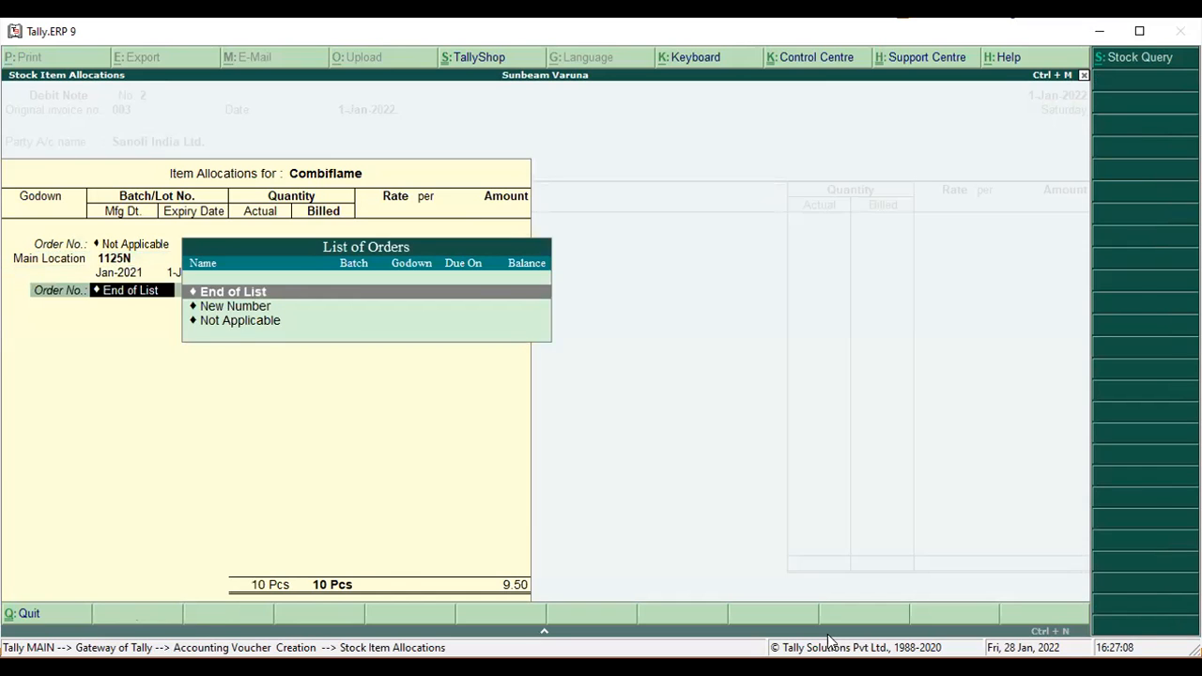
End the allocation and item lists, then save the debit note without a narration and leave voucher entry
{"action": "key", "text": "Return"}
{"action": "key", "text": "Return"}
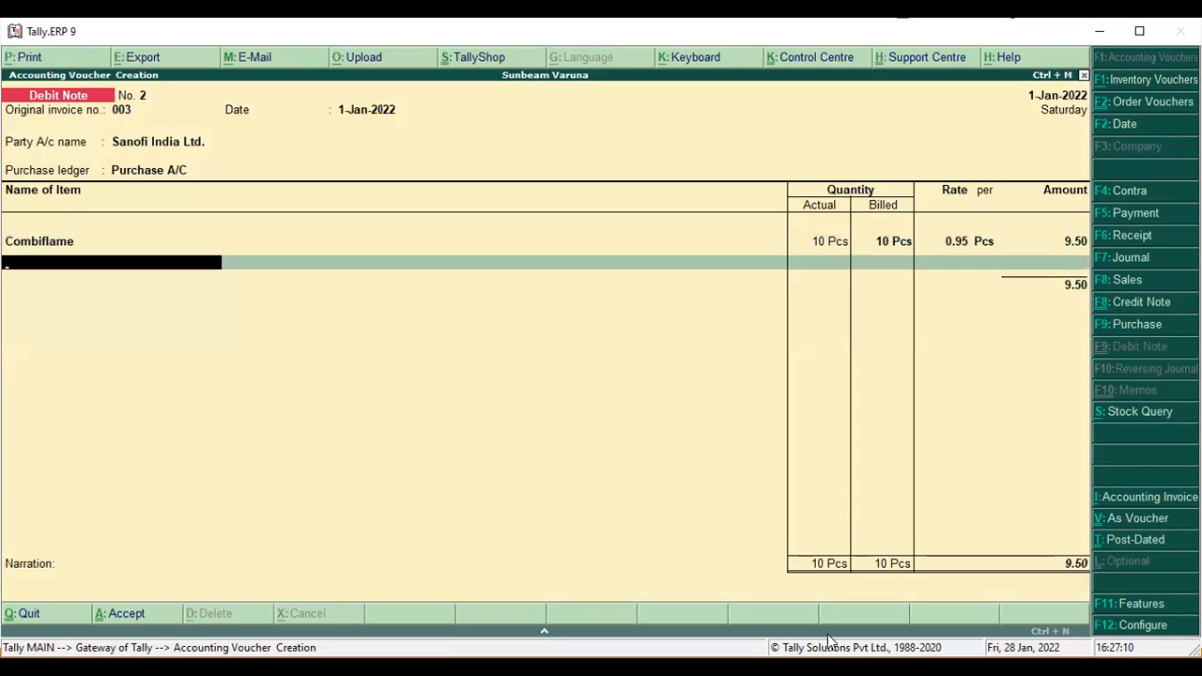
{"action": "key", "text": "Return"}
{"action": "key", "text": "Return"}
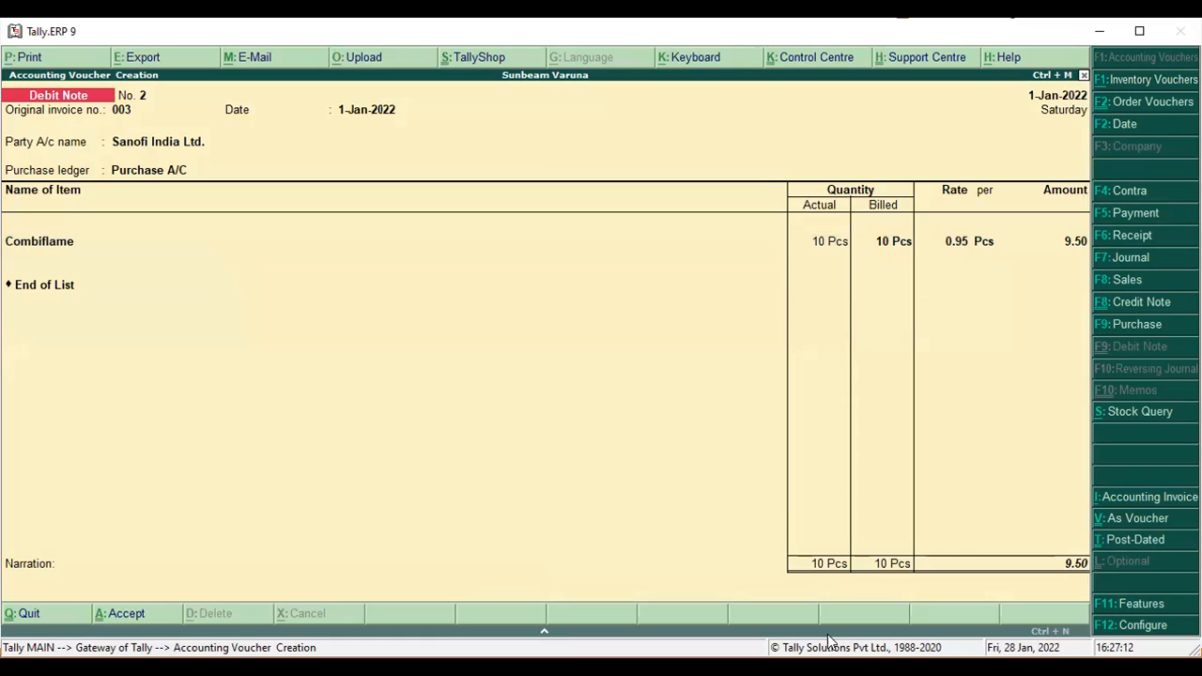
{"action": "key", "text": "Return"}
{"action": "key", "text": "Return"}
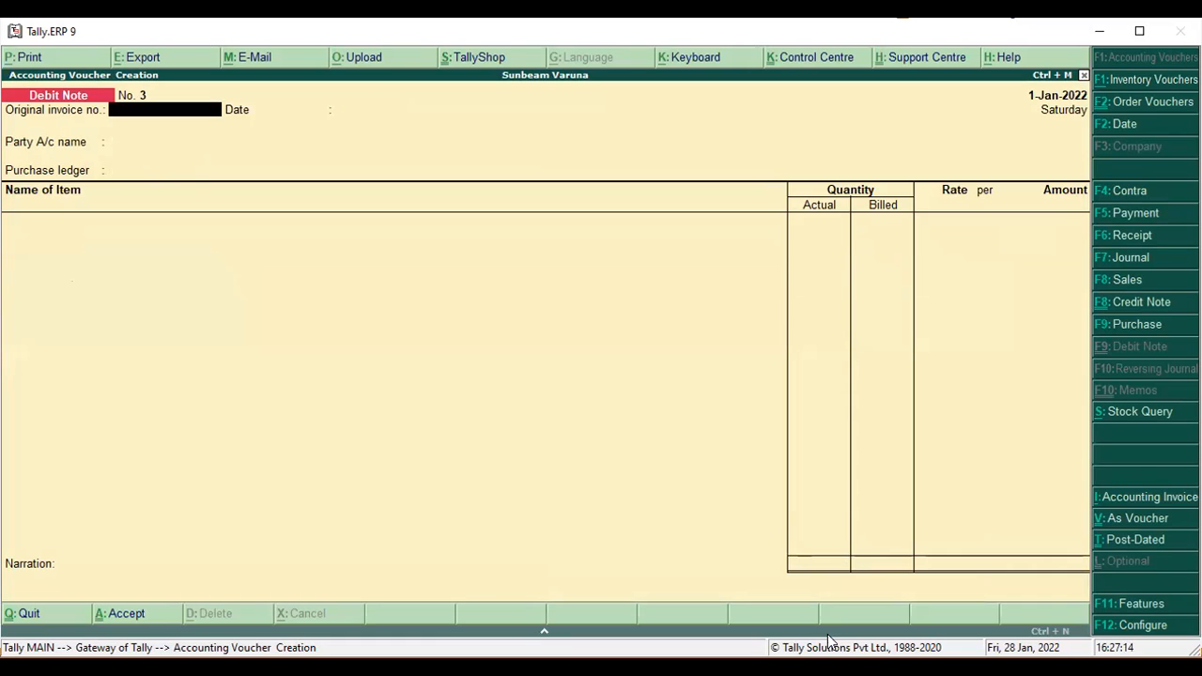
{"action": "key", "text": "Escape"}
{"action": "key", "text": "Return"}
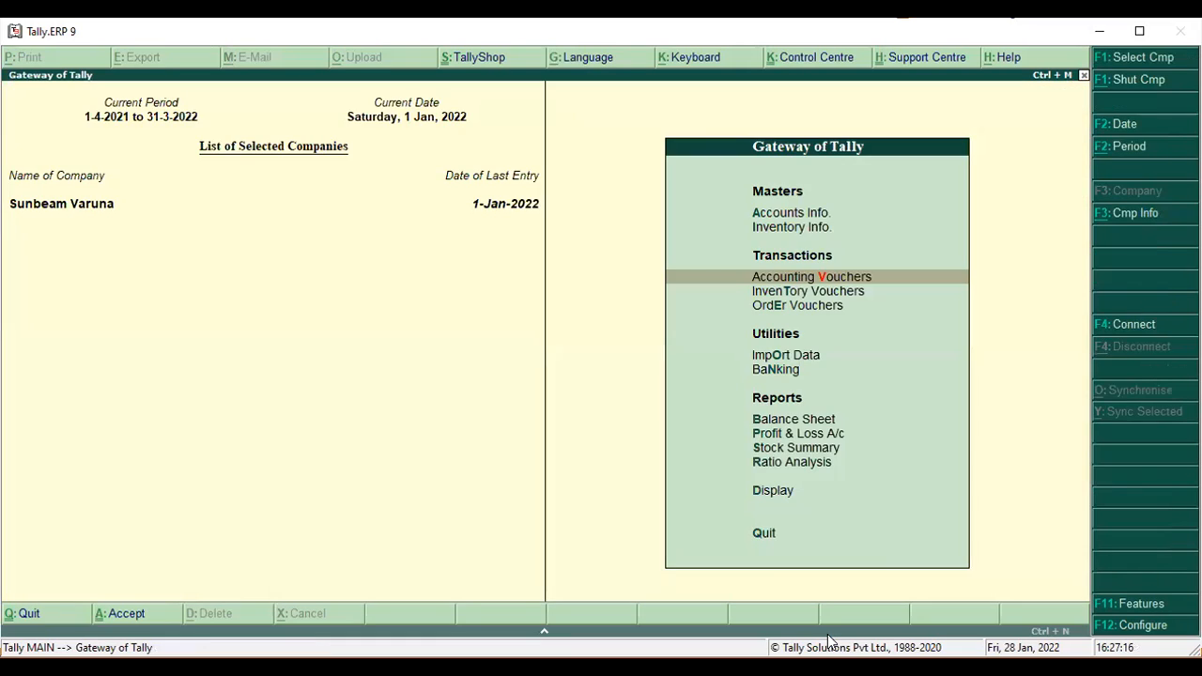
Check the second debit note's entry in the Sanofi India Ltd. ledger vouchers, then return to the Gateway of Tally
{"action": "type", "text": "dalSa"}
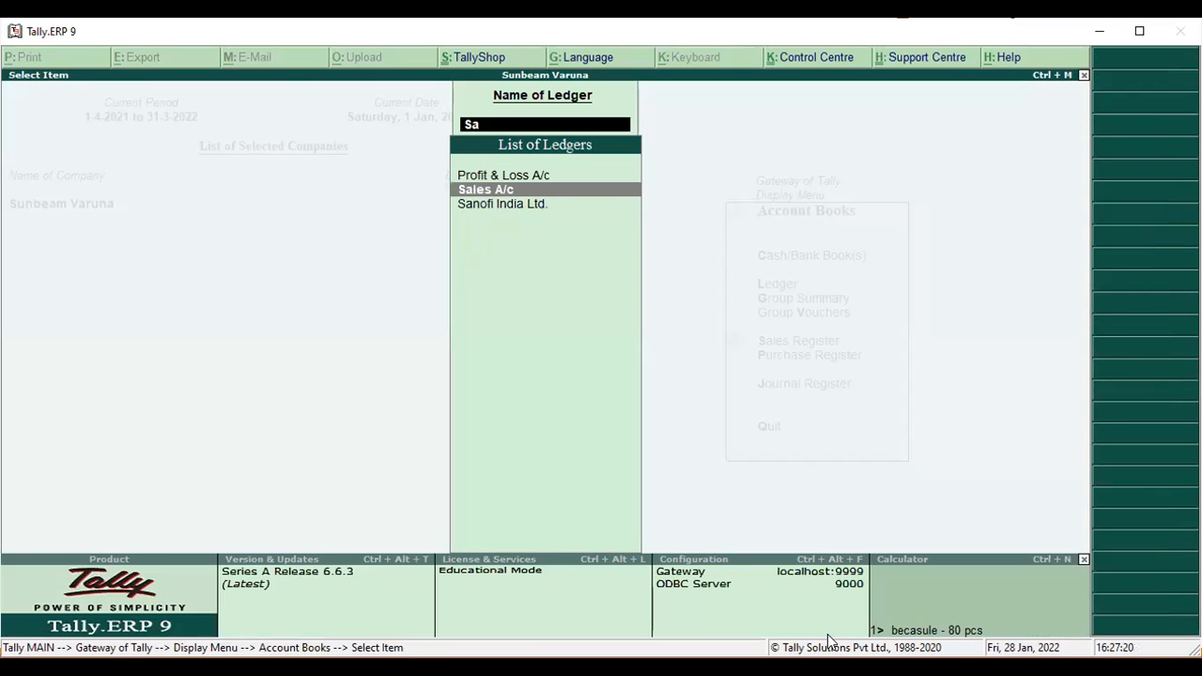
{"action": "key", "text": "Down"}
{"action": "key", "text": "Return"}
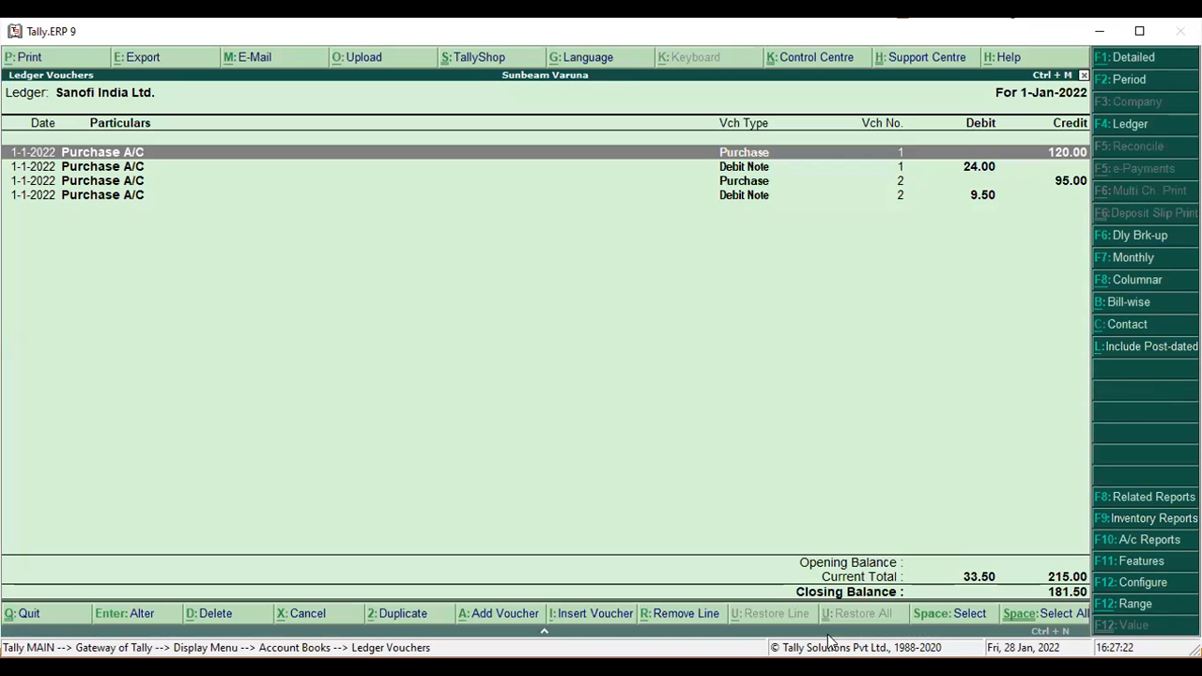
{"action": "key", "text": "Down"}
{"action": "key", "text": "Down"}
{"action": "key", "text": "Down"}
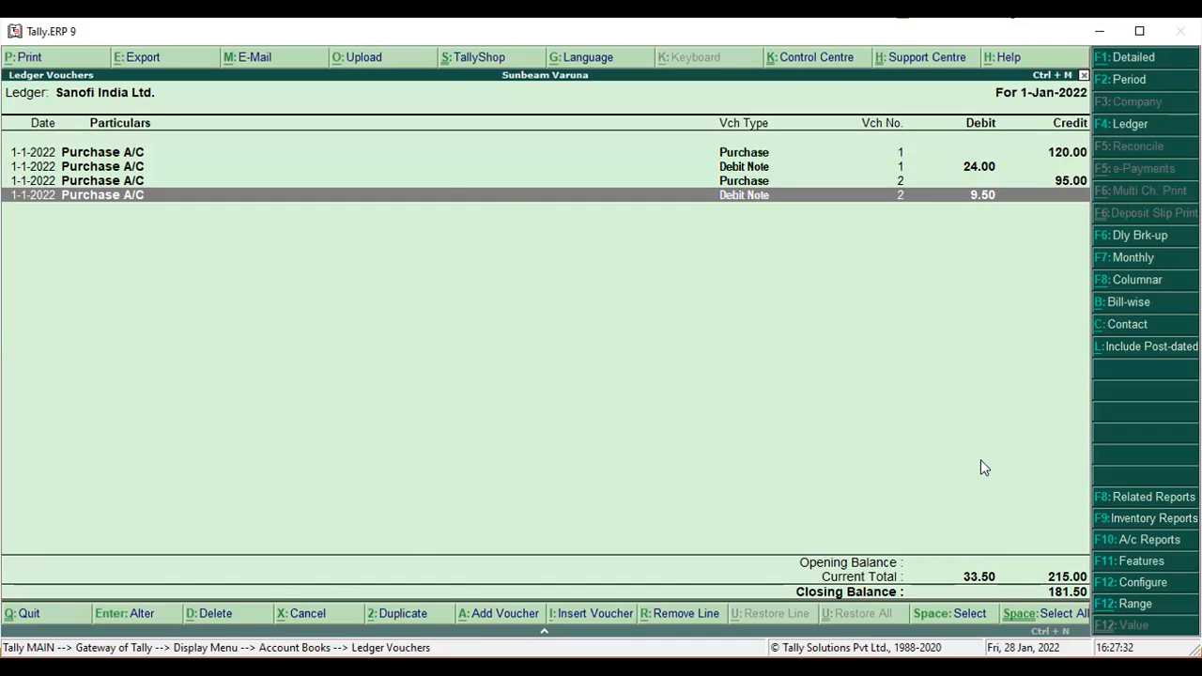
{"action": "key", "text": "Escape"}
{"action": "key", "text": "Escape"}
{"action": "key", "text": "Escape"}
{"action": "key", "text": "Escape"}
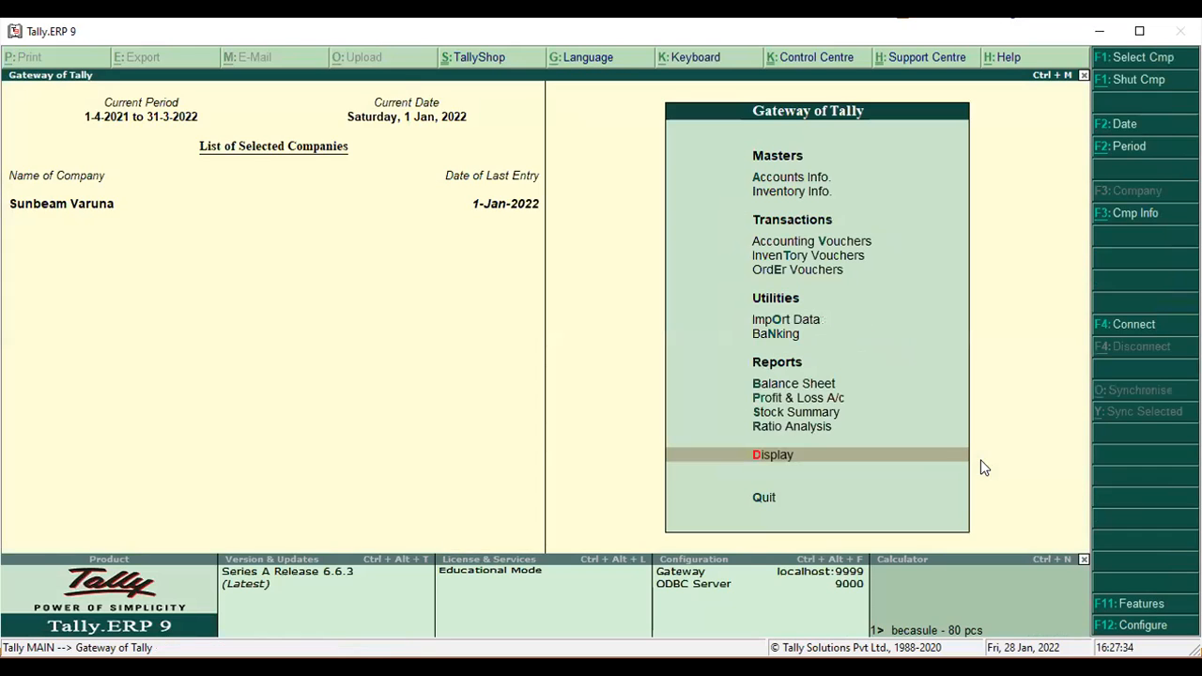
Start a sales voucher without a reference number, using the individual customer's account as party and Sales A/c as sales ledger
{"action": "key", "text": "Up"}
{"action": "key", "text": "Up"}
{"action": "key", "text": "Up"}
{"action": "key", "text": "Up"}
{"action": "key", "text": "Up"}
{"action": "key", "text": "Up"}
{"action": "key", "text": "Up"}
{"action": "key", "text": "Up"}
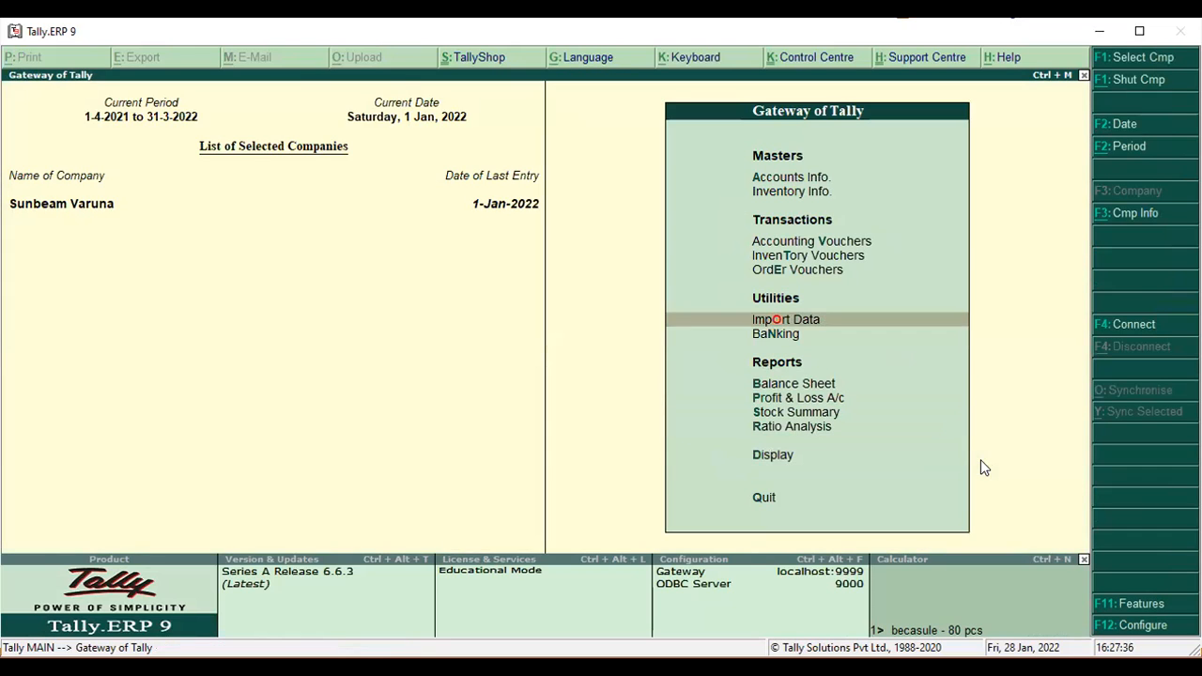
{"action": "key", "text": "Up"}
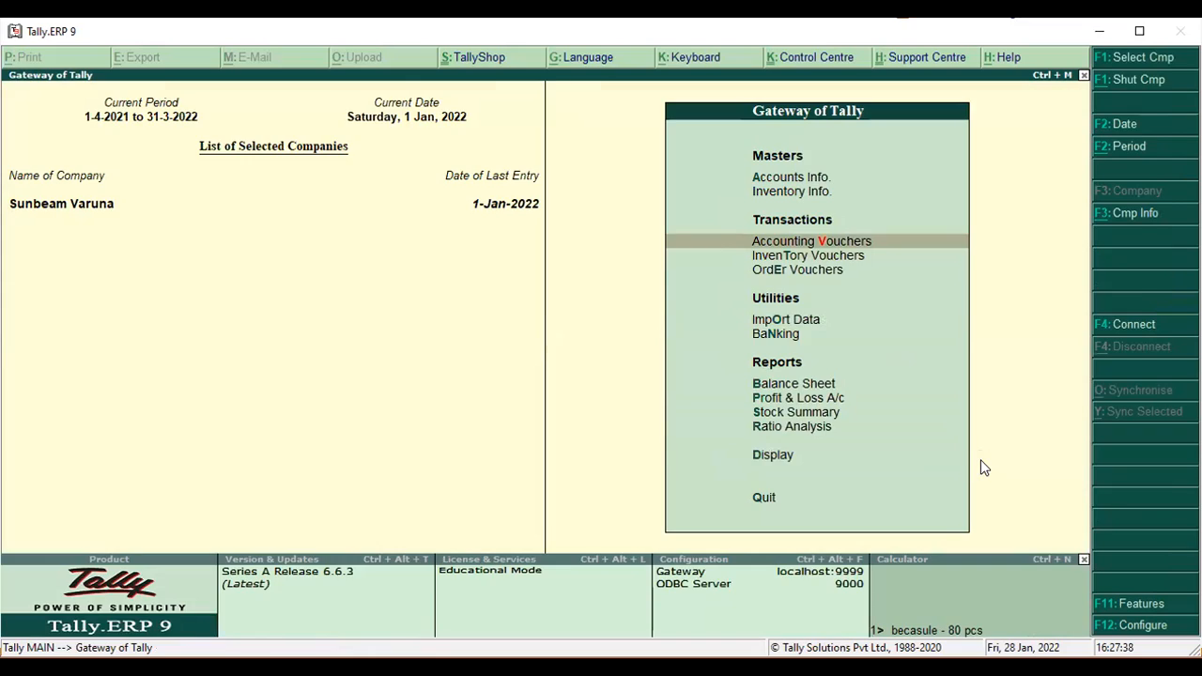
{"action": "key", "text": "Return"}
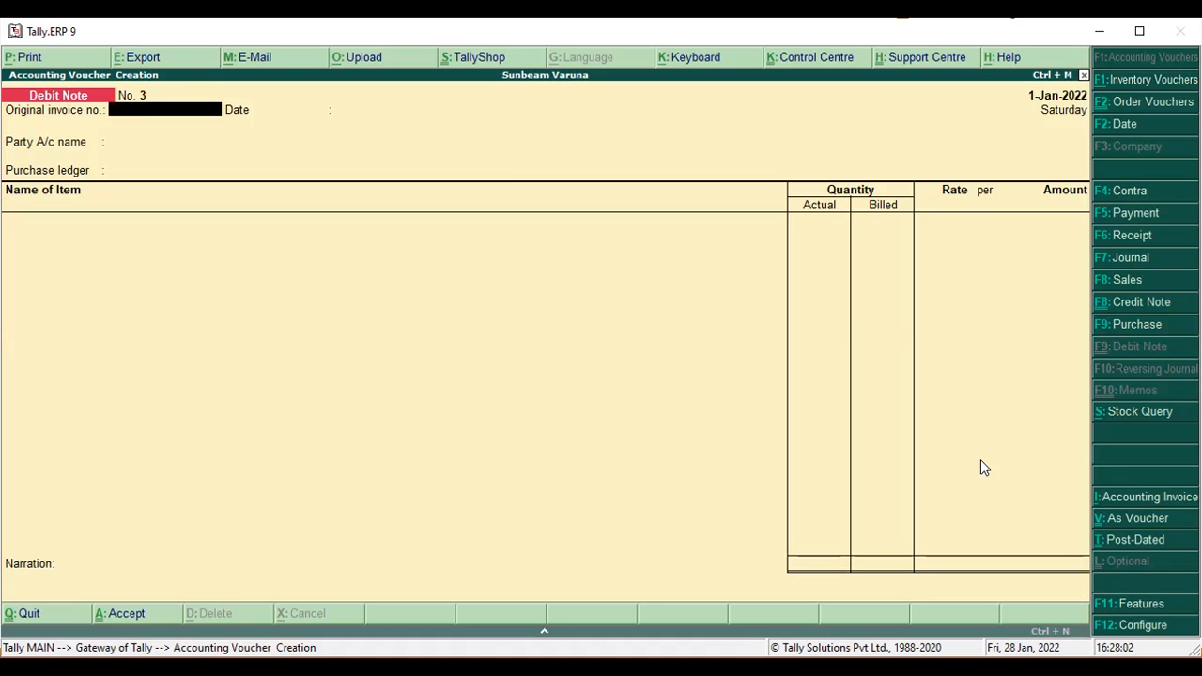
{"action": "key", "text": "F8"}
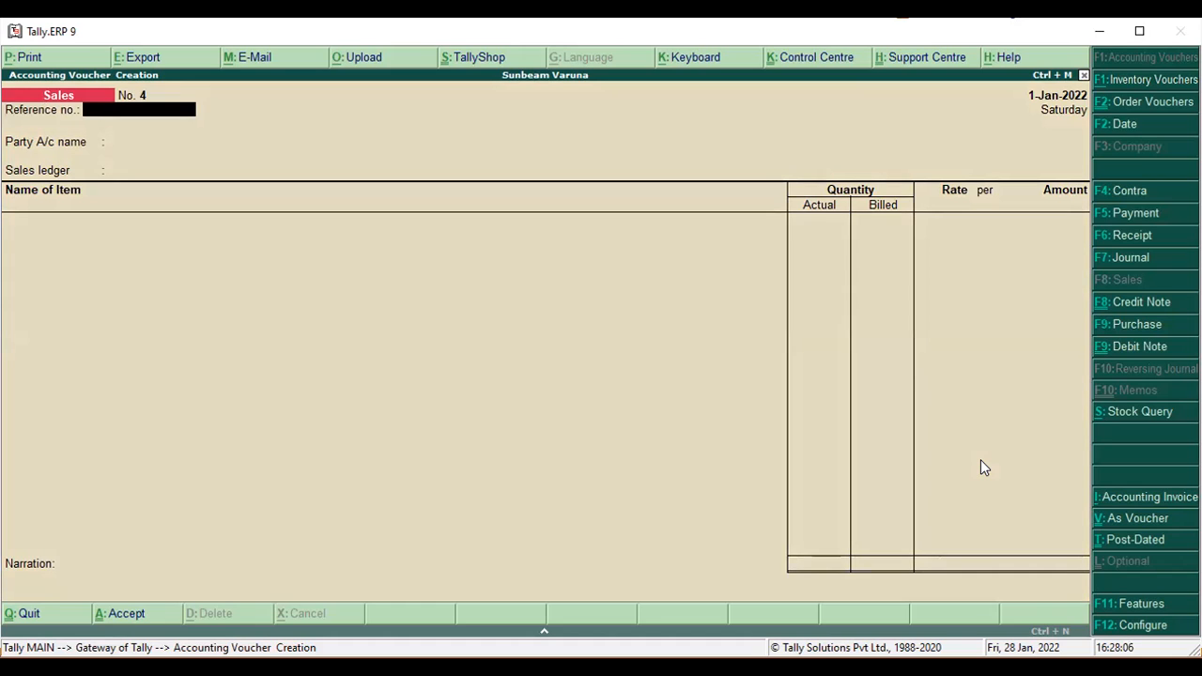
{"action": "key", "text": "Return"}
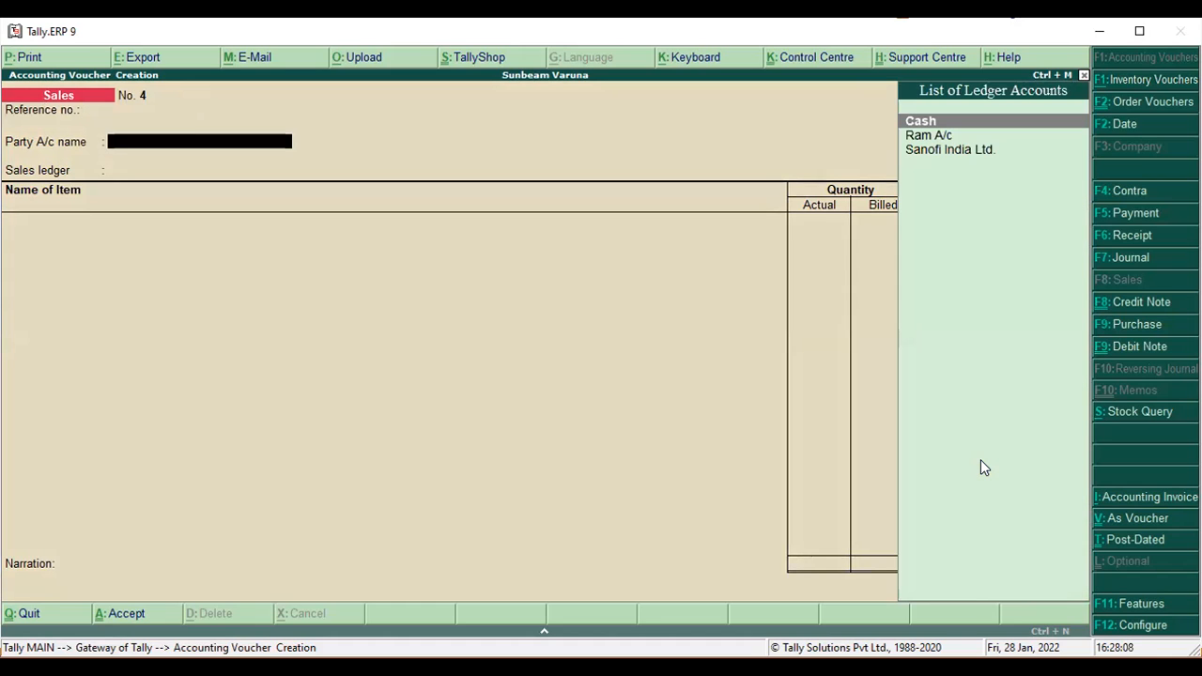
{"action": "key", "text": "Down"}
{"action": "key", "text": "Down"}
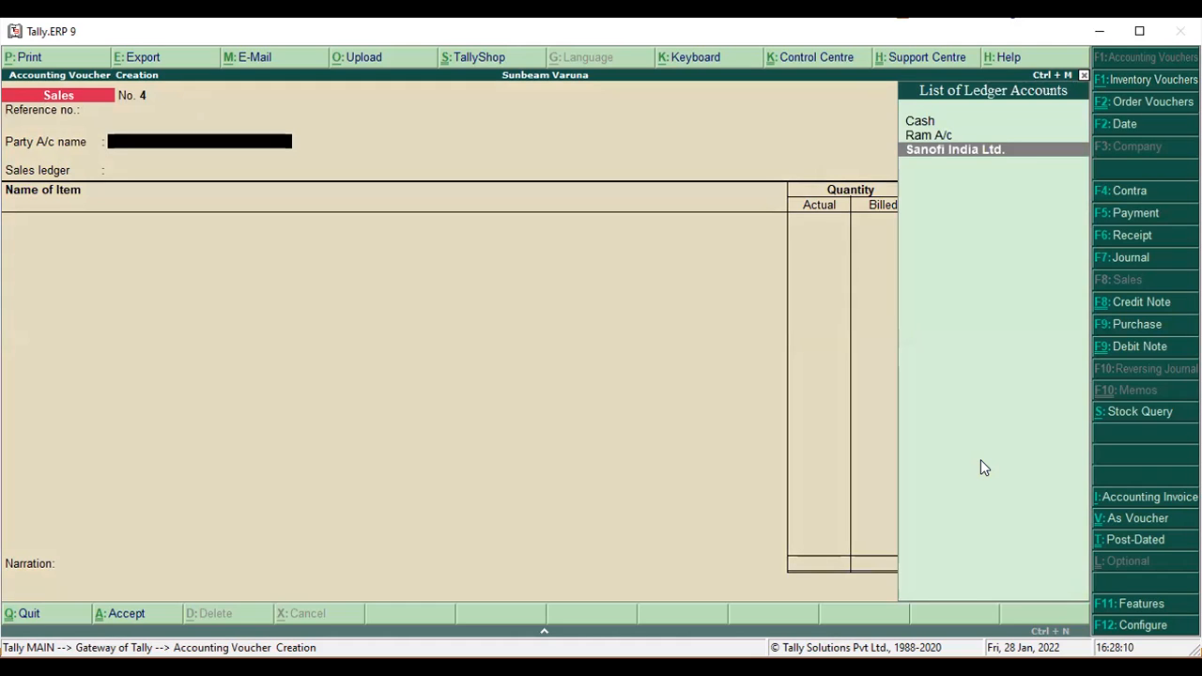
{"action": "key", "text": "Up"}
{"action": "key", "text": "Return"}
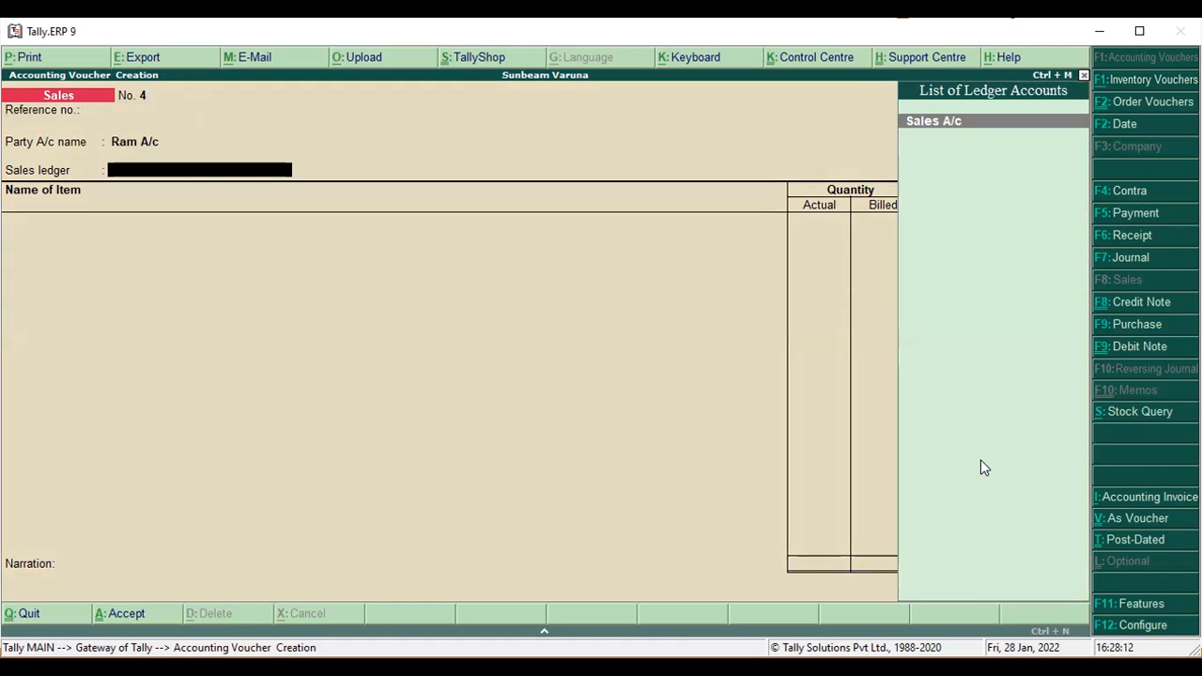
{"action": "key", "text": "Return"}
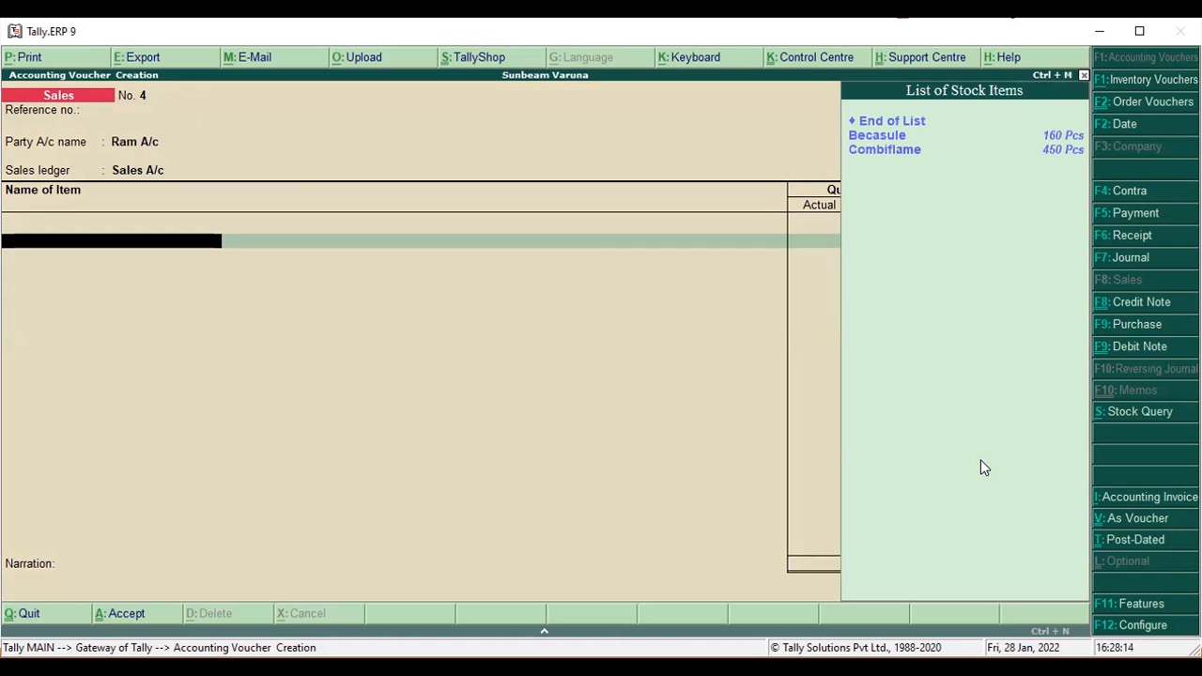
Add Combiflame to the sales voucher and mark its order number as Not Applicable
{"action": "key", "text": "Down"}
{"action": "key", "text": "Down"}
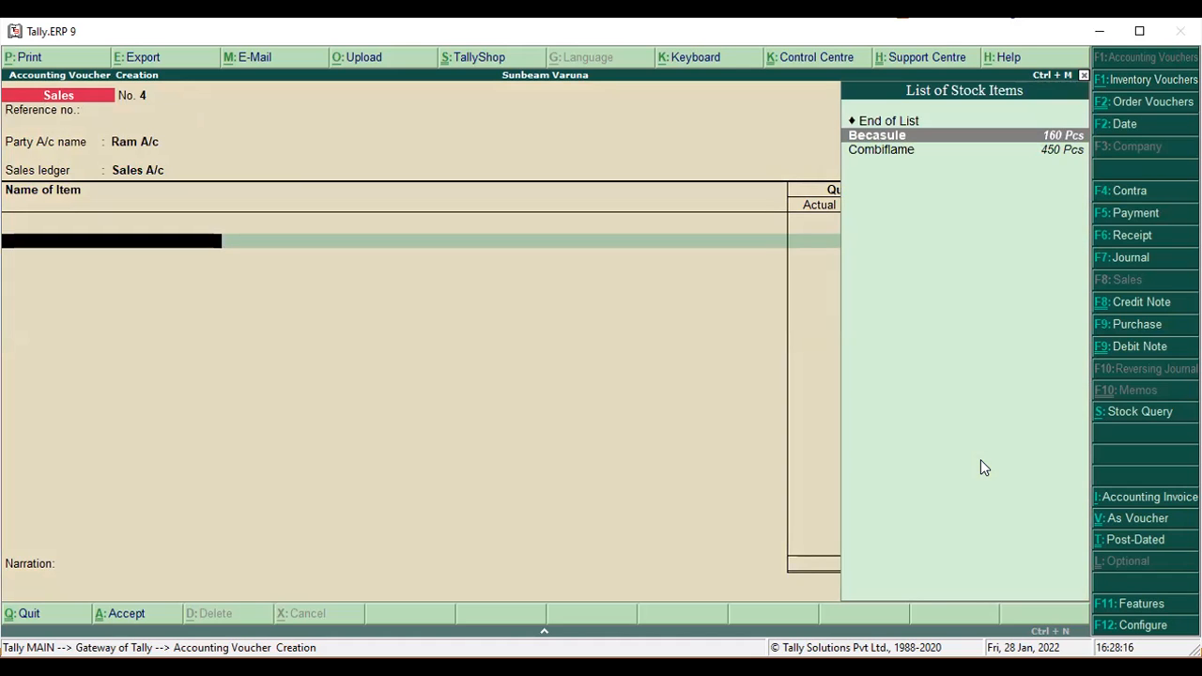
{"action": "key", "text": "Return"}
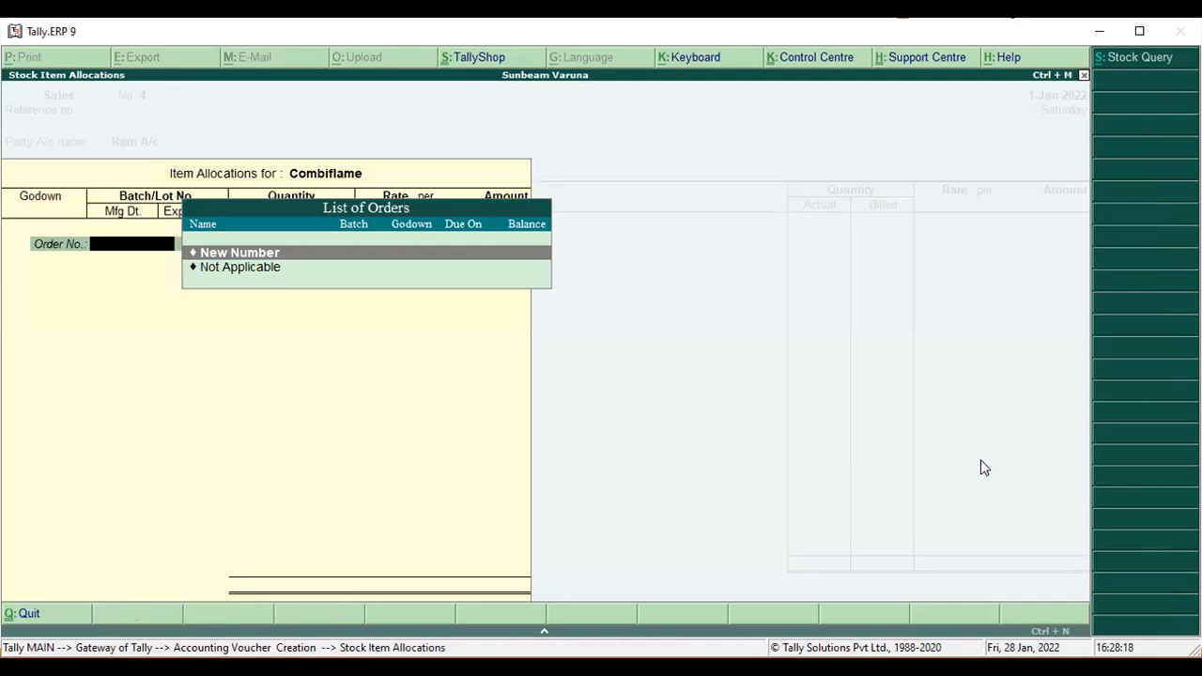
{"action": "key", "text": "Down"}
{"action": "key", "text": "Return"}
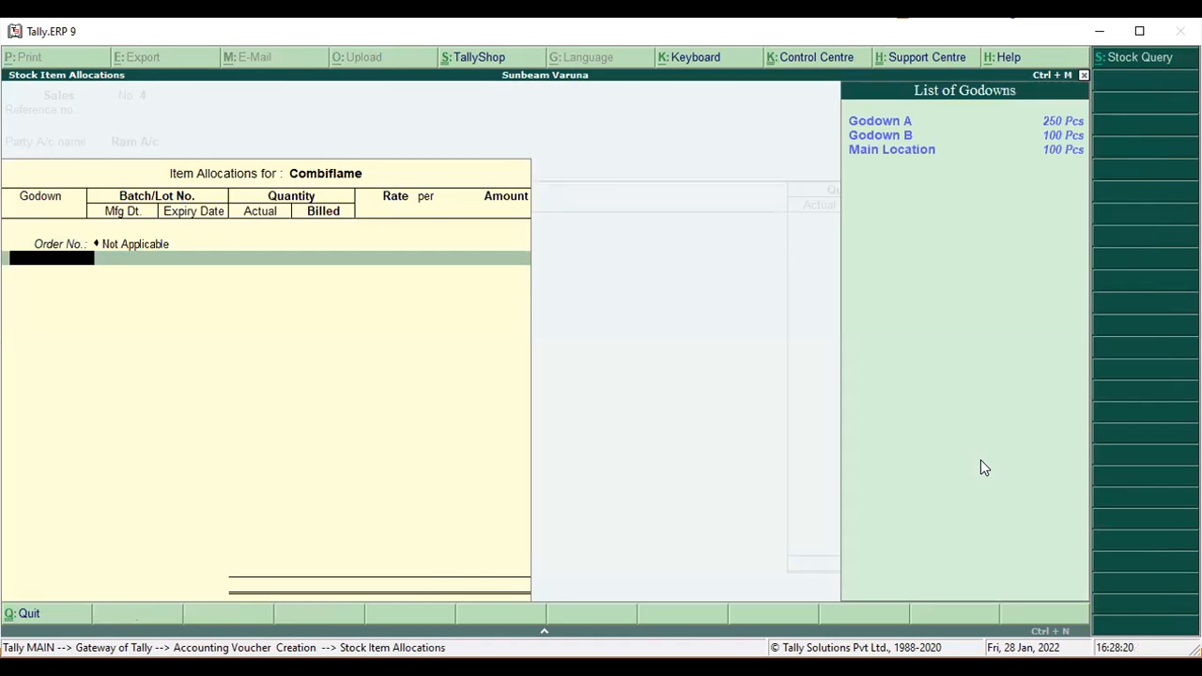
Allocate the Combiflame sale from the Main Location godown, batch 1125N
{"action": "key", "text": "Down"}
{"action": "key", "text": "Down"}
{"action": "key", "text": "Down"}
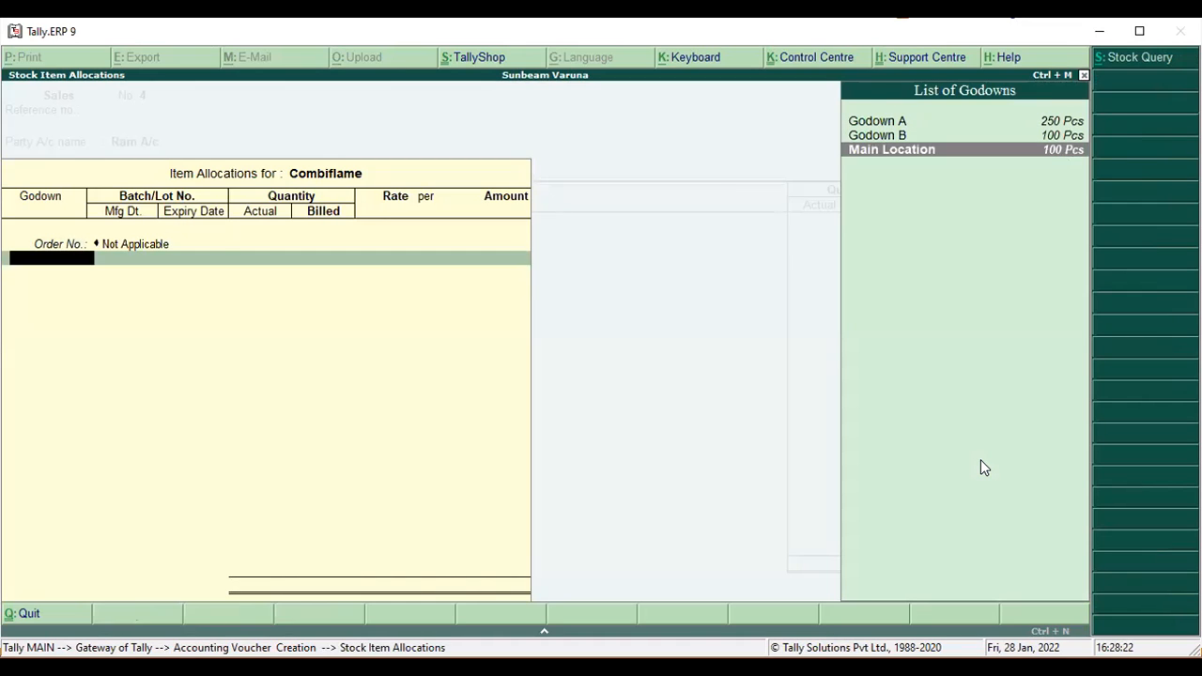
{"action": "key", "text": "Return"}
{"action": "key", "text": "Down"}
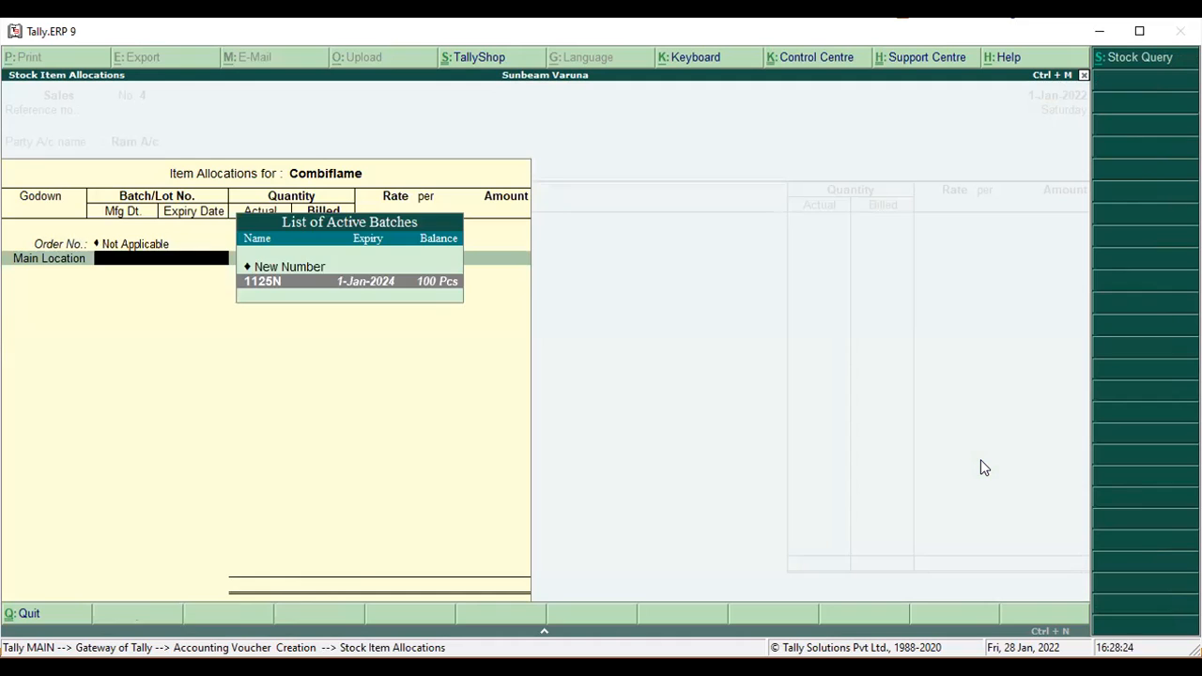
{"action": "key", "text": "Return"}
Set the sold Combiflame quantity to 50 Pcs actual and billed, accepting the 2.50 rate and the batch dates
{"action": "type", "text": "50"}
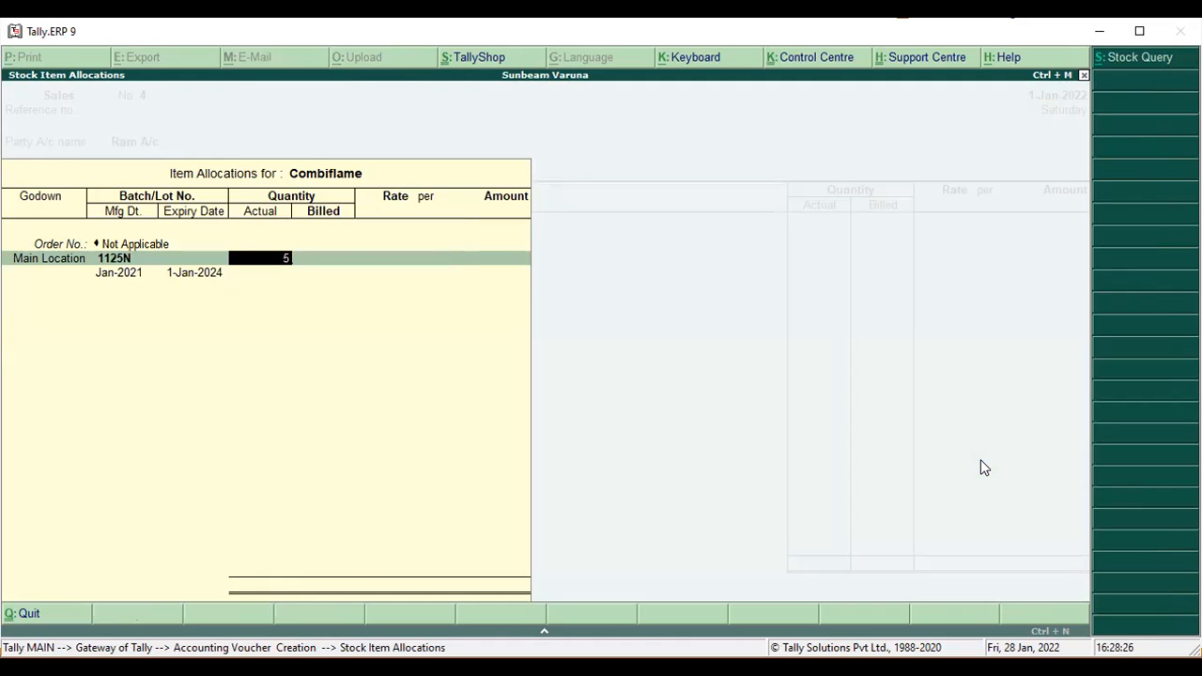
{"action": "key", "text": "Return"}
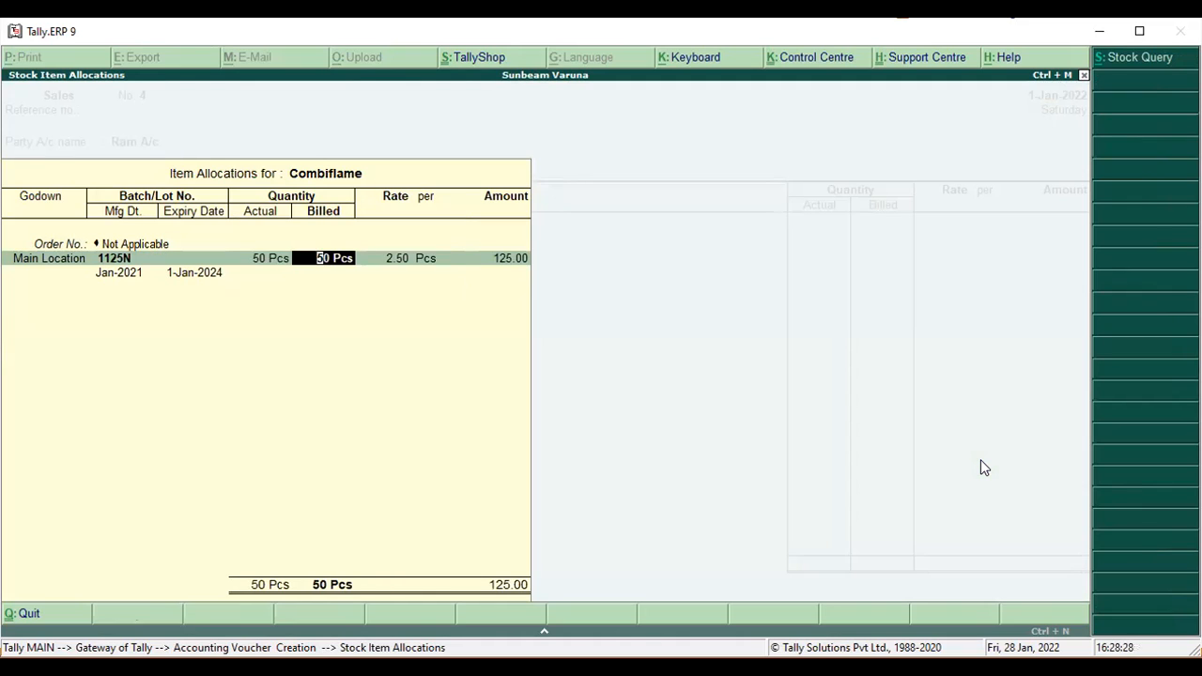
{"action": "key", "text": "Return"}
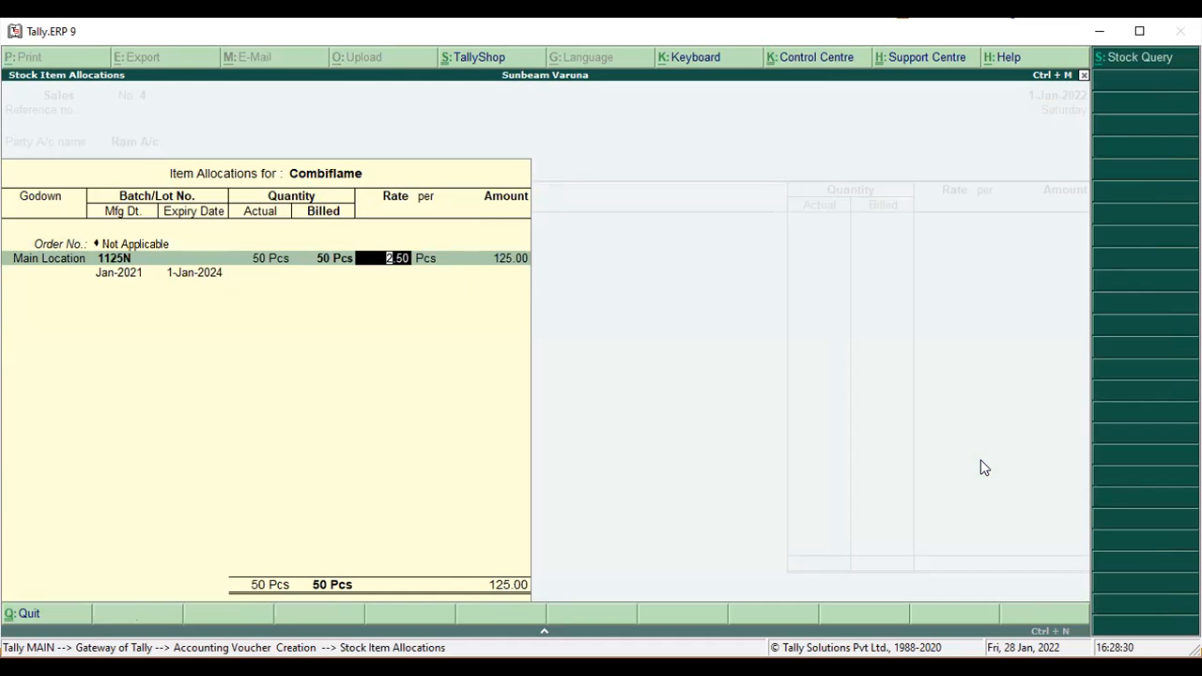
{"action": "key", "text": "Return"}
{"action": "key", "text": "Return"}
{"action": "key", "text": "Return"}
{"action": "key", "text": "Return"}
{"action": "key", "text": "Return"}
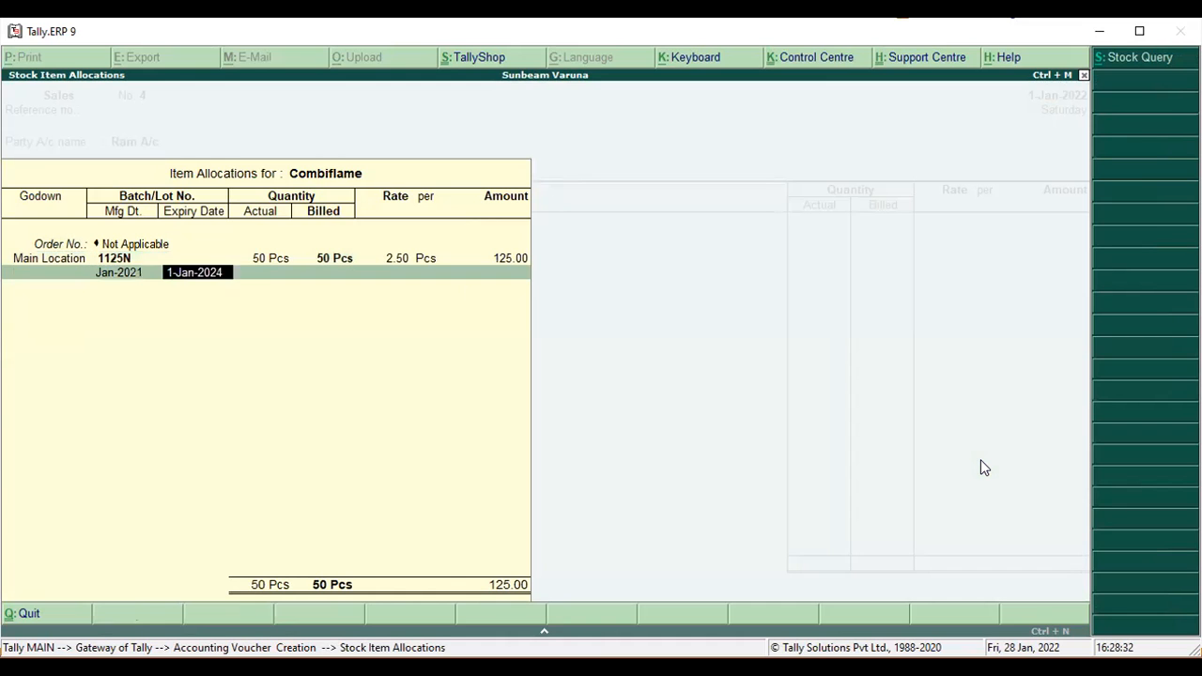
{"action": "key", "text": "Return"}
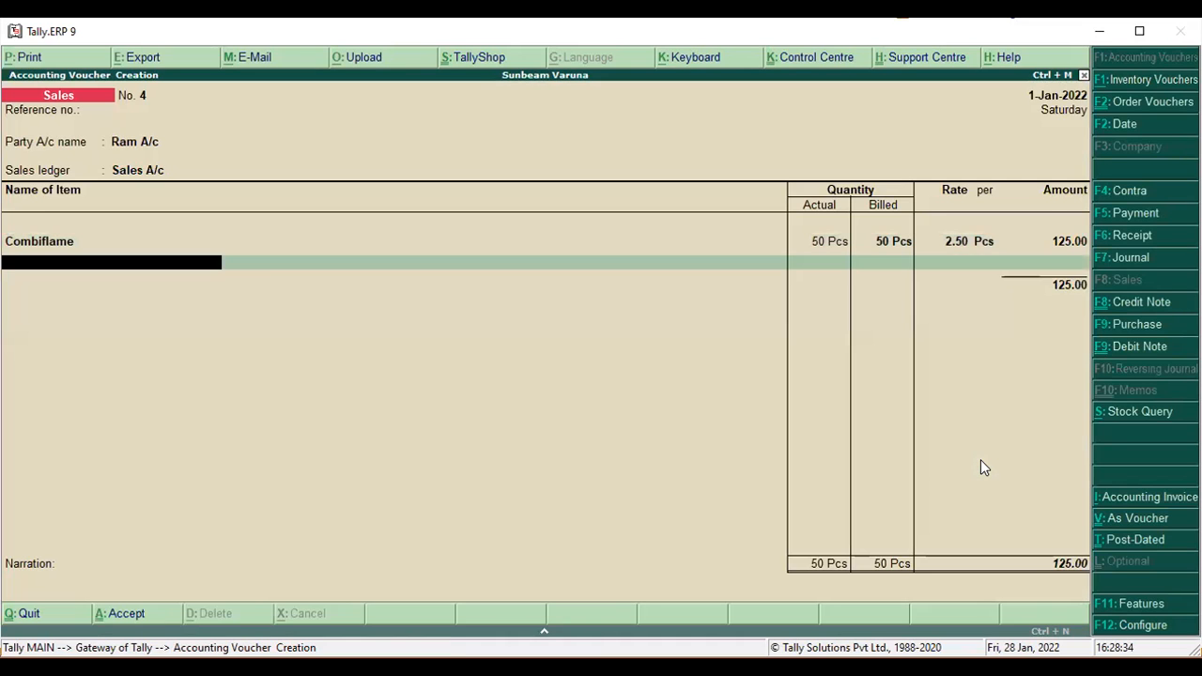
End the item list, save the sales voucher without a narration and leave voucher entry
{"action": "key", "text": "Return"}
{"action": "key", "text": "Return"}
{"action": "key", "text": "Return"}
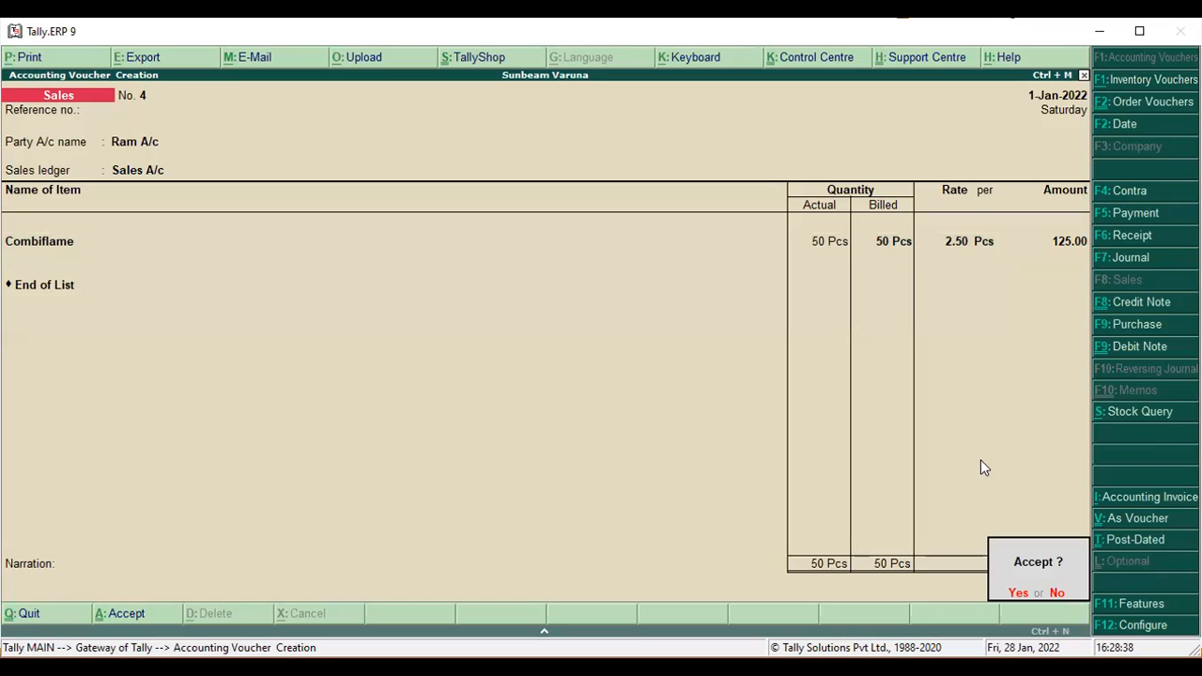
{"action": "key", "text": "Return"}
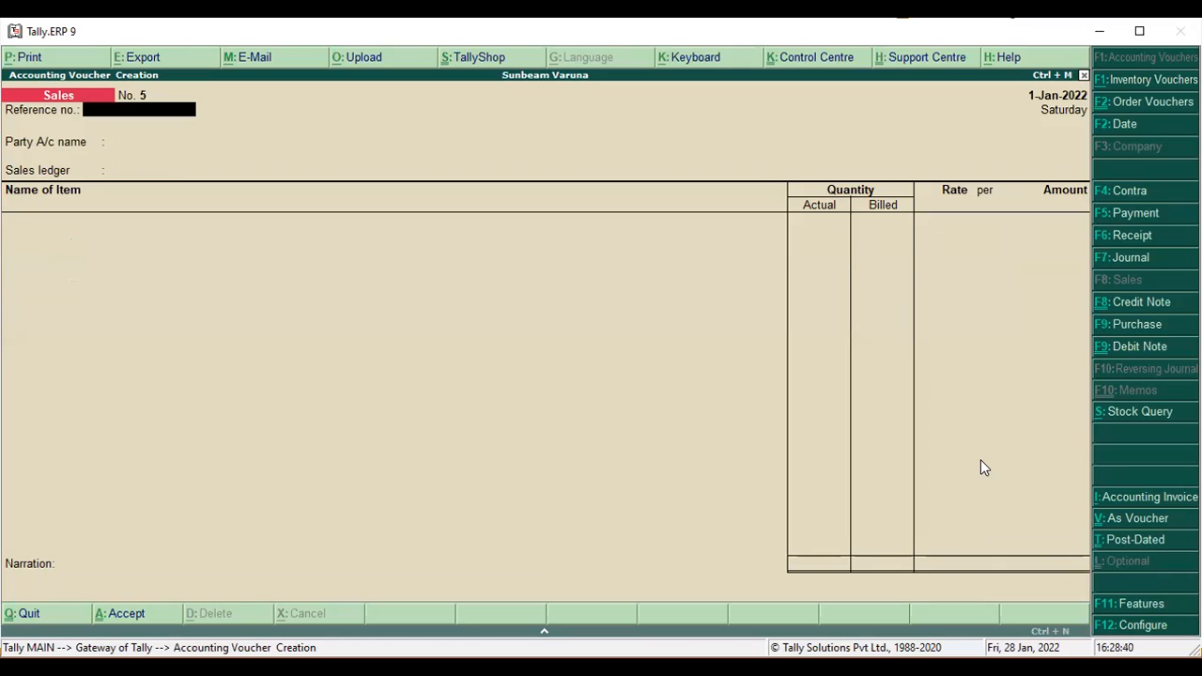
{"action": "key", "text": "Escape"}
{"action": "key", "text": "Return"}
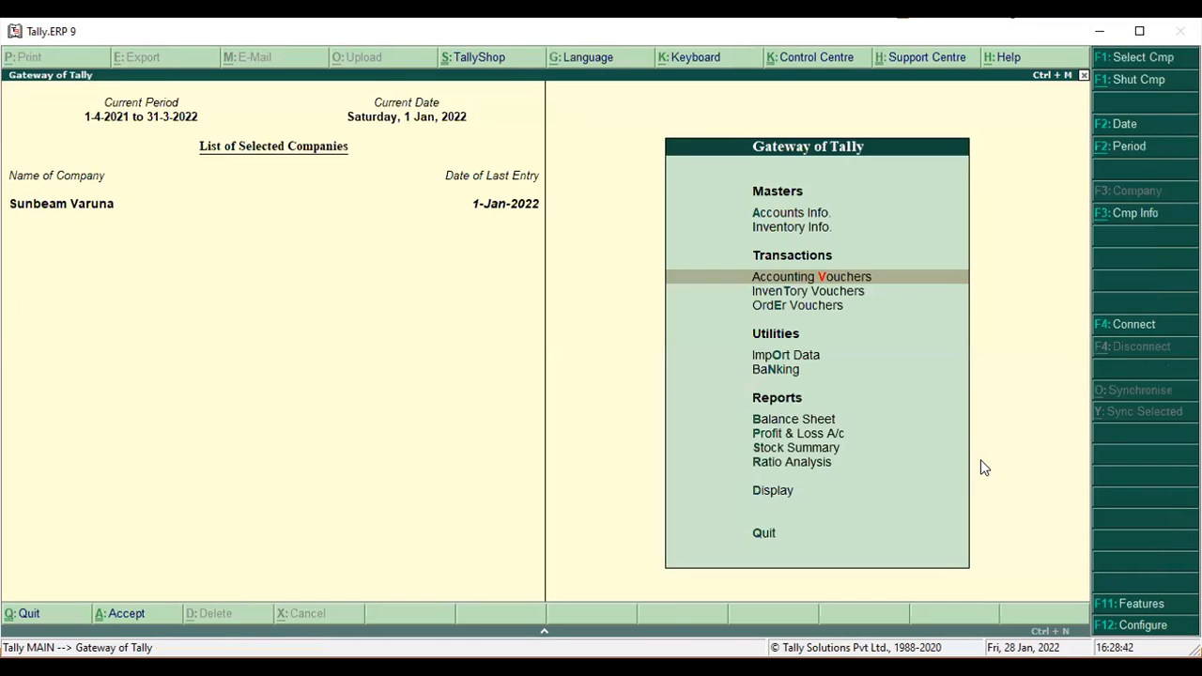
Check the new sales entry in the individual customer's ledger vouchers, then return to the Gateway of Tally
{"action": "key", "text": "d"}
{"action": "type", "text": "a"}
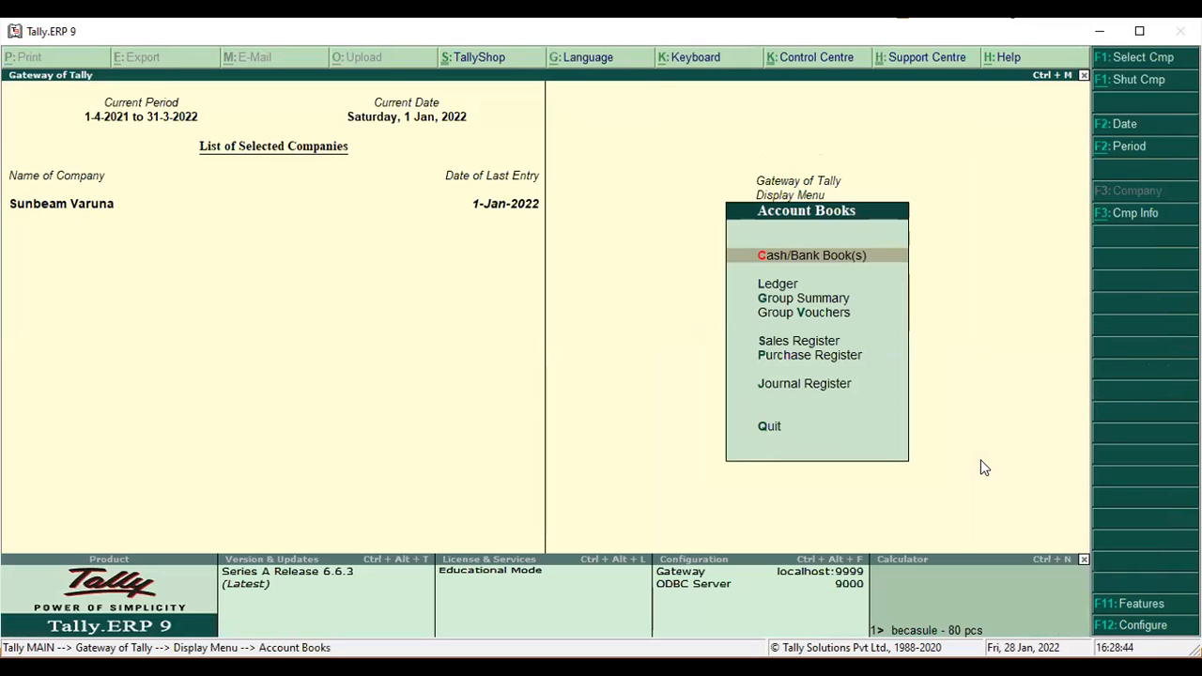
{"action": "type", "text": "l"}
{"action": "type", "text": "Ram"}
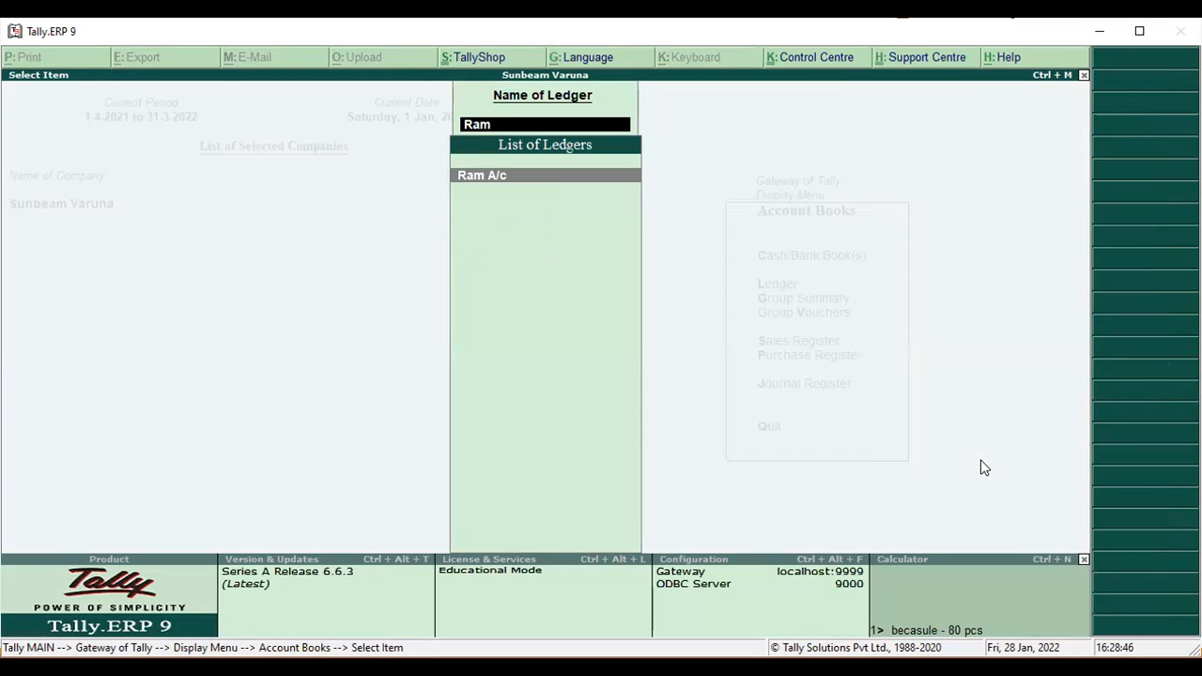
{"action": "key", "text": "Return"}
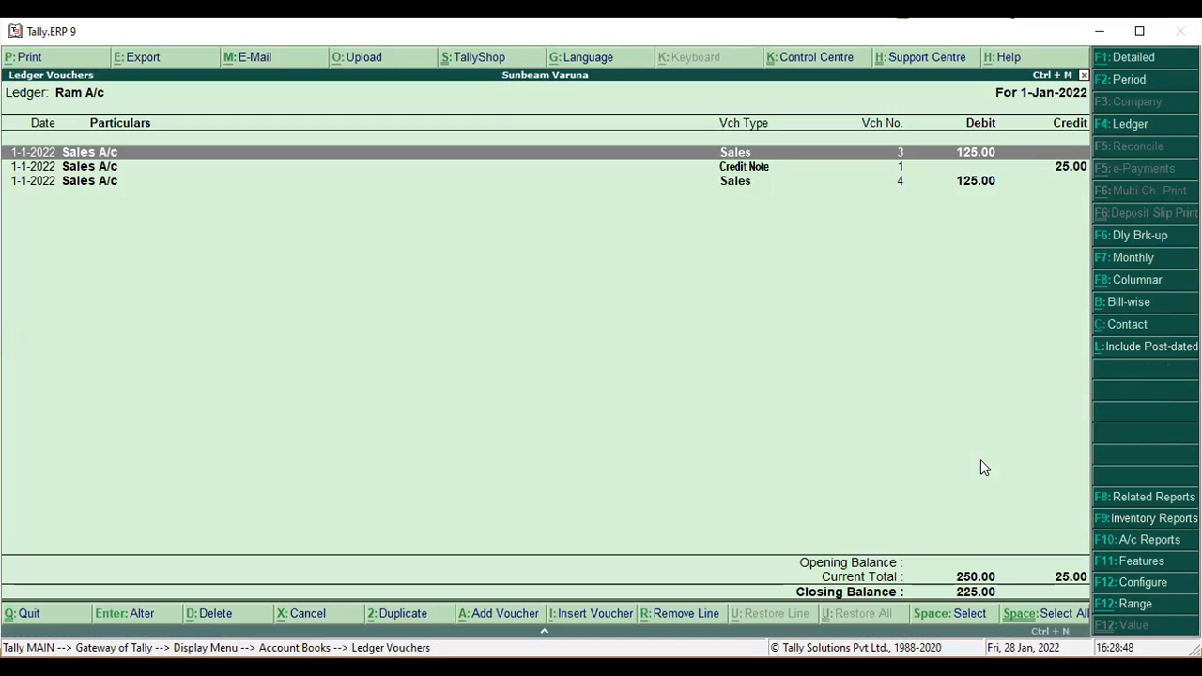
{"action": "key", "text": "Down"}
{"action": "key", "text": "Down"}
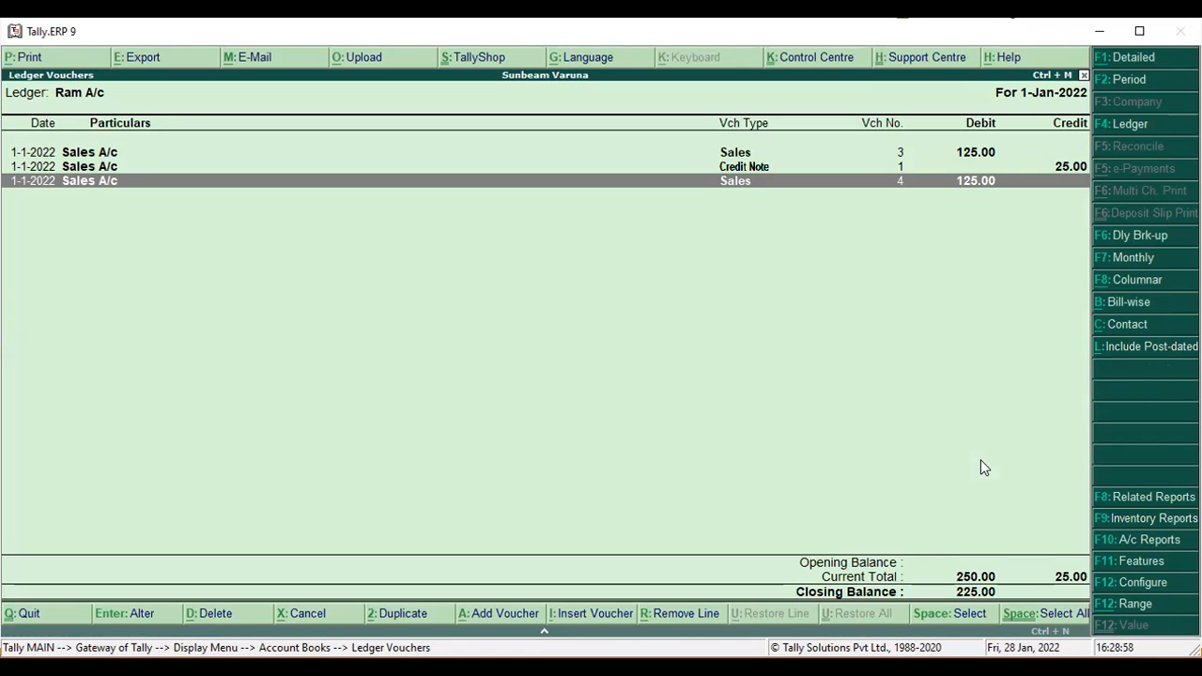
{"action": "key", "text": "Escape"}
{"action": "key", "text": "Escape"}
{"action": "key", "text": "Escape"}
{"action": "key", "text": "Escape"}
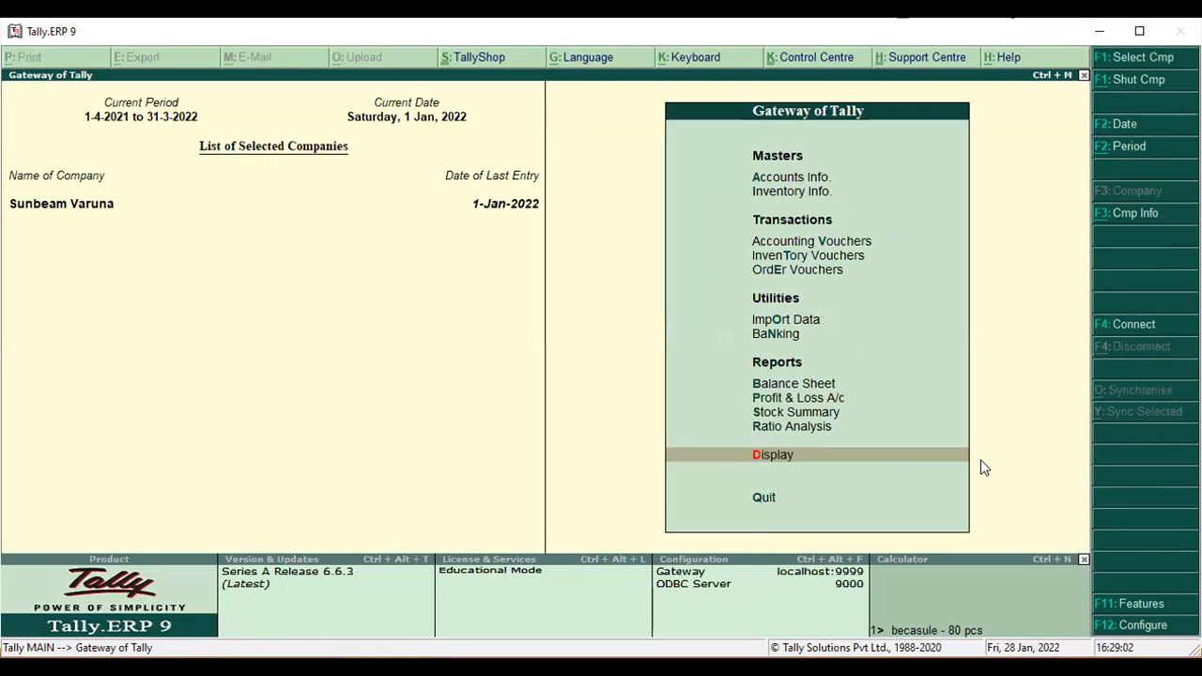
Open accounting voucher entry and switch the voucher type to Credit Note
{"action": "key", "text": "v"}
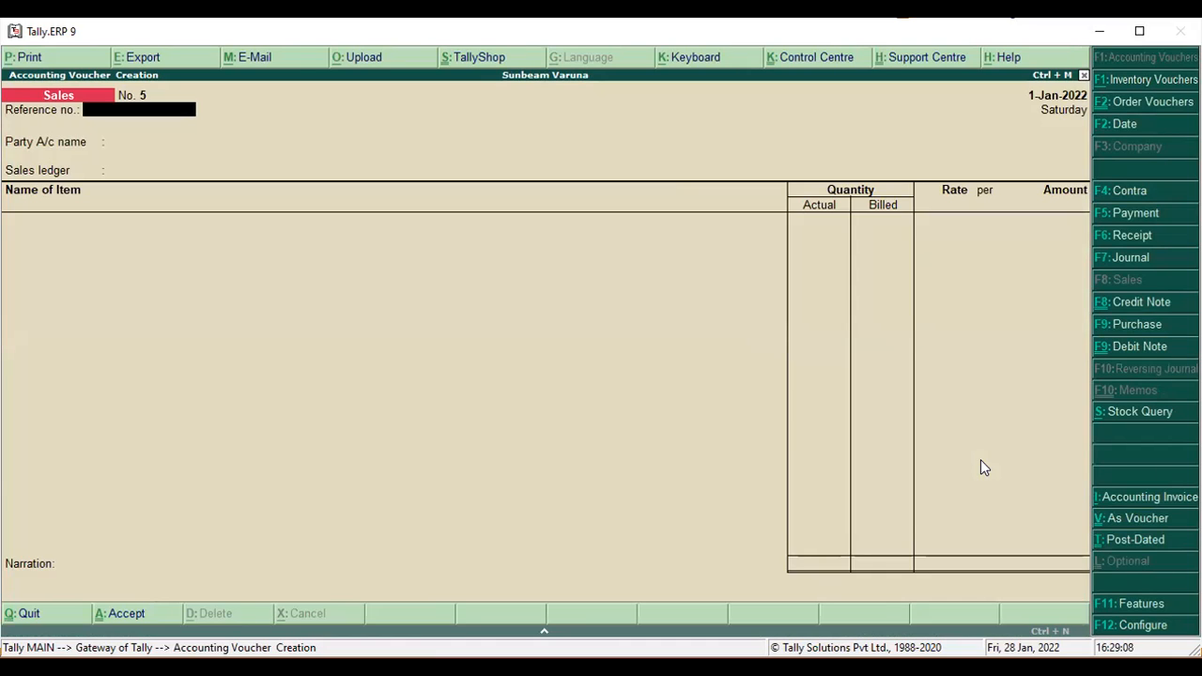
{"action": "key", "text": "ctrl+F8"}
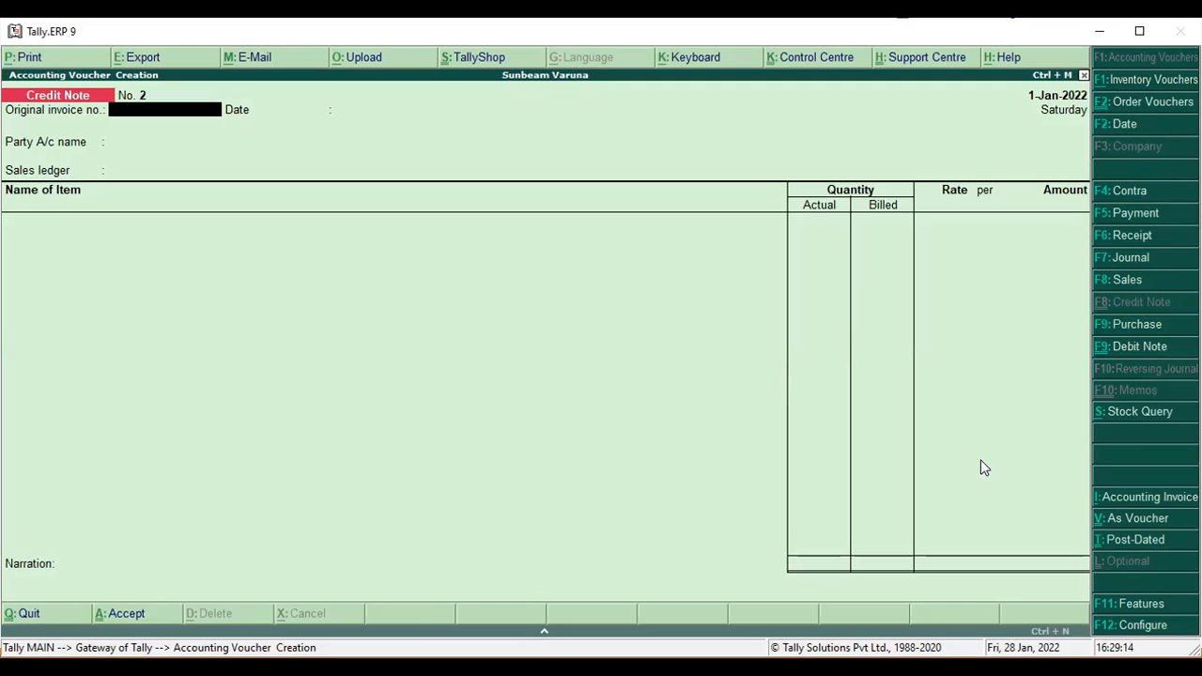
{"action": "type", "text": "003"}
{"action": "key", "text": "BackSpace"}
{"action": "key", "text": "BackSpace"}
{"action": "key", "text": "BackSpace"}
{"action": "key", "text": "Escape"}
{"action": "key", "text": "y"}
Look up the latest sale's voucher number in the individual customer's ledger, then return to the Gateway of Tally
{"action": "key", "text": "d"}
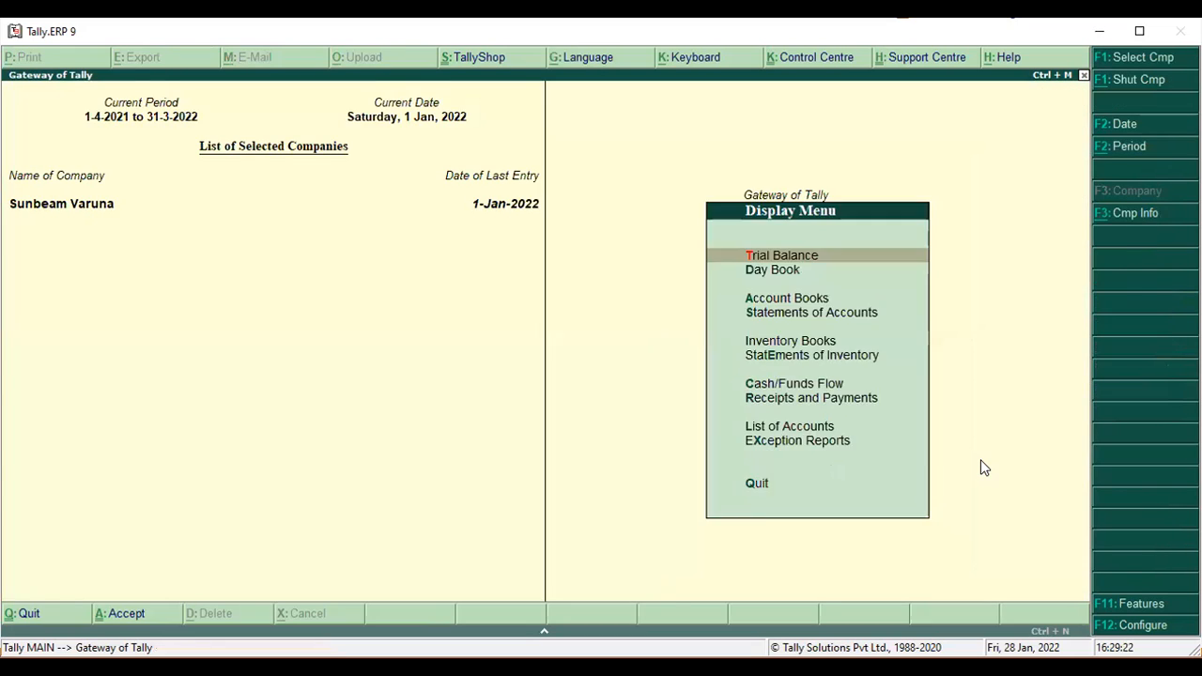
{"action": "type", "text": "al"}
{"action": "type", "text": "R"}
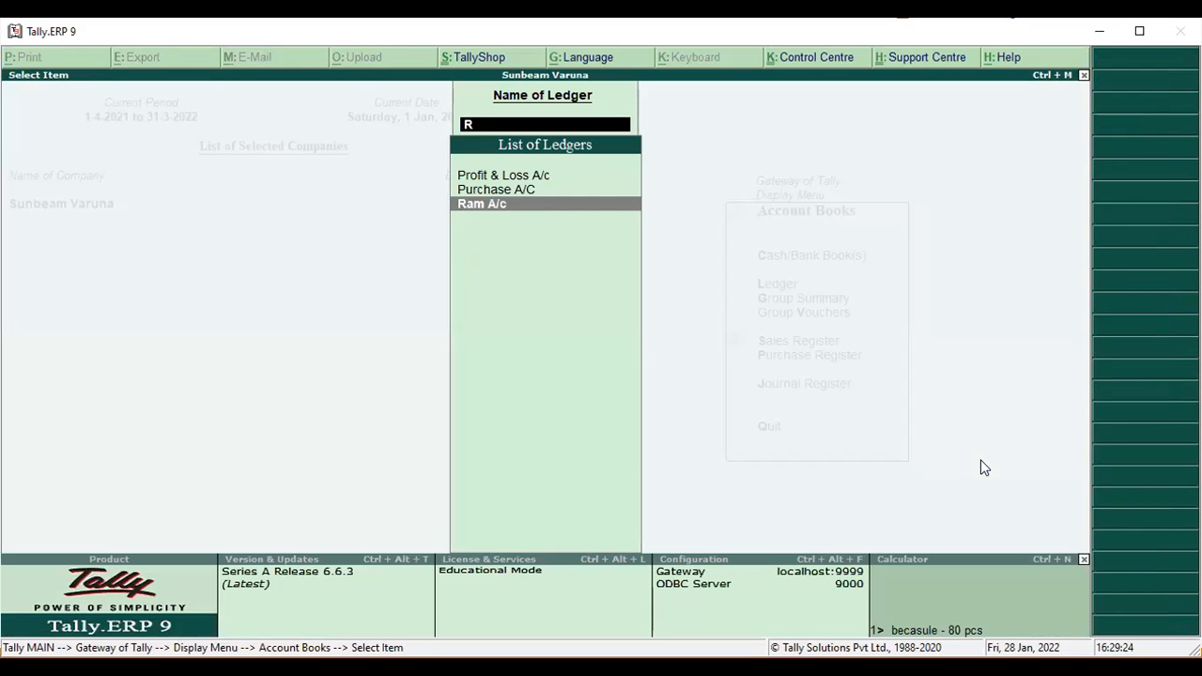
{"action": "key", "text": "Return"}
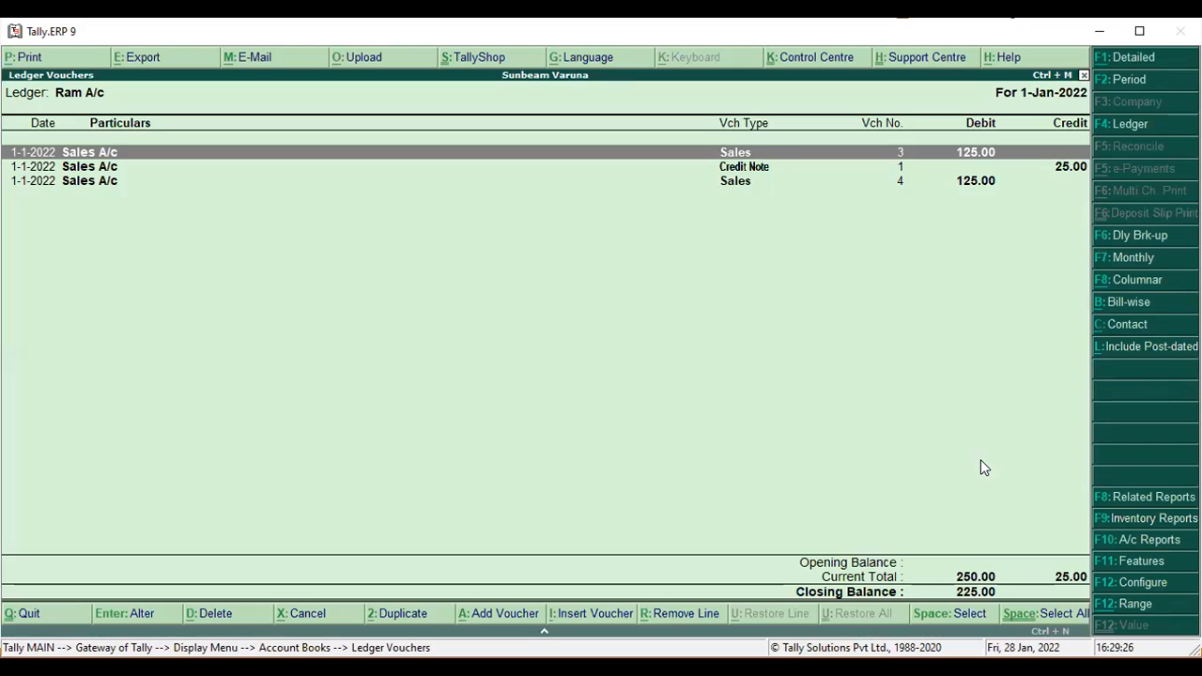
{"action": "key", "text": "Down"}
{"action": "key", "text": "Down"}
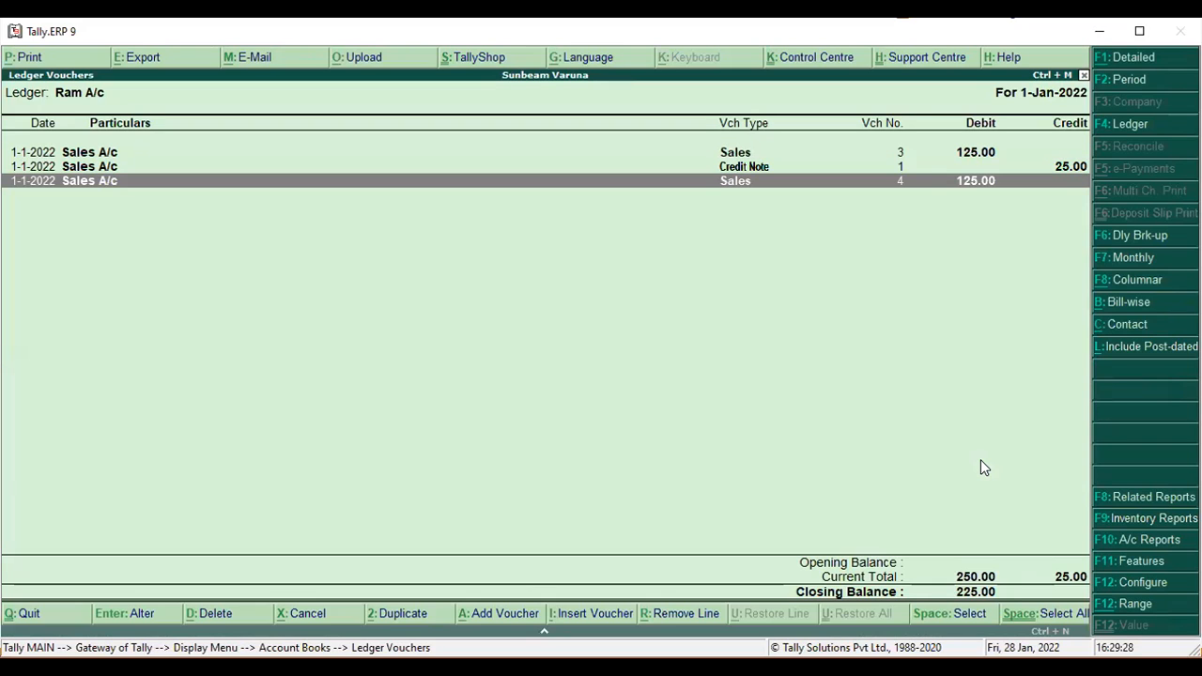
{"action": "key", "text": "Escape"}
{"action": "key", "text": "Escape"}
{"action": "key", "text": "Escape"}
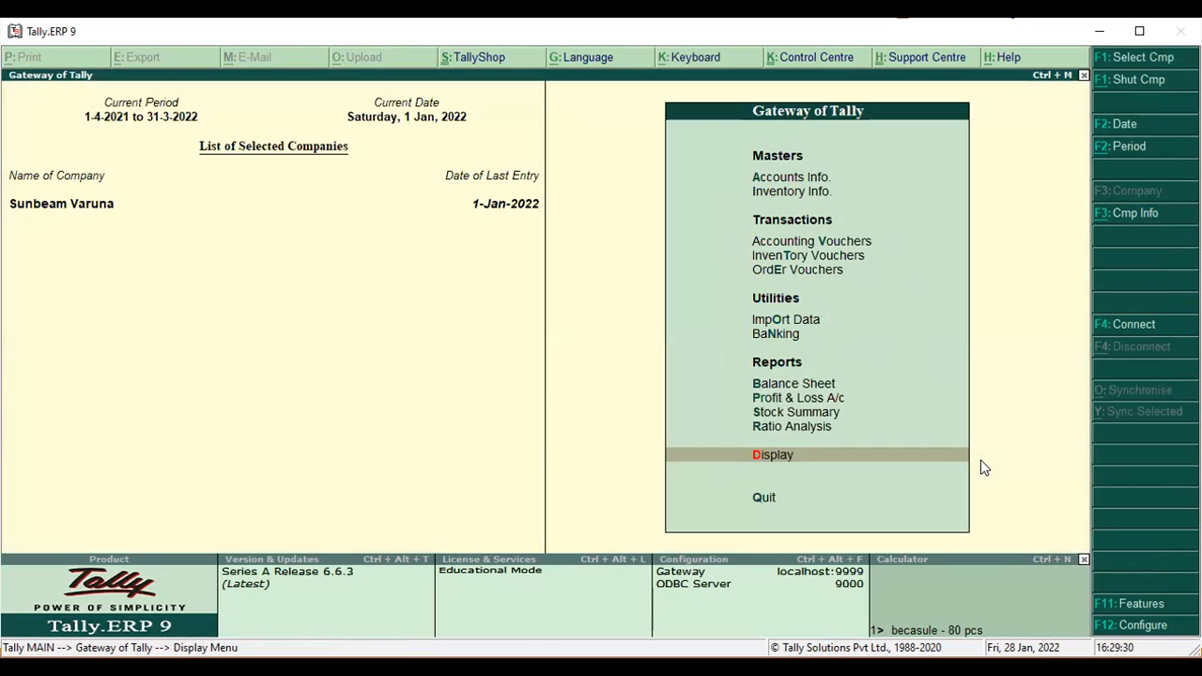
Start a credit note against original invoice 4 dated 1-Jan-2022, with the individual customer's account as party and Sales A/c as ledger
{"action": "key", "text": "v"}
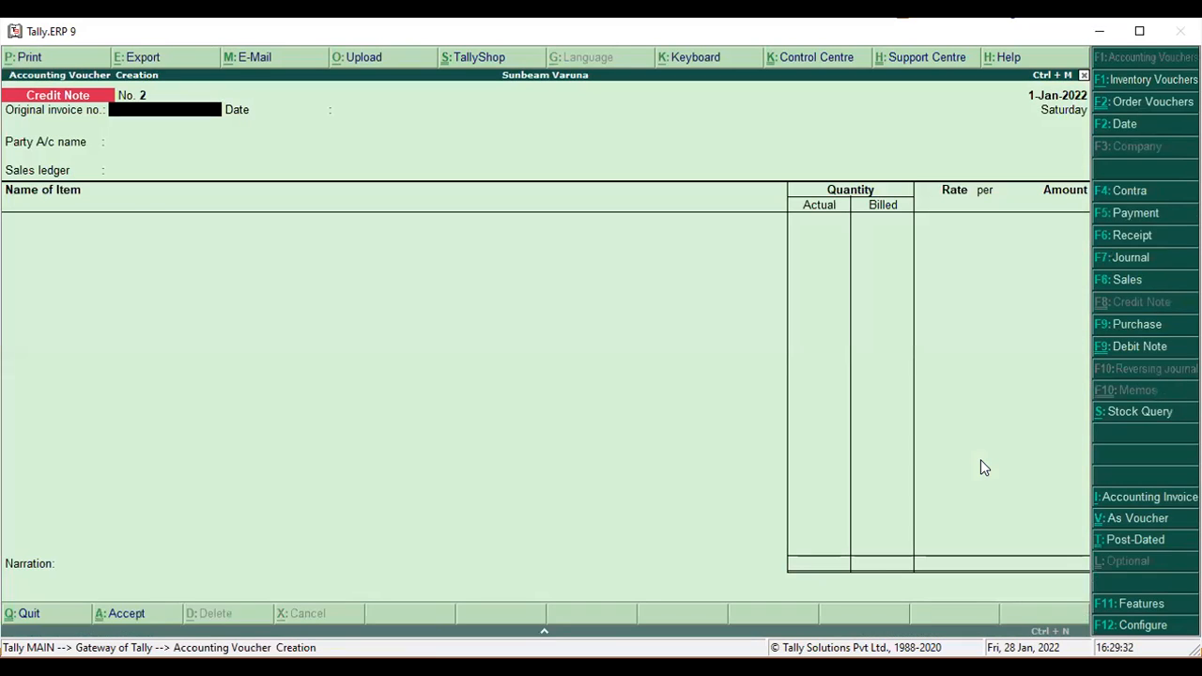
{"action": "type", "text": "4"}
{"action": "key", "text": "Return"}
{"action": "key", "text": "Return"}
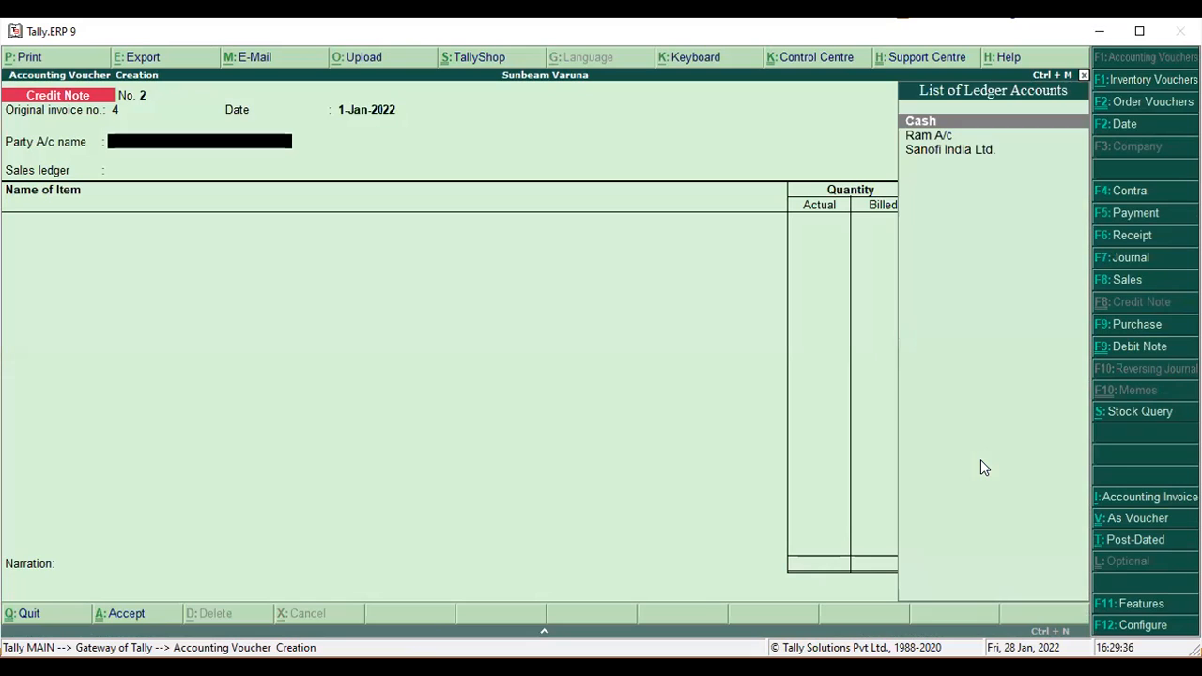
{"action": "key", "text": "Down"}
{"action": "key", "text": "Return"}
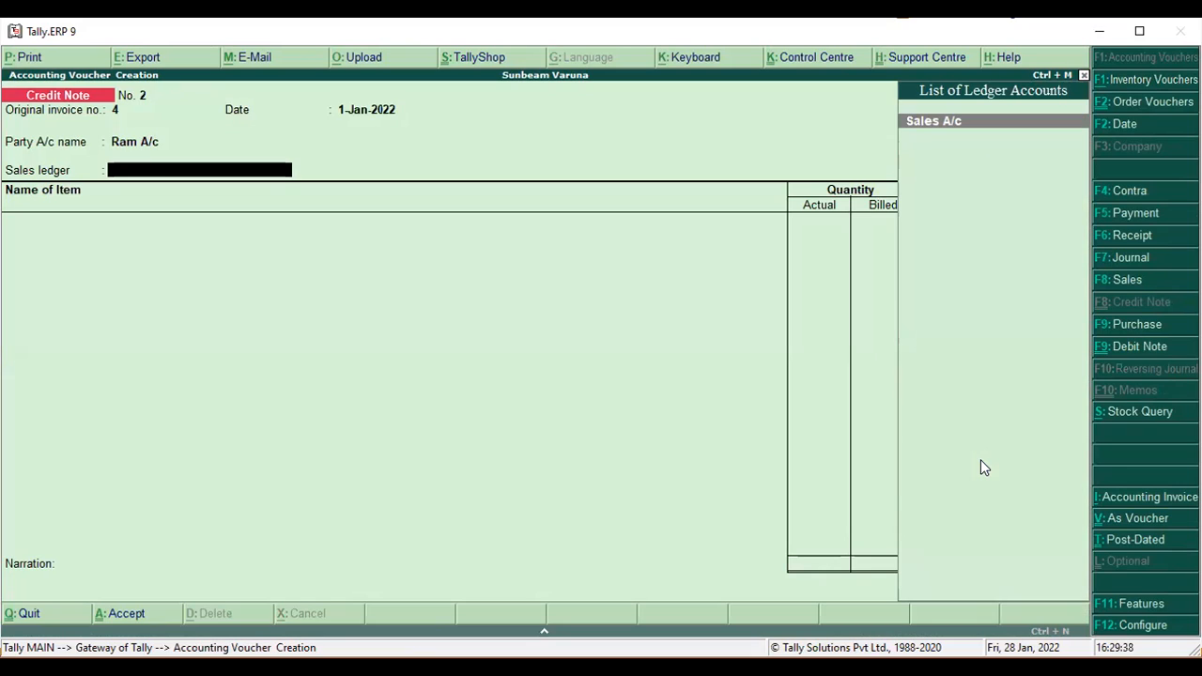
{"action": "key", "text": "Return"}
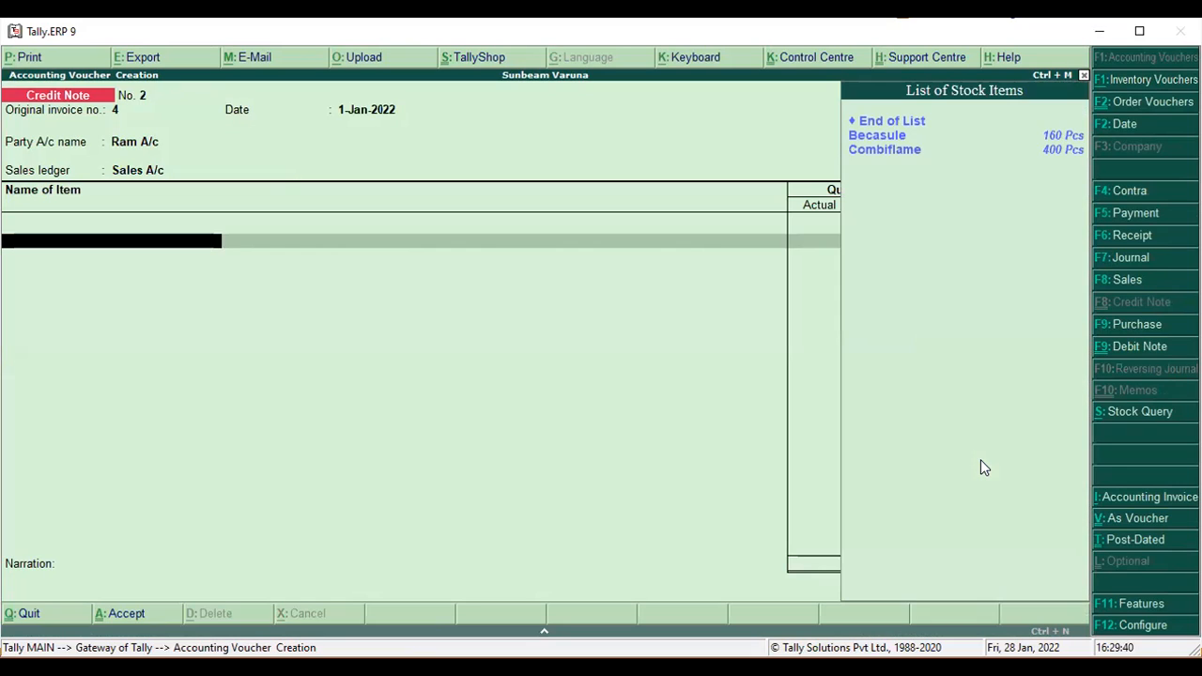
Add Combiflame to the credit note and mark its order number as Not Applicable
{"action": "type", "text": "c"}
{"action": "key", "text": "Return"}
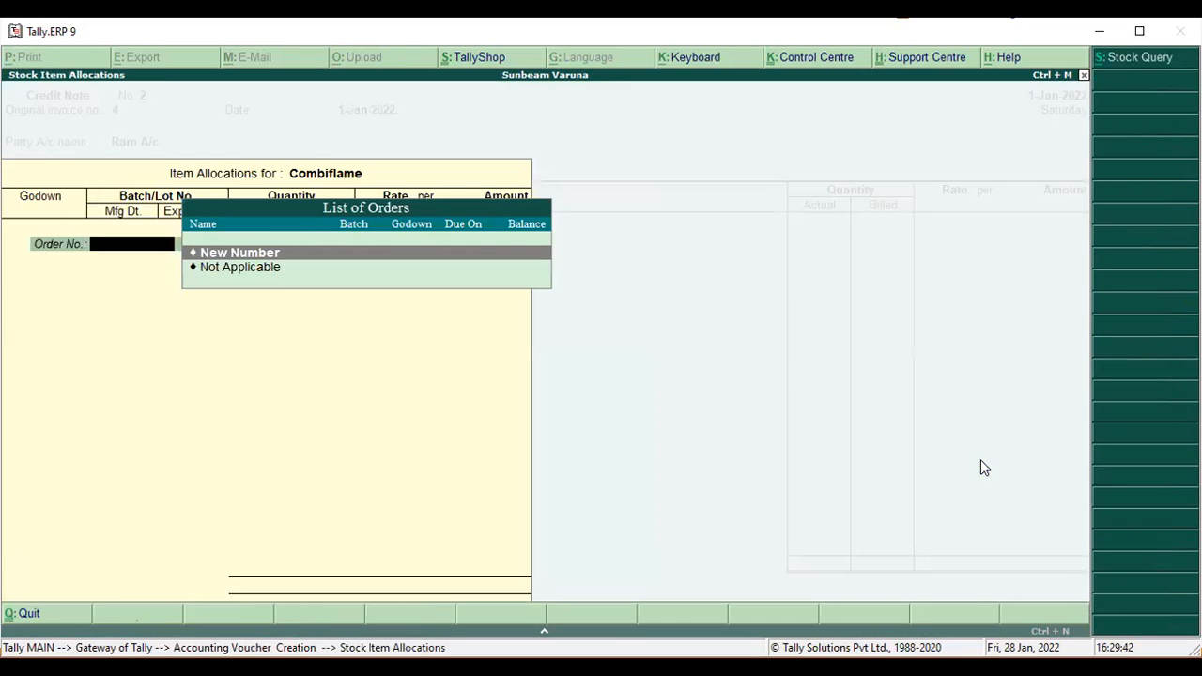
{"action": "key", "text": "Down"}
{"action": "key", "text": "Return"}
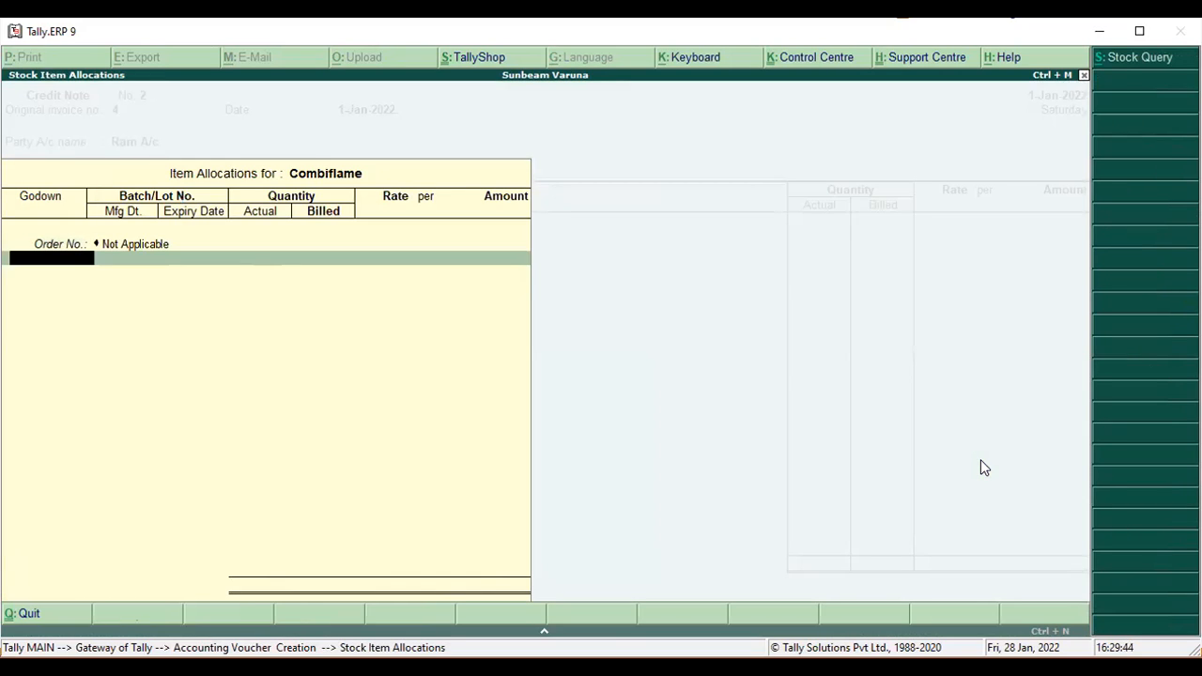
Allocate the returned Combiflame to the Main Location godown, batch 1125N
{"action": "key", "text": "Down"}
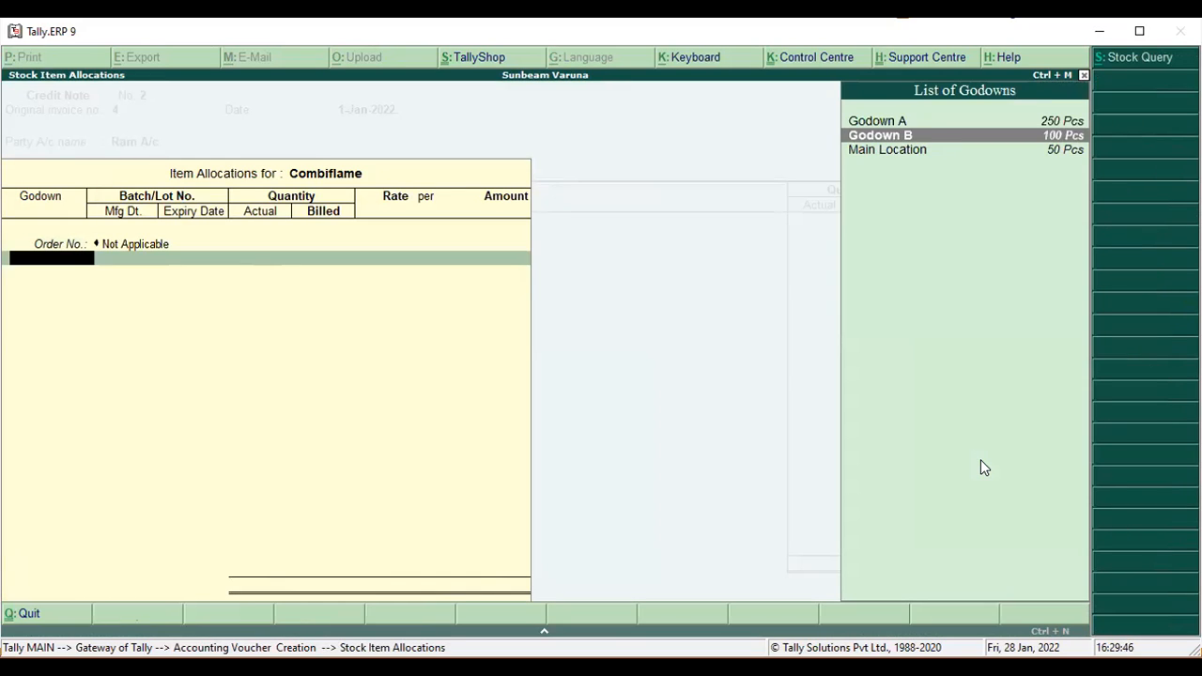
{"action": "key", "text": "Down"}
{"action": "key", "text": "Return"}
{"action": "key", "text": "Down"}
{"action": "key", "text": "Return"}
Enter 10 Pcs at a rate of 2.50 for the returned Combiflame and complete its item allocation
{"action": "type", "text": "10"}
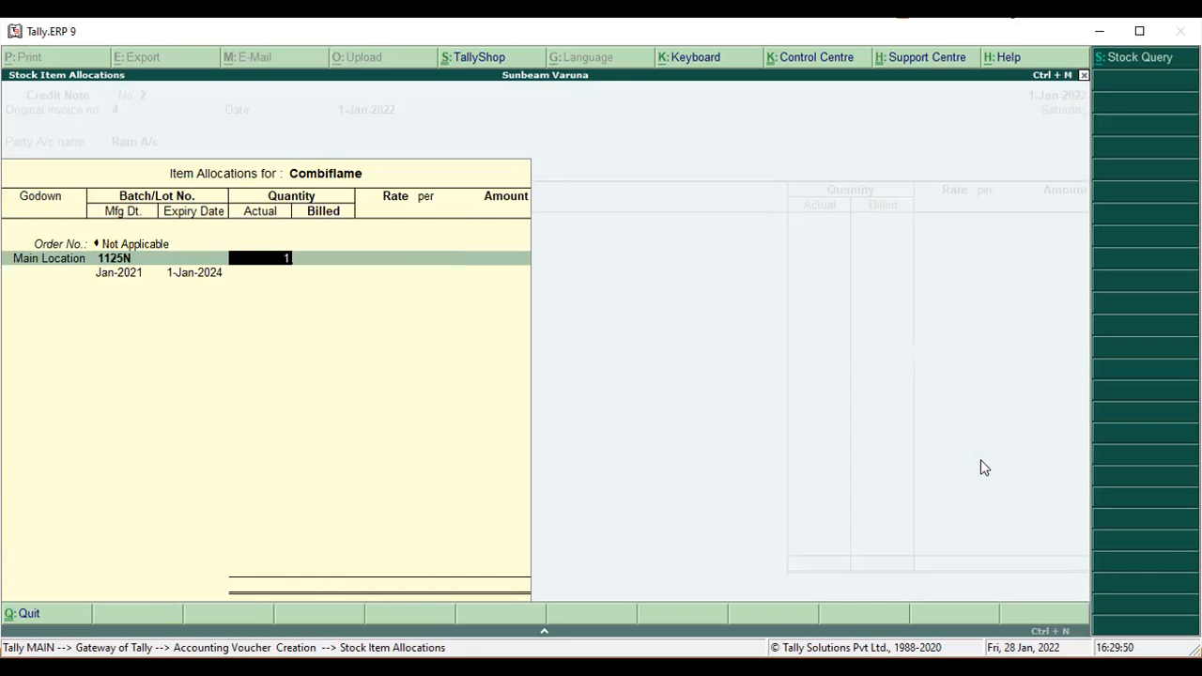
{"action": "key", "text": "Return"}
{"action": "key", "text": "Return"}
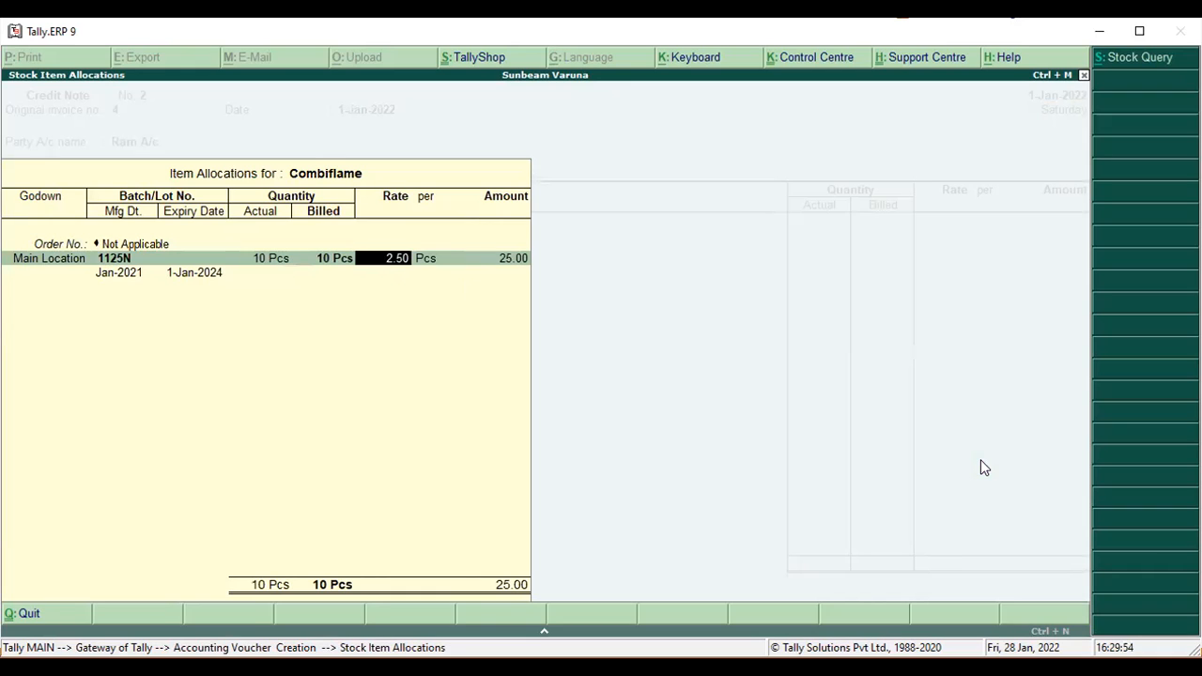
{"action": "key", "text": "Return"}
{"action": "key", "text": "Return"}
{"action": "key", "text": "Return"}
{"action": "key", "text": "Return"}
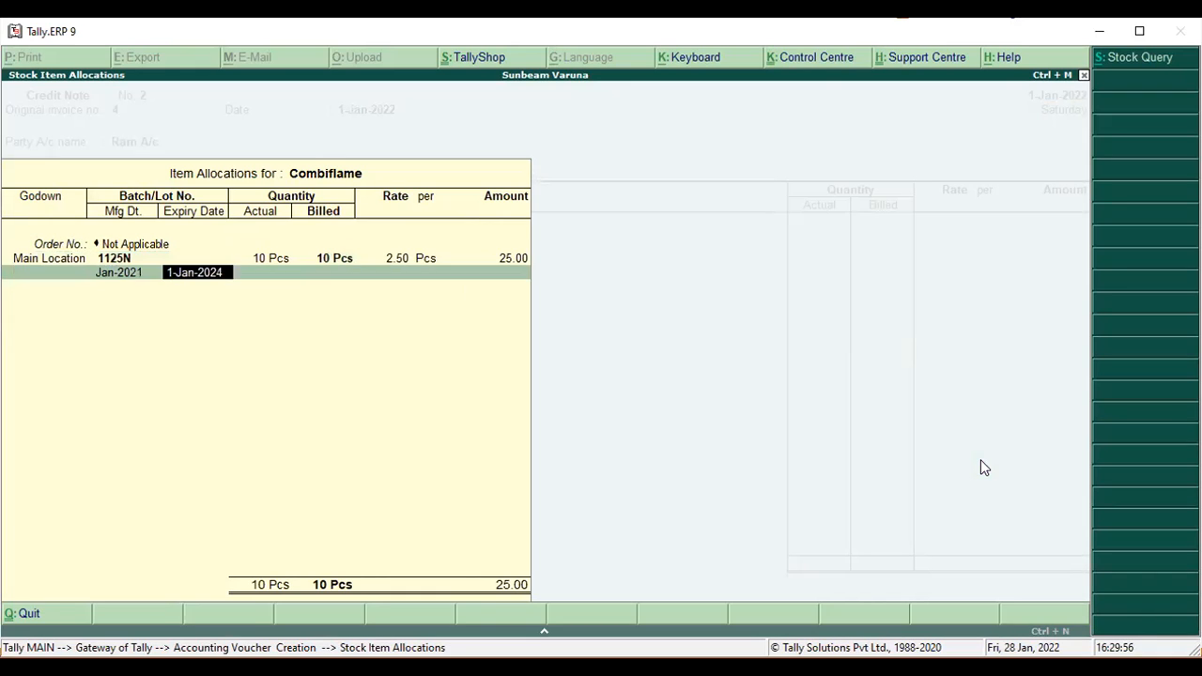
{"action": "key", "text": "Return"}
{"action": "key", "text": "Return"}
{"action": "key", "text": "Return"}
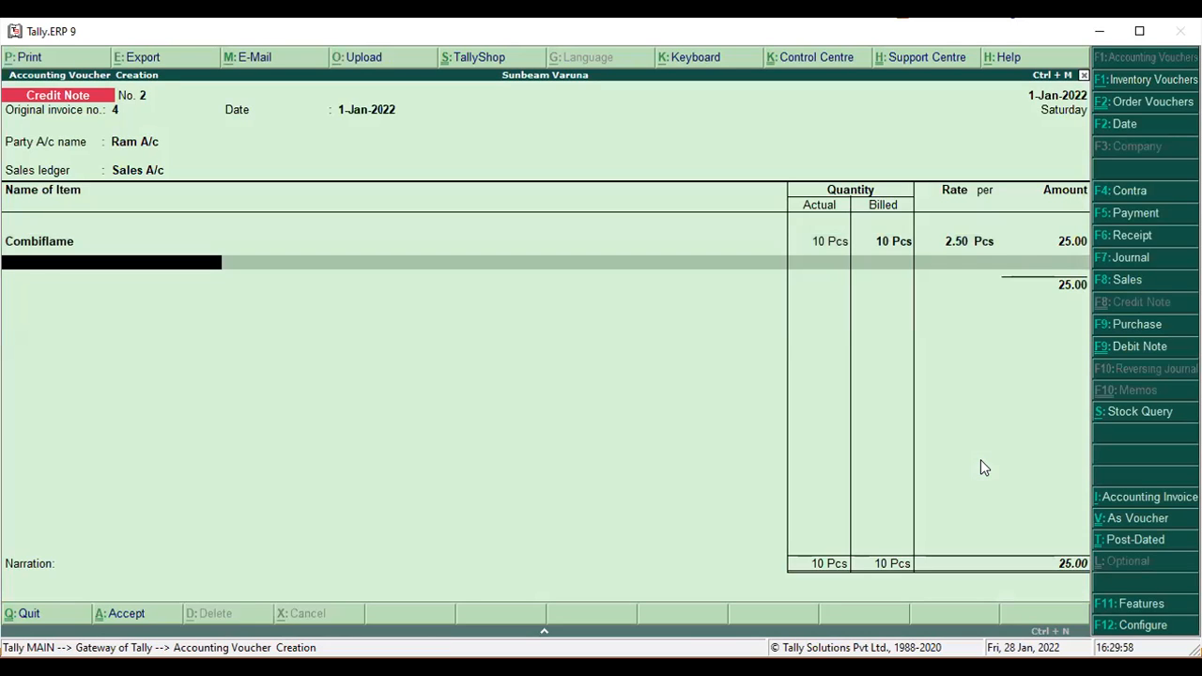
End the item list without a narration, save the credit note, and quit voucher creation
{"action": "key", "text": "Return"}
{"action": "key", "text": "Return"}
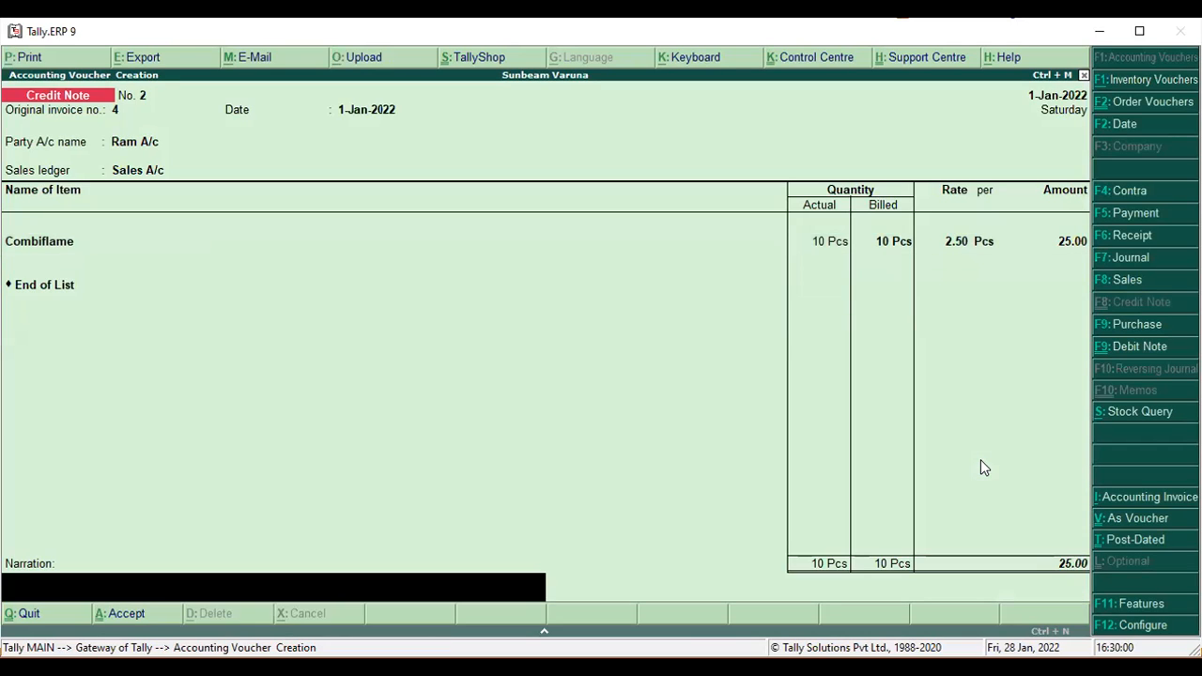
{"action": "key", "text": "Return"}
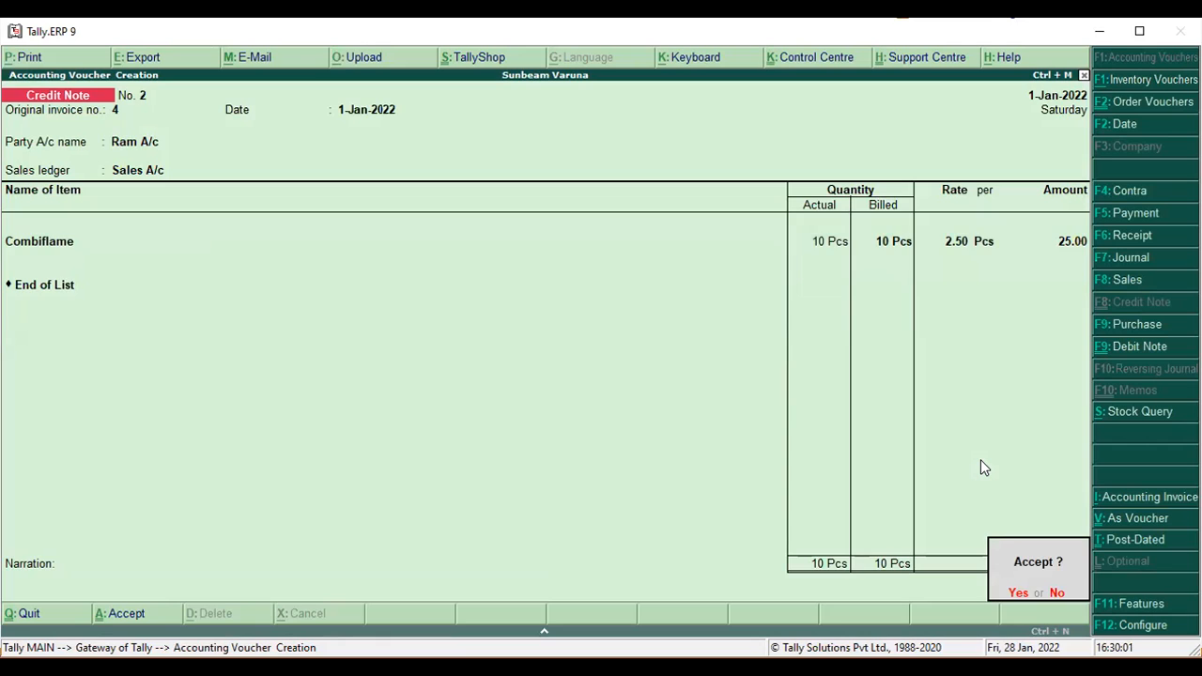
{"action": "key", "text": "Return"}
{"action": "key", "text": "Escape"}
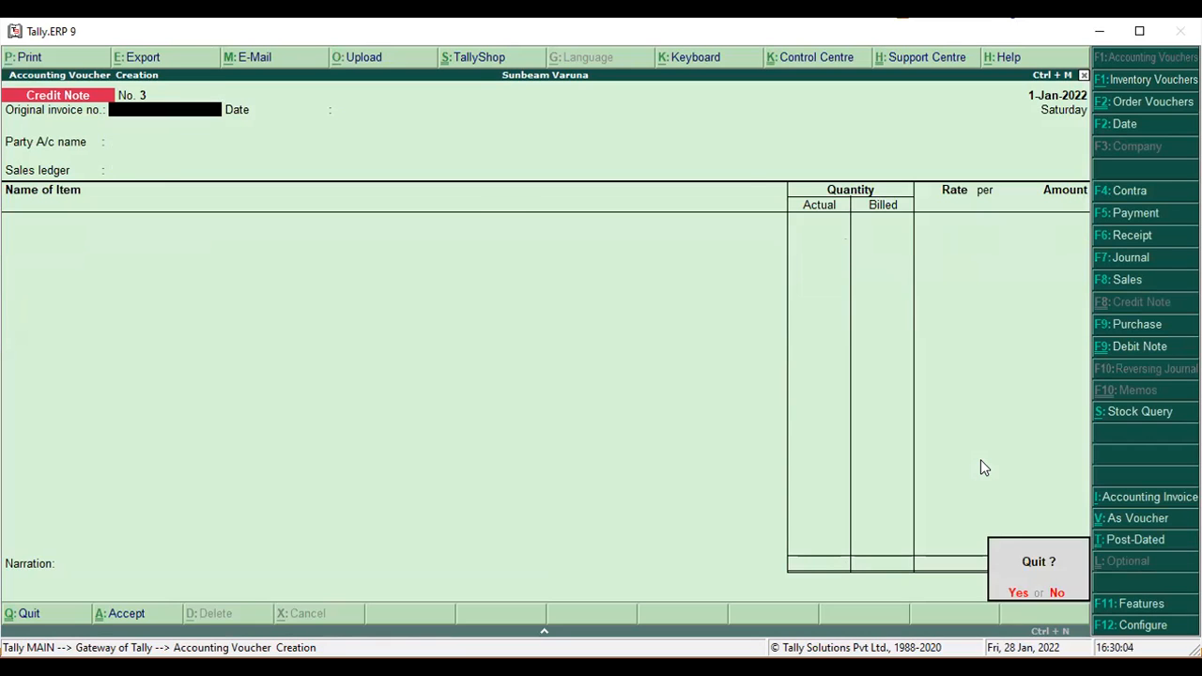
{"action": "key", "text": "Return"}
Review the sales and credit note entries in the individual customer's ledger, then return to the Gateway of Tally
{"action": "key", "text": "d"}
{"action": "key", "text": "a"}
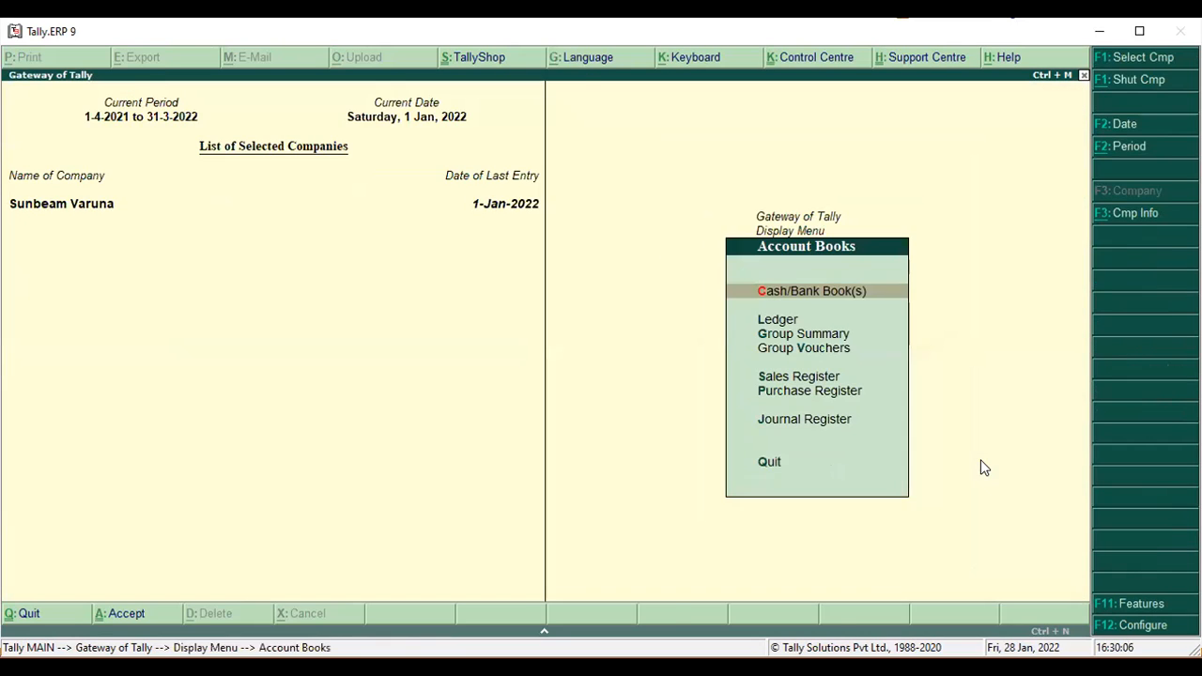
{"action": "key", "text": "l"}
{"action": "key", "text": "Return"}
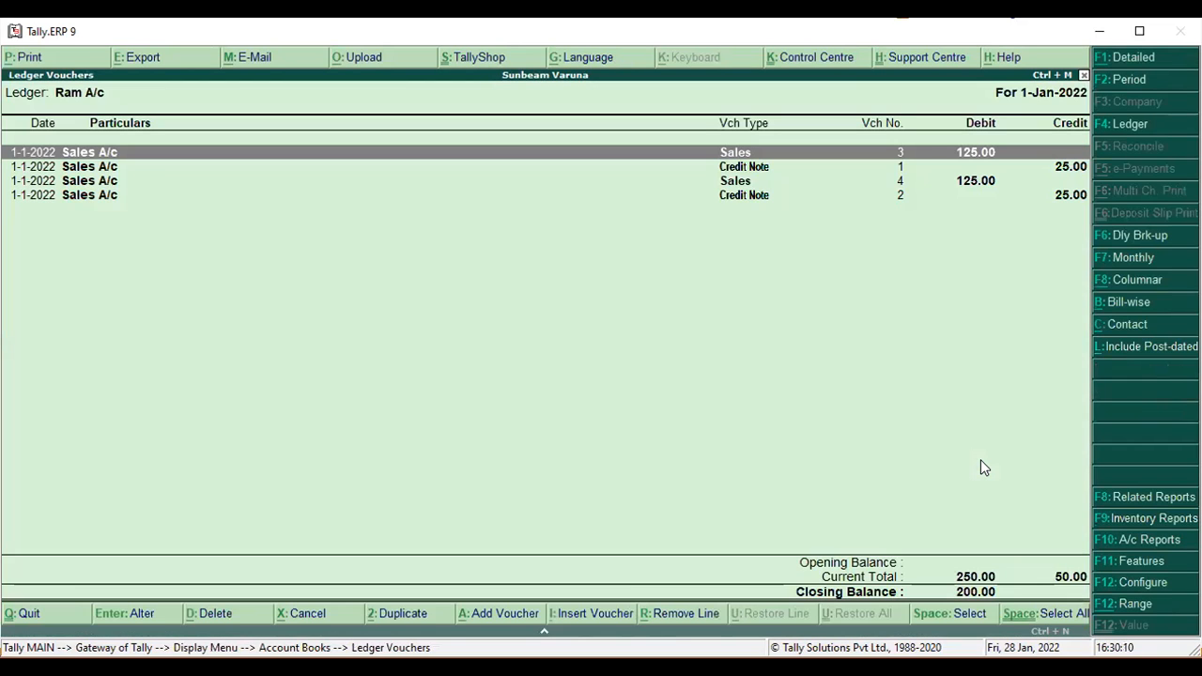
{"action": "key", "text": "Down"}
{"action": "key", "text": "Down"}
{"action": "key", "text": "Down"}
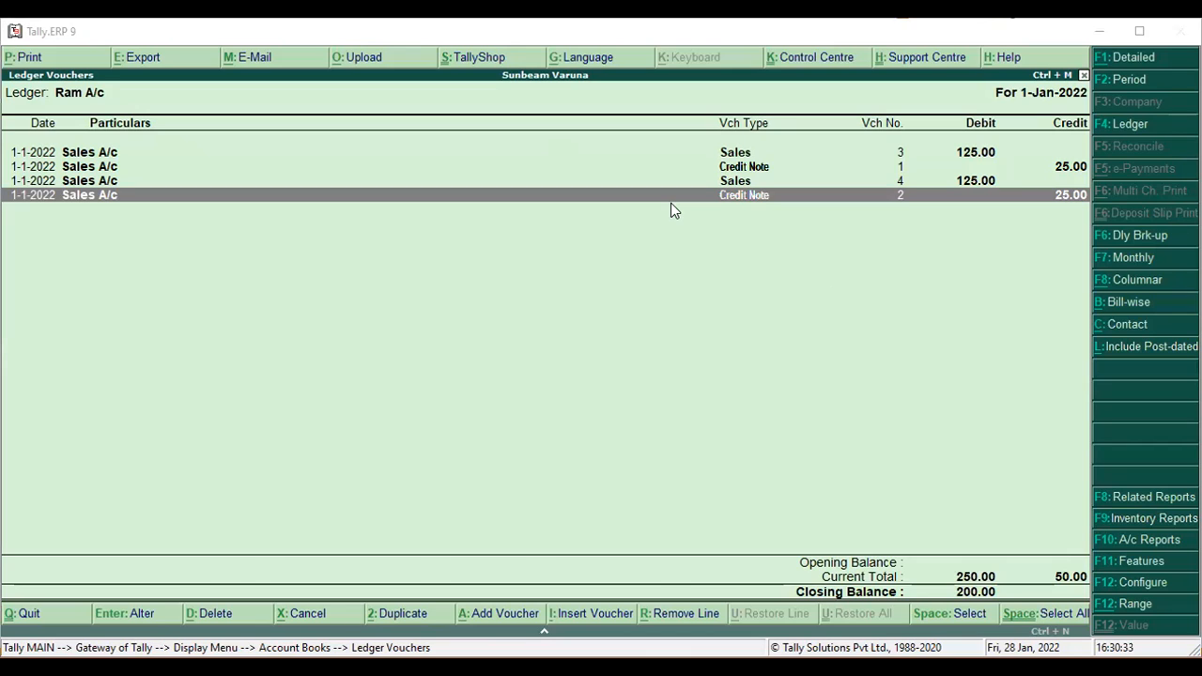
{"action": "key", "text": "Escape"}
{"action": "key", "text": "Escape"}
{"action": "key", "text": "Escape"}
{"action": "key", "text": "Escape"}
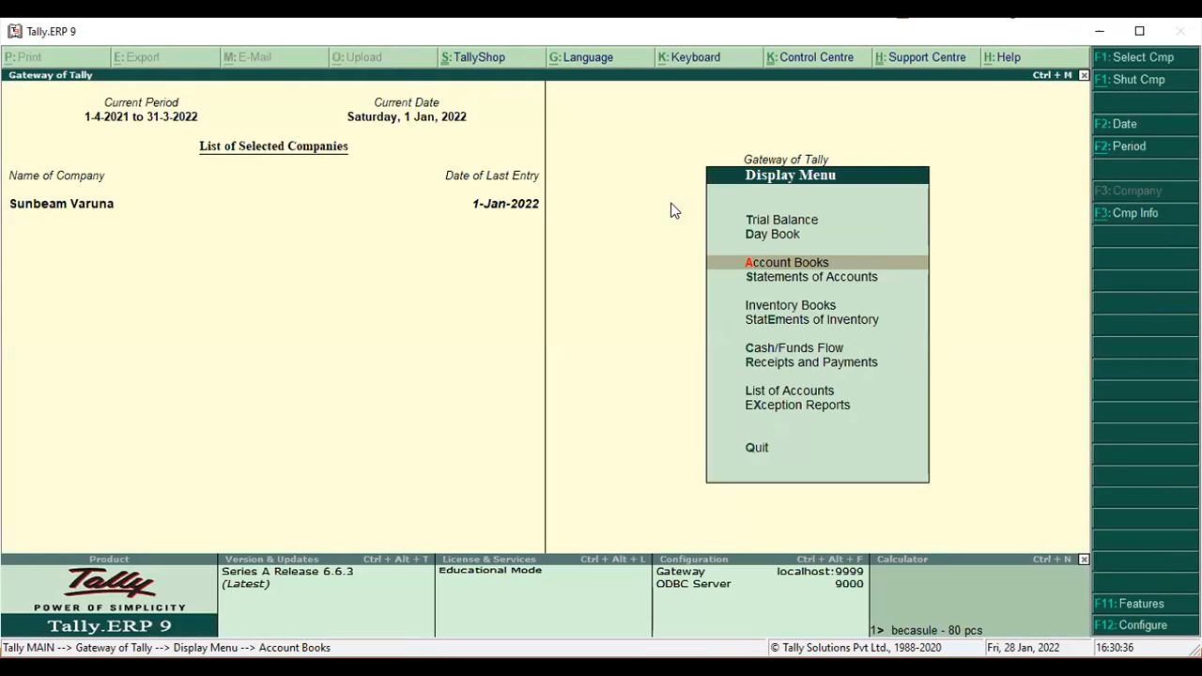
{"action": "key", "text": "Escape"}
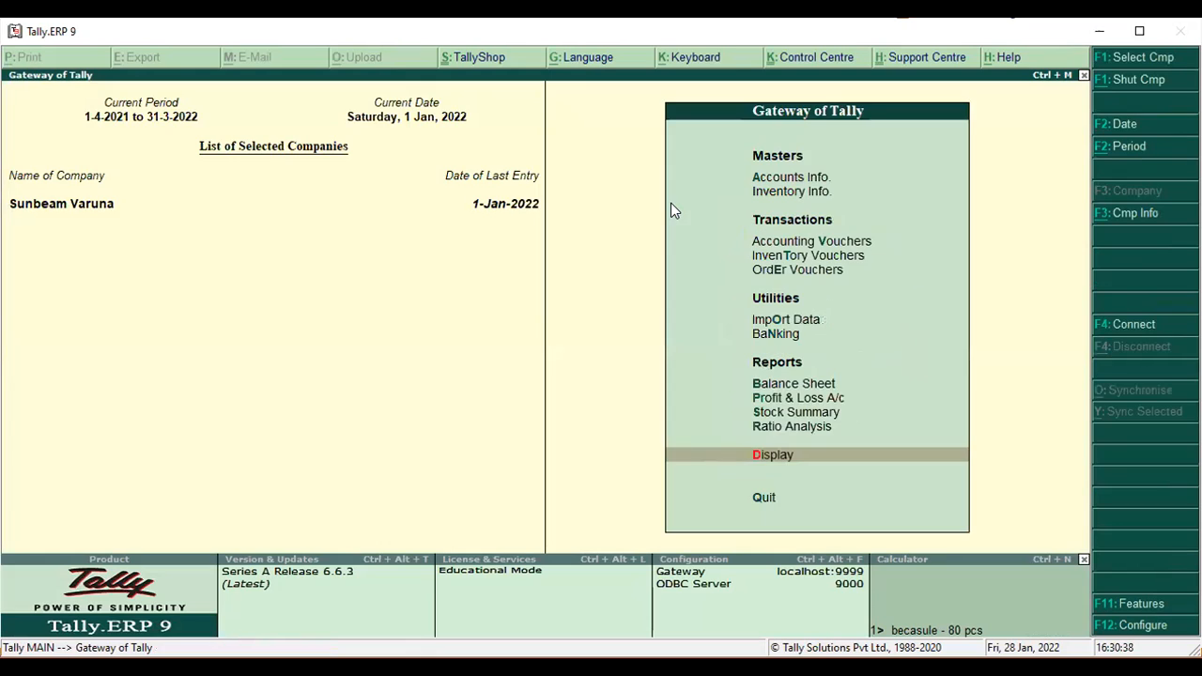
{"action": "key", "text": "Up"}
{"action": "key", "text": "Up"}
{"action": "key", "text": "Up"}
{"action": "key", "text": "Up"}
{"action": "key", "text": "Up"}
{"action": "key", "text": "Up"}
{"action": "key", "text": "Up"}
{"action": "key", "text": "Up"}
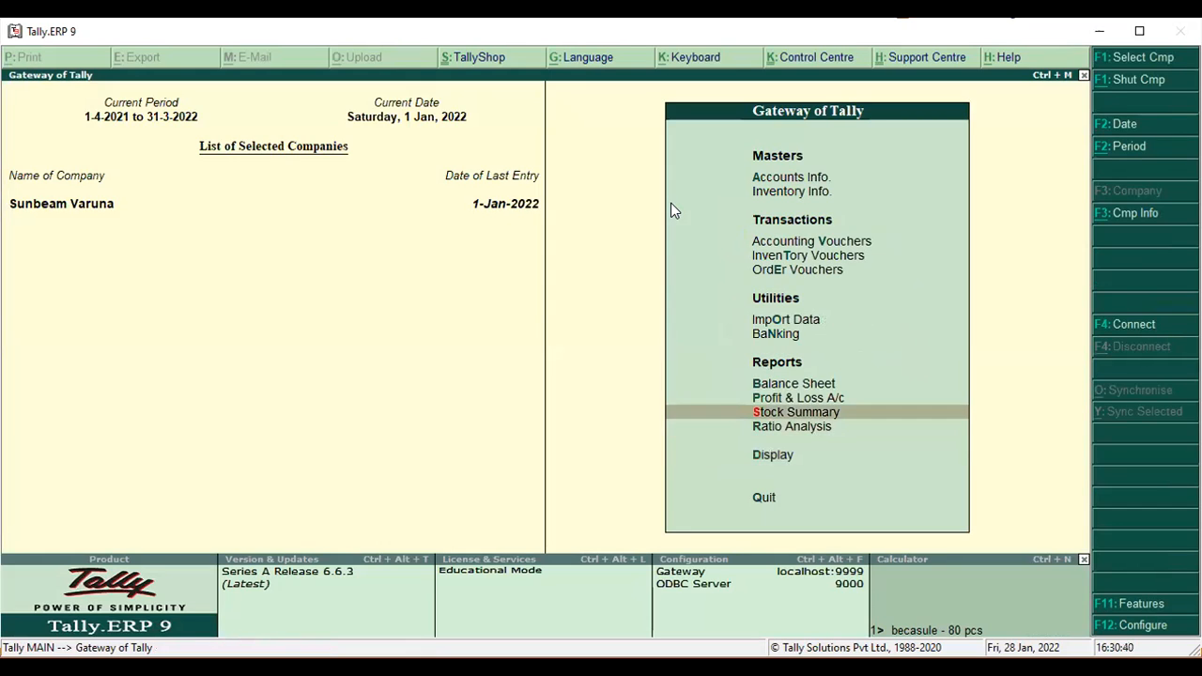
{"action": "key", "text": "Up"}
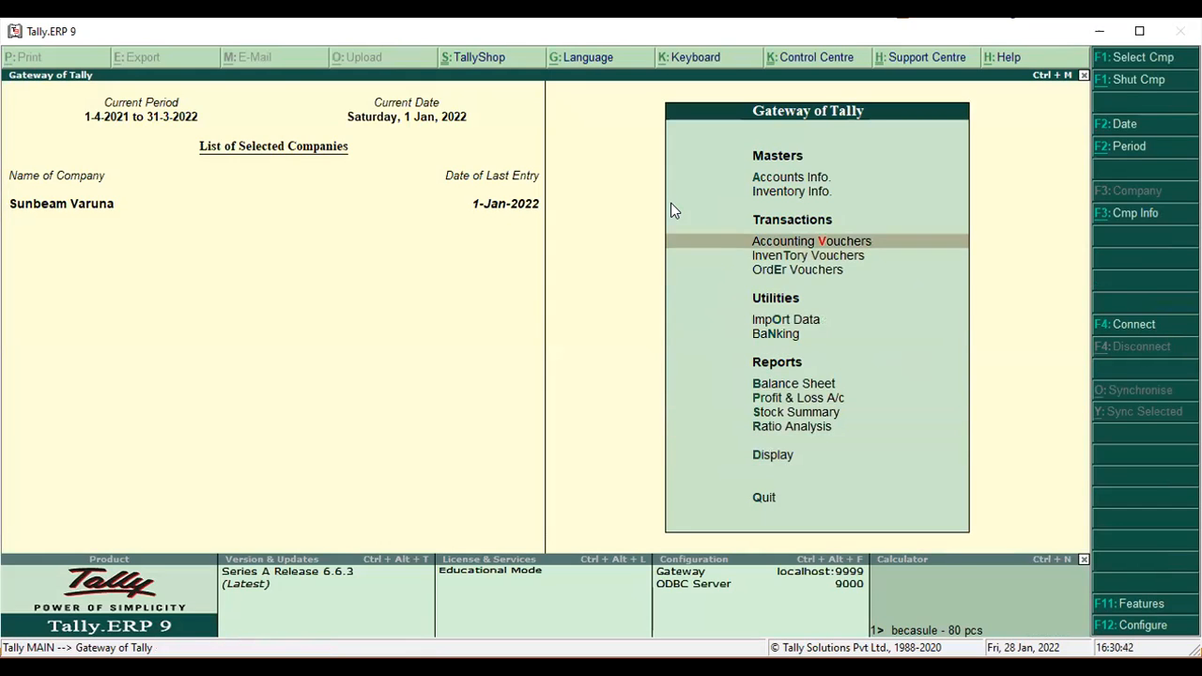
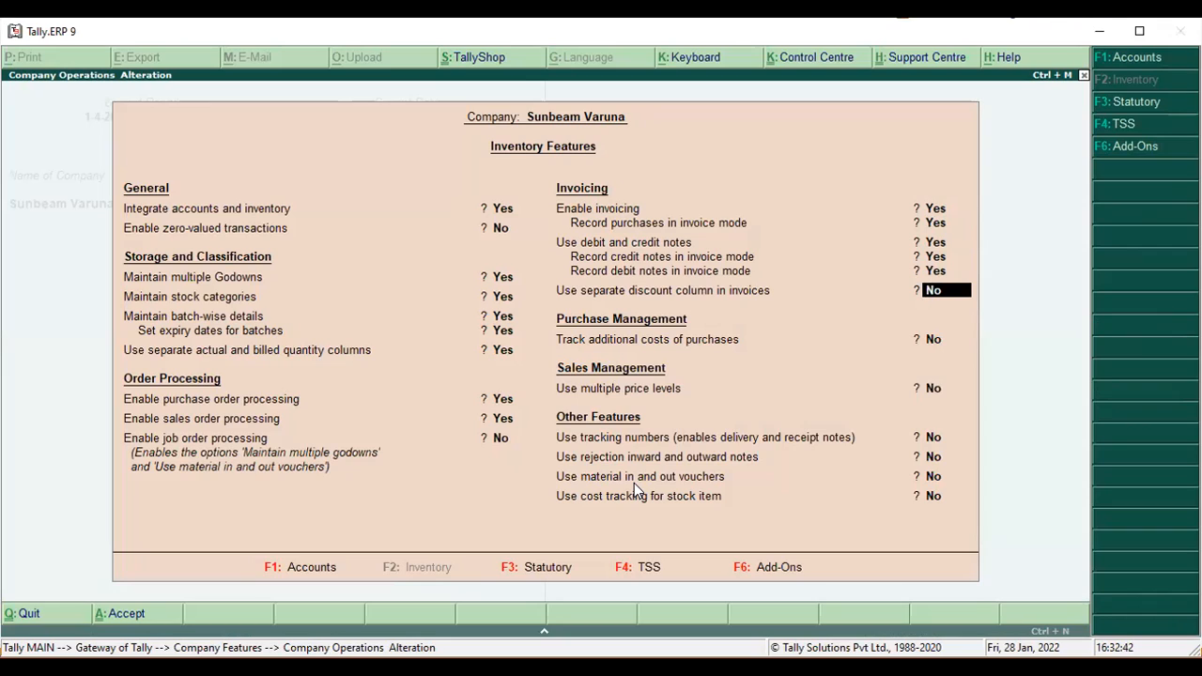
Enable the separate discount column in invoices in the inventory features, save the settings, and return to the Gateway of Tally
{"action": "type", "text": "y"}
{"action": "key", "text": "Return"}
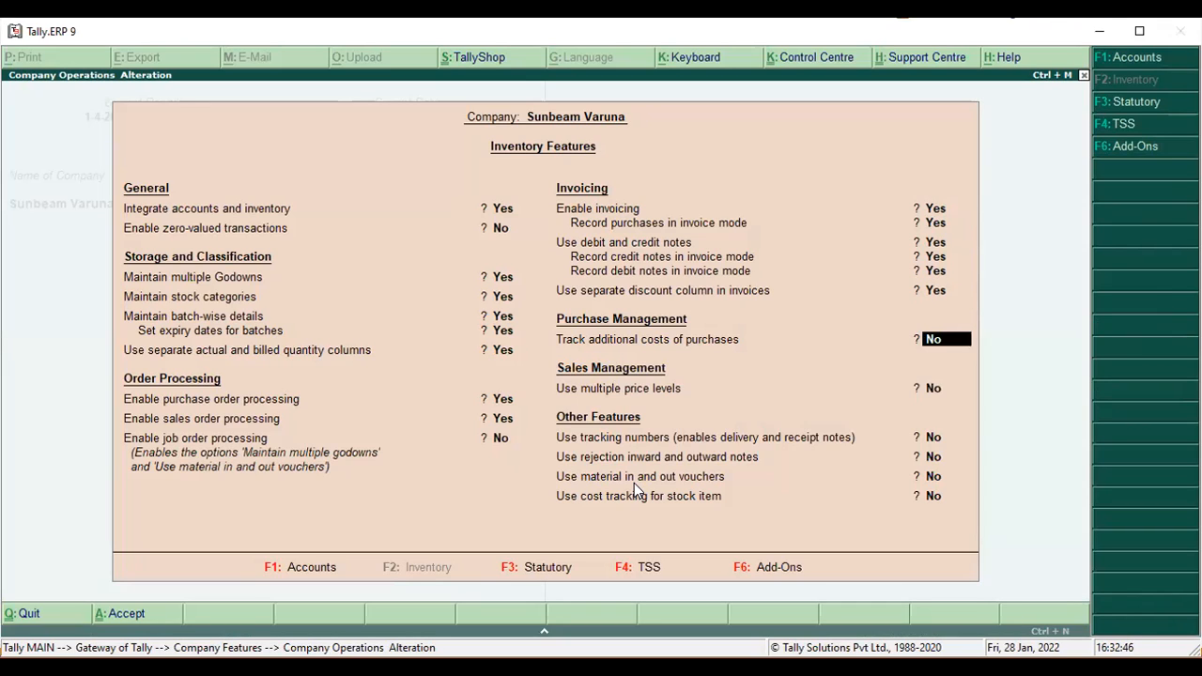
{"action": "key", "text": "Return"}
{"action": "key", "text": "Return"}
{"action": "key", "text": "Return"}
{"action": "key", "text": "Return"}
{"action": "key", "text": "Return"}
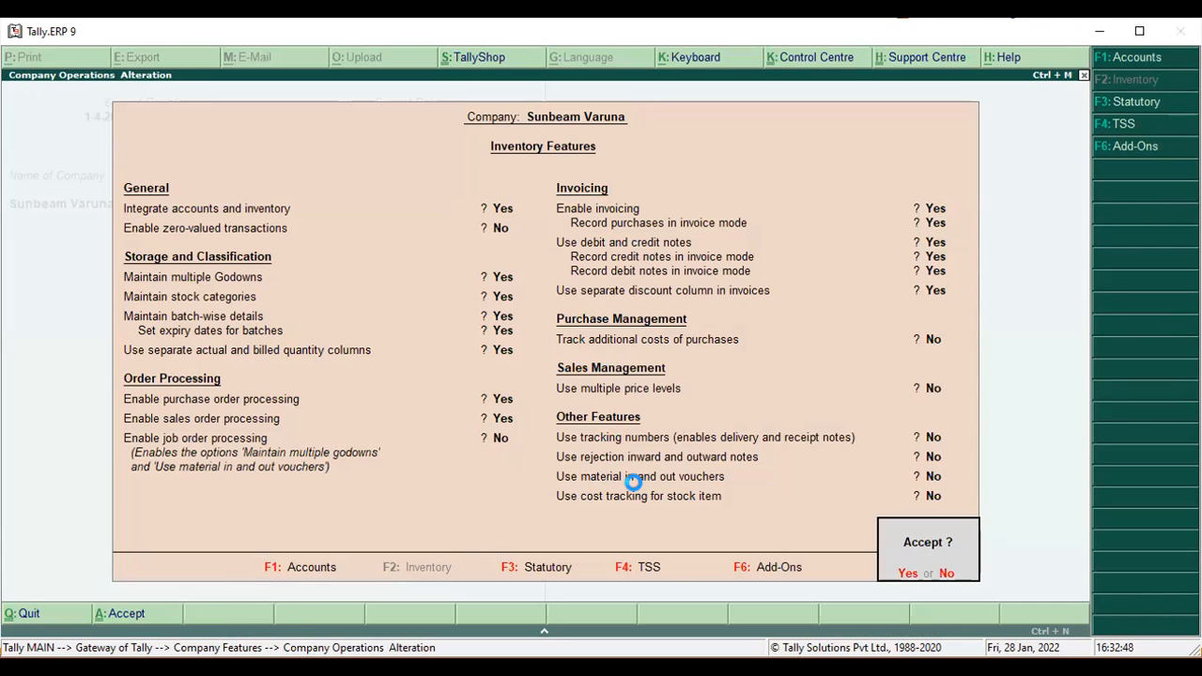
{"action": "key", "text": "Return"}
{"action": "key", "text": "Escape"}
{"action": "key", "text": "Escape"}
{"action": "key", "text": "Escape"}
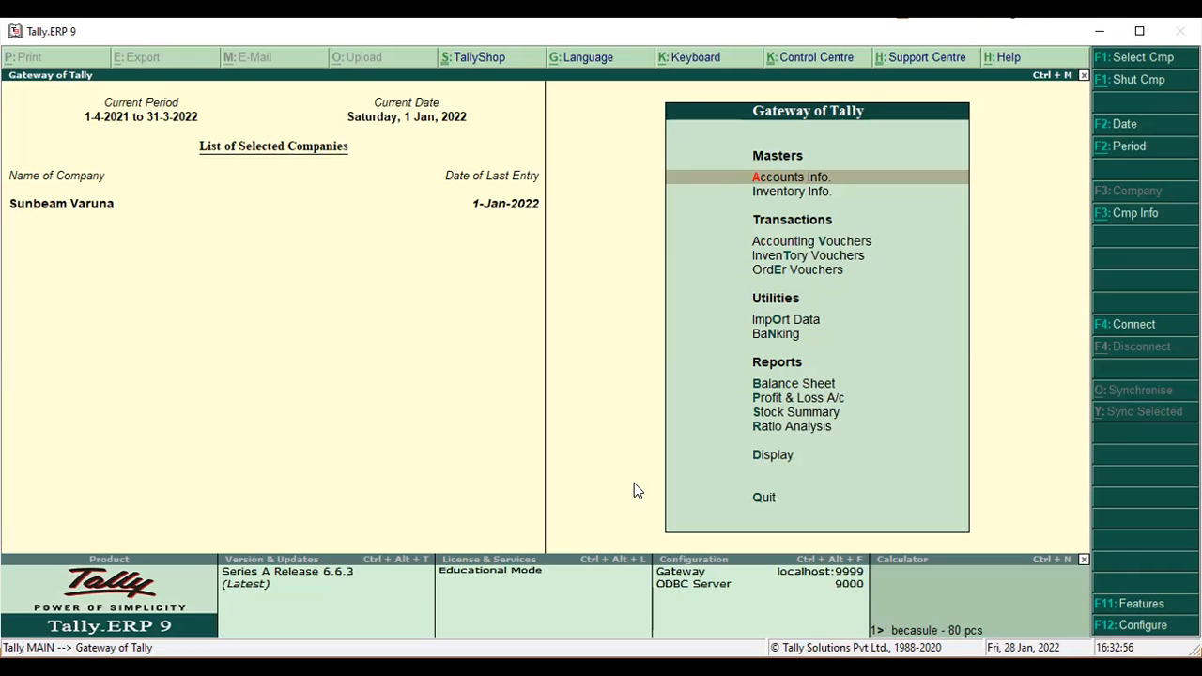
Start a sales voucher with reference number 004, Cash as party account and Sales A/c as sales ledger
{"action": "key", "text": "Down"}
{"action": "key", "text": "Down"}
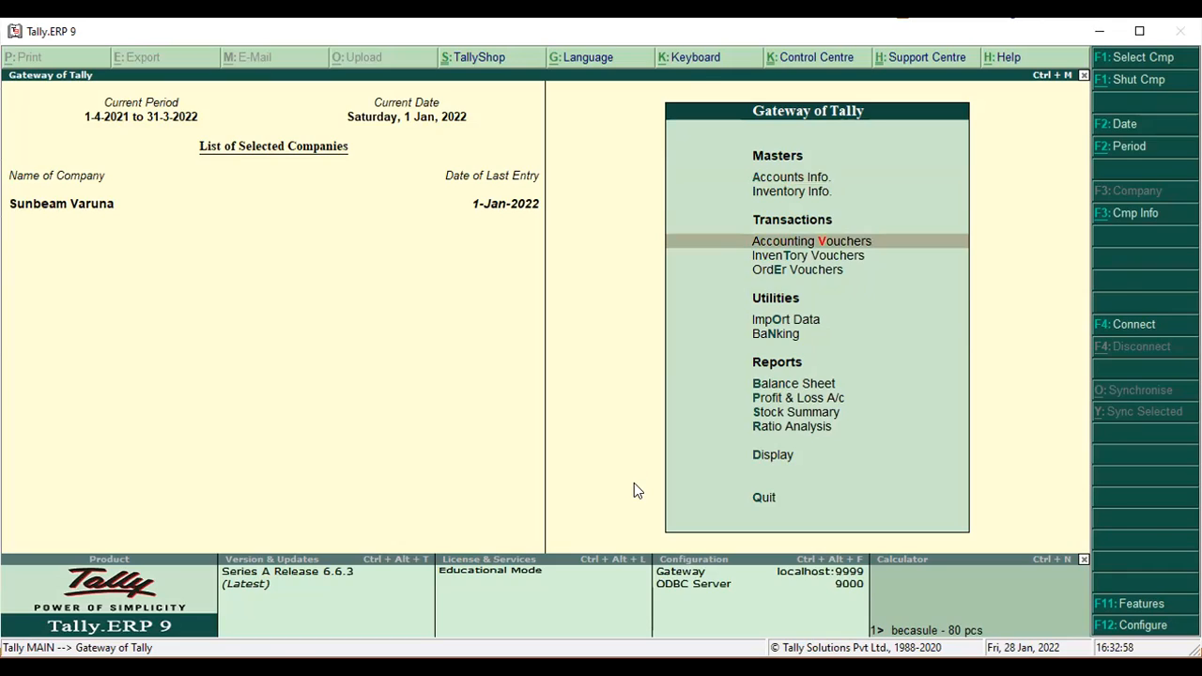
{"action": "key", "text": "Return"}
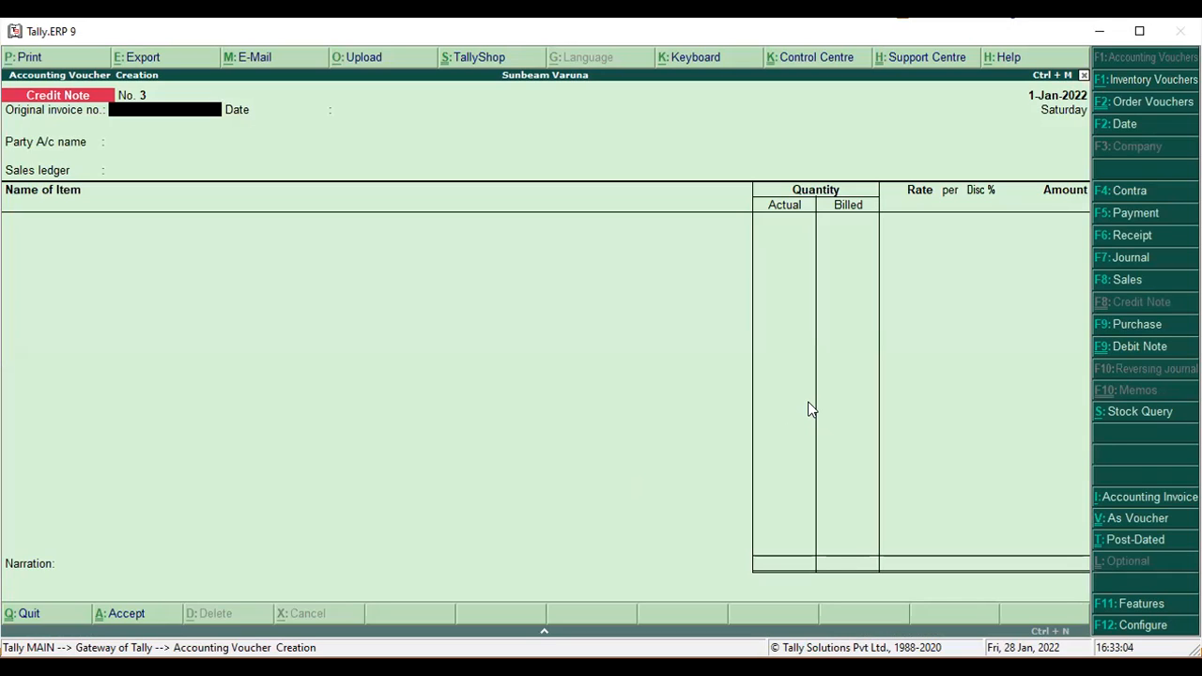
{"action": "key", "text": "F8"}
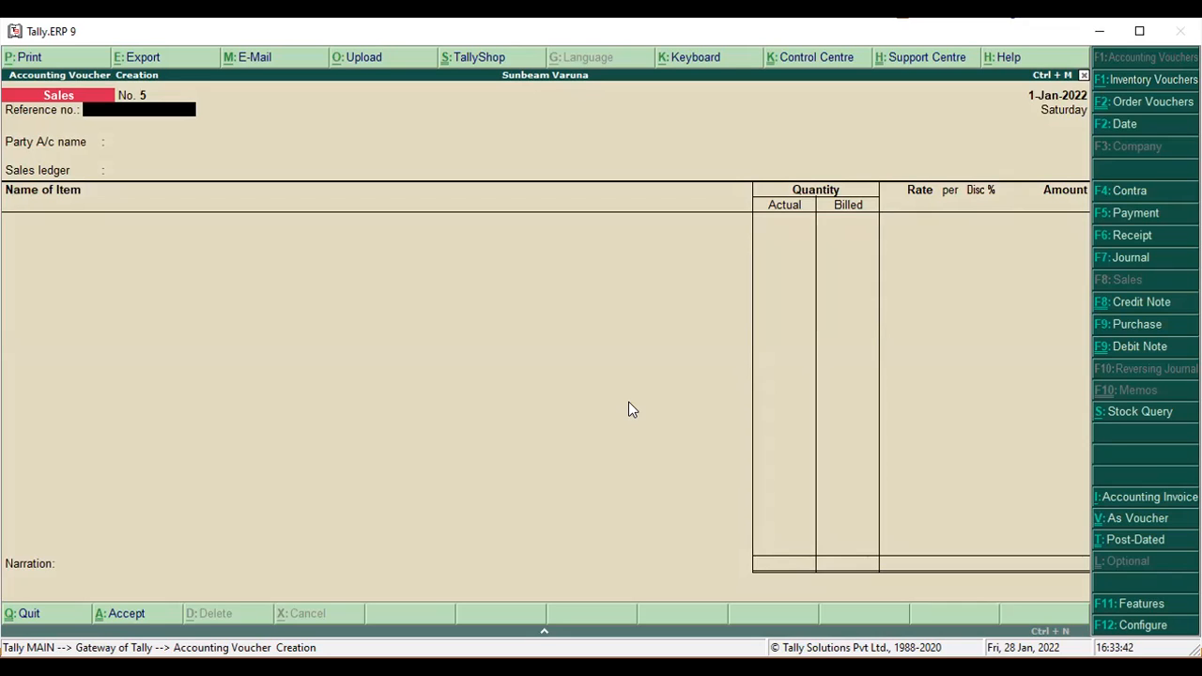
{"action": "type", "text": "004"}
{"action": "key", "text": "Return"}
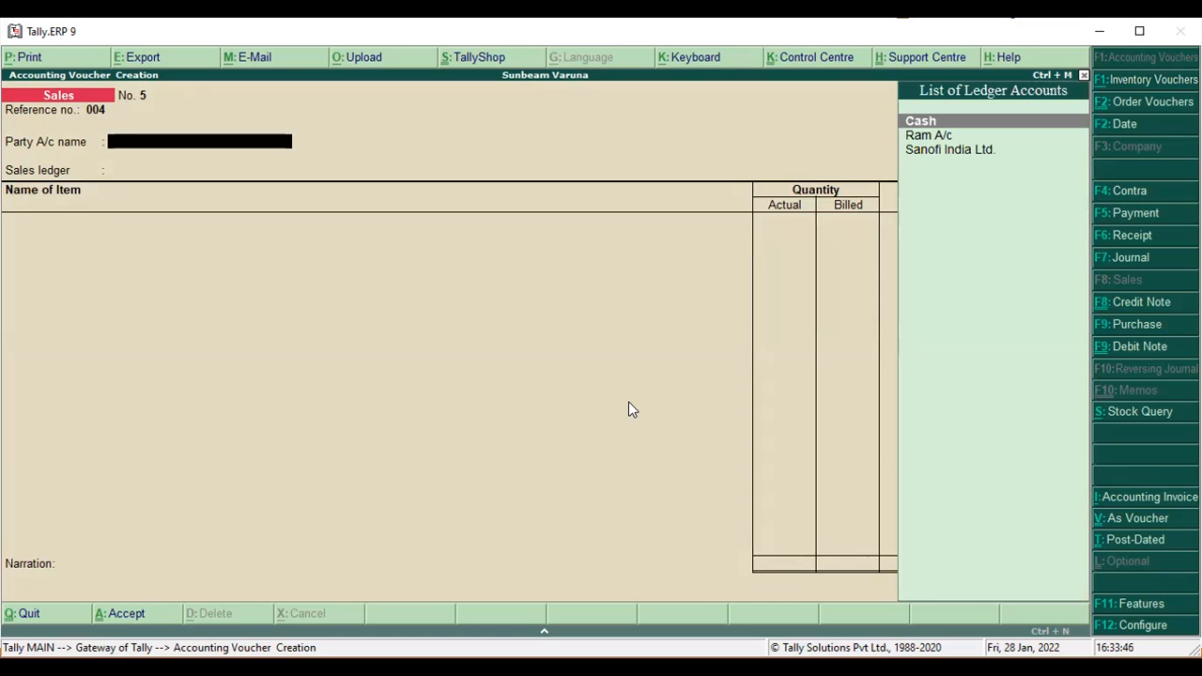
{"action": "key", "text": "Return"}
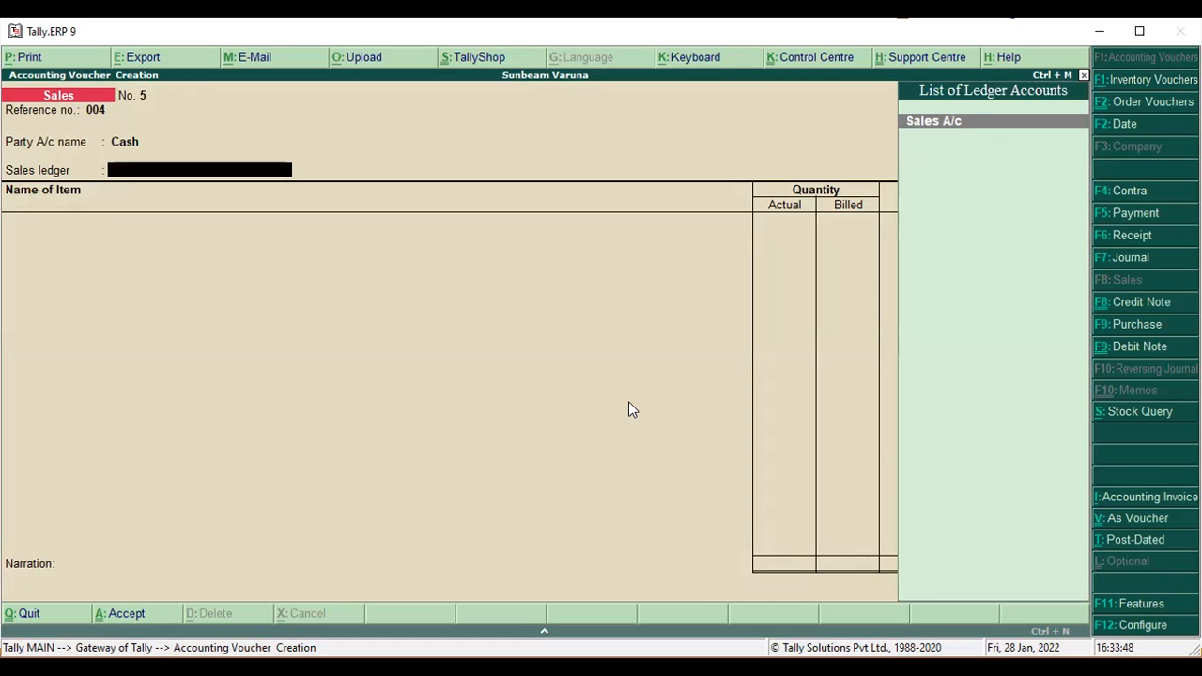
{"action": "key", "text": "Return"}
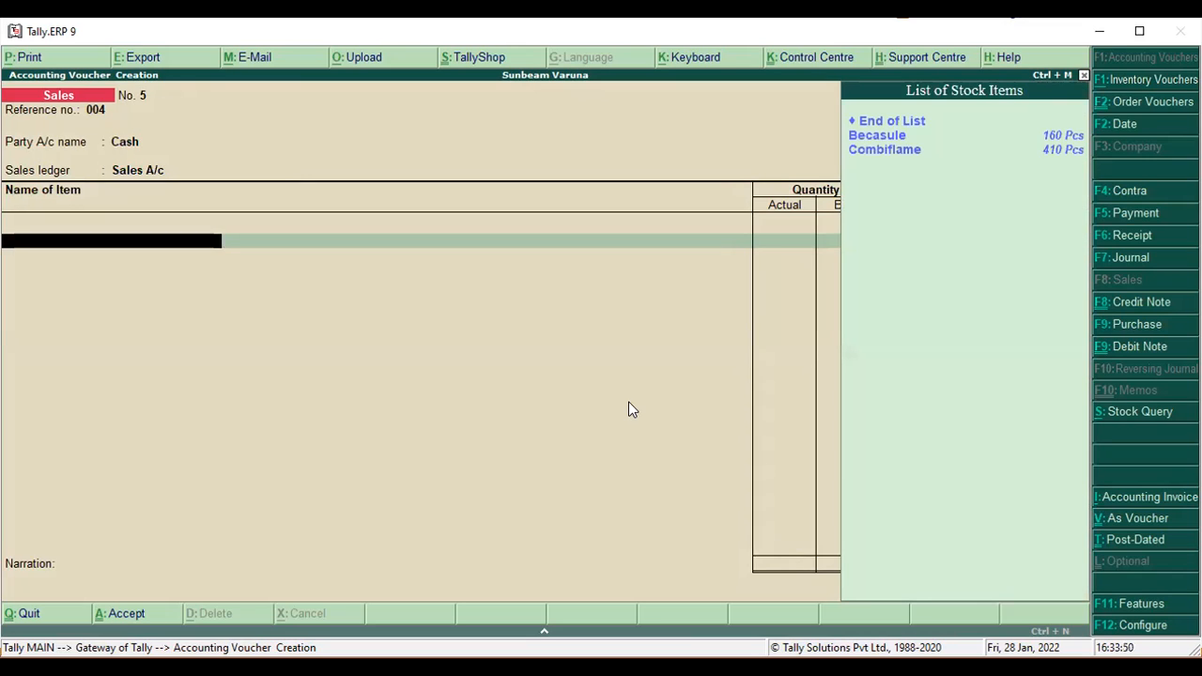
Add Combiflame to the sales voucher and mark its order number as Not Applicable
{"action": "type", "text": "c"}
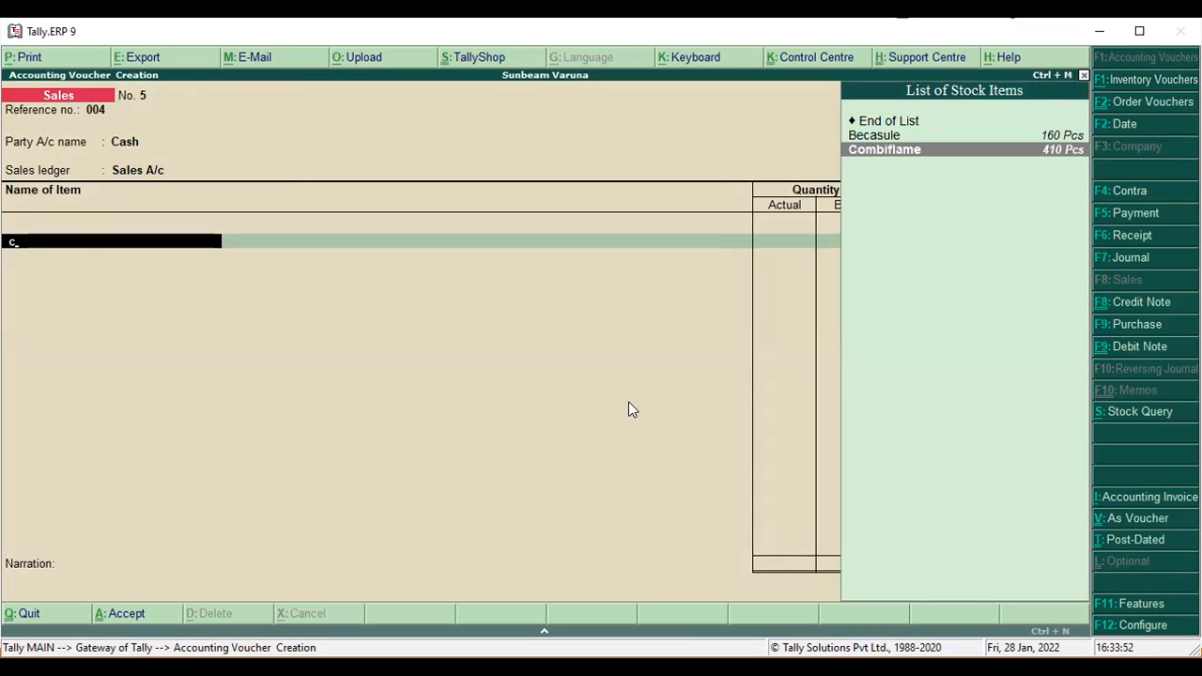
{"action": "key", "text": "Return"}
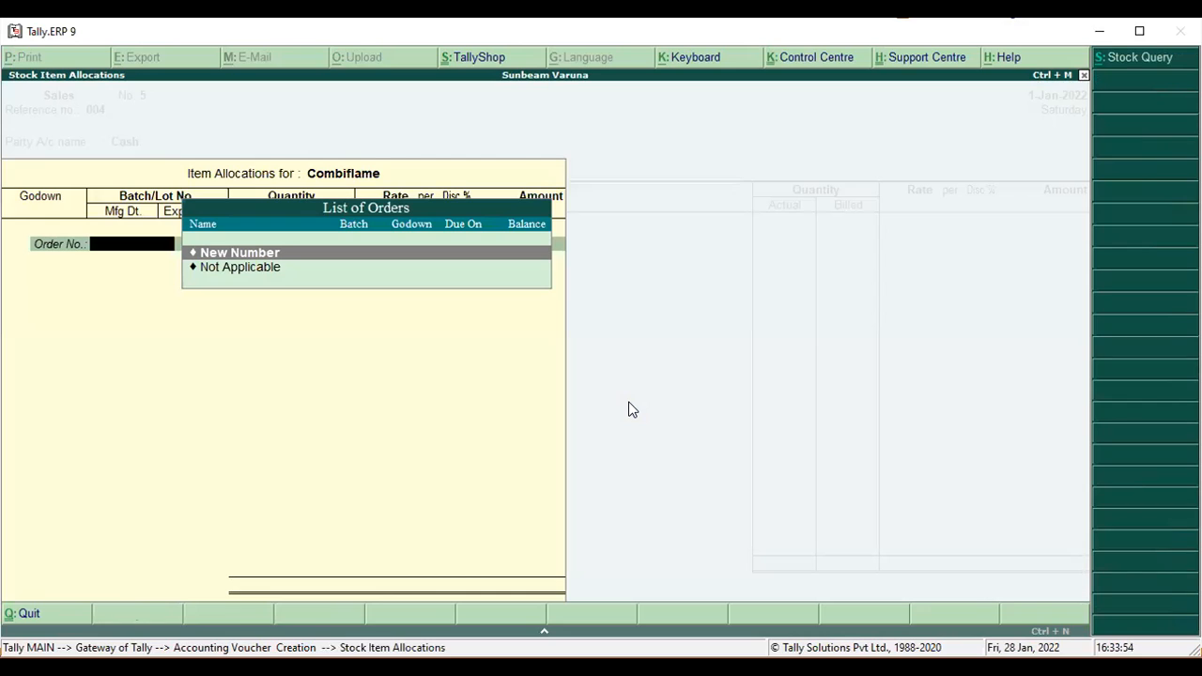
{"action": "key", "text": "Down"}
{"action": "key", "text": "Return"}
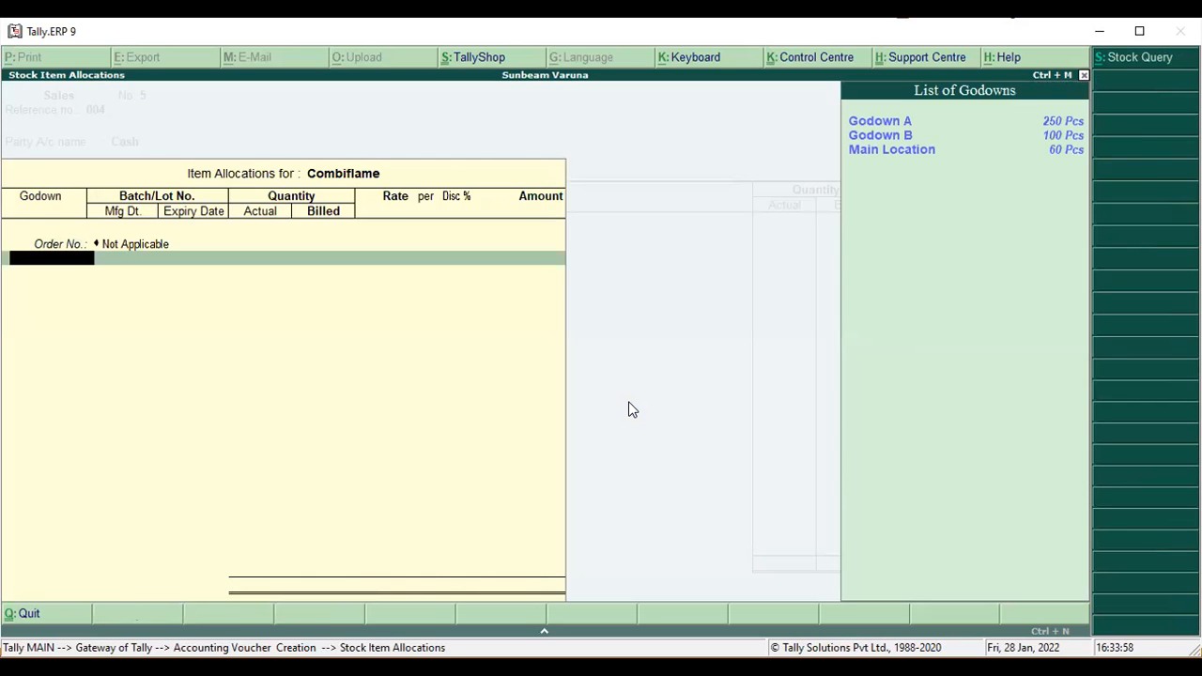
Allocate the sold Combiflame from Godown A, batch 11245N
{"action": "key", "text": "Return"}
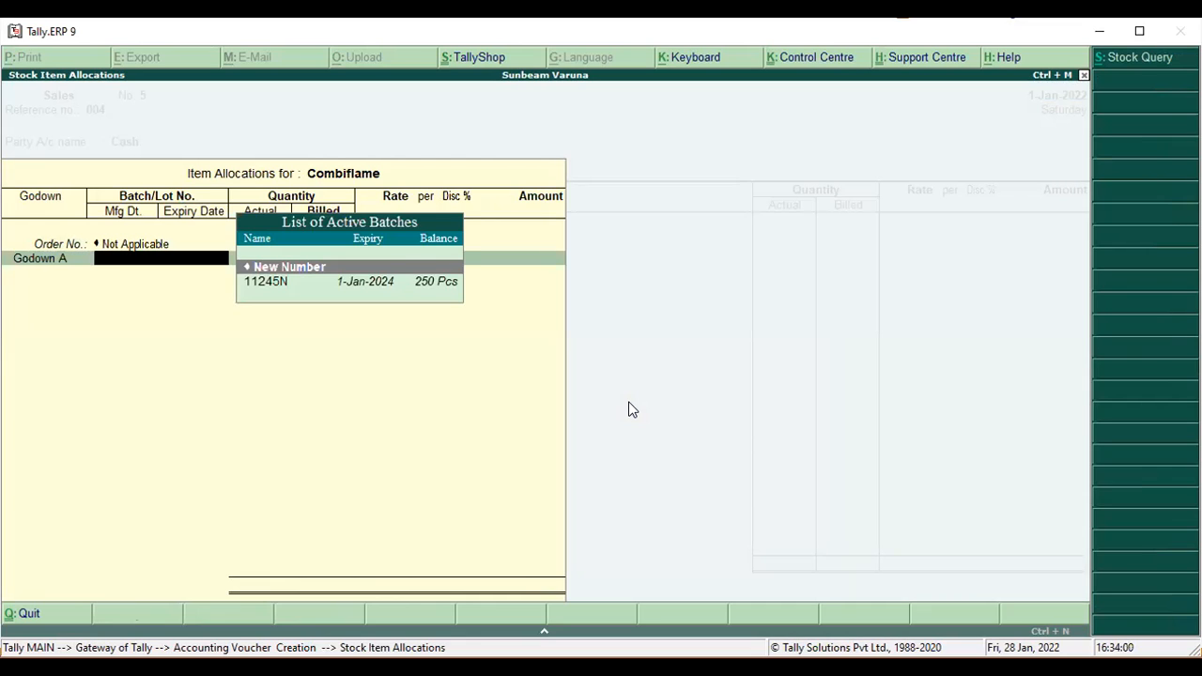
{"action": "key", "text": "Down"}
{"action": "key", "text": "Return"}
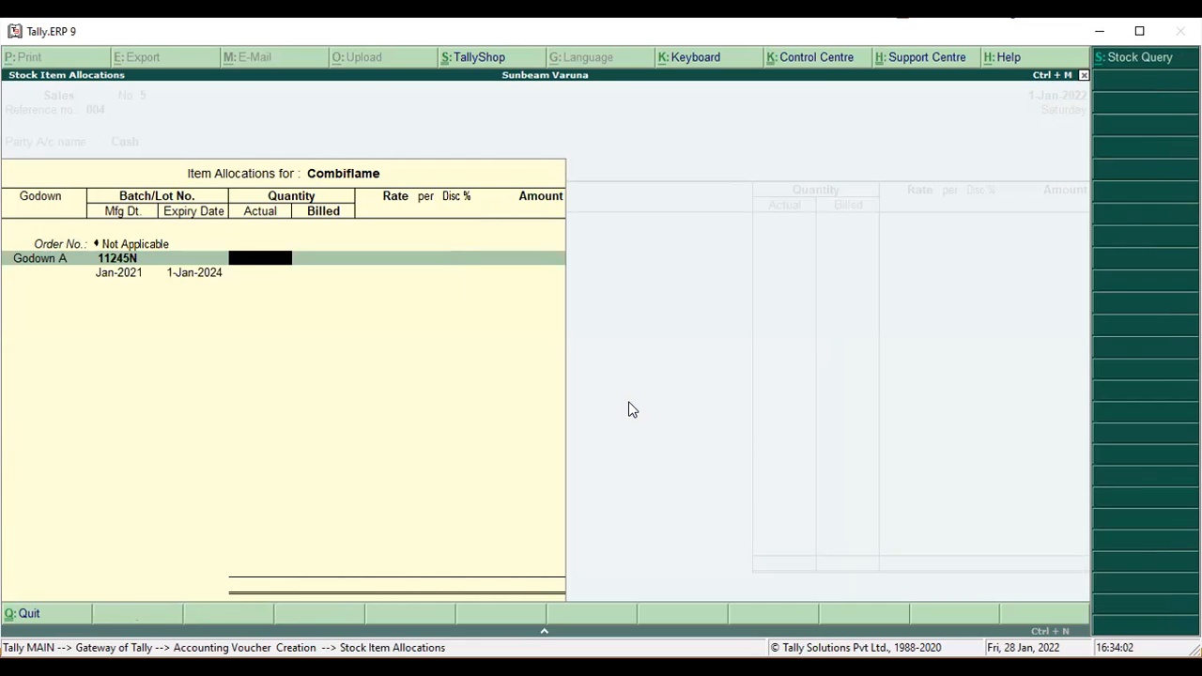
Enter 100 Pcs of Combiflame at a rate of 2.50 with a 10% discount
{"action": "type", "text": "100"}
{"action": "key", "text": "Return"}
{"action": "key", "text": "Return"}
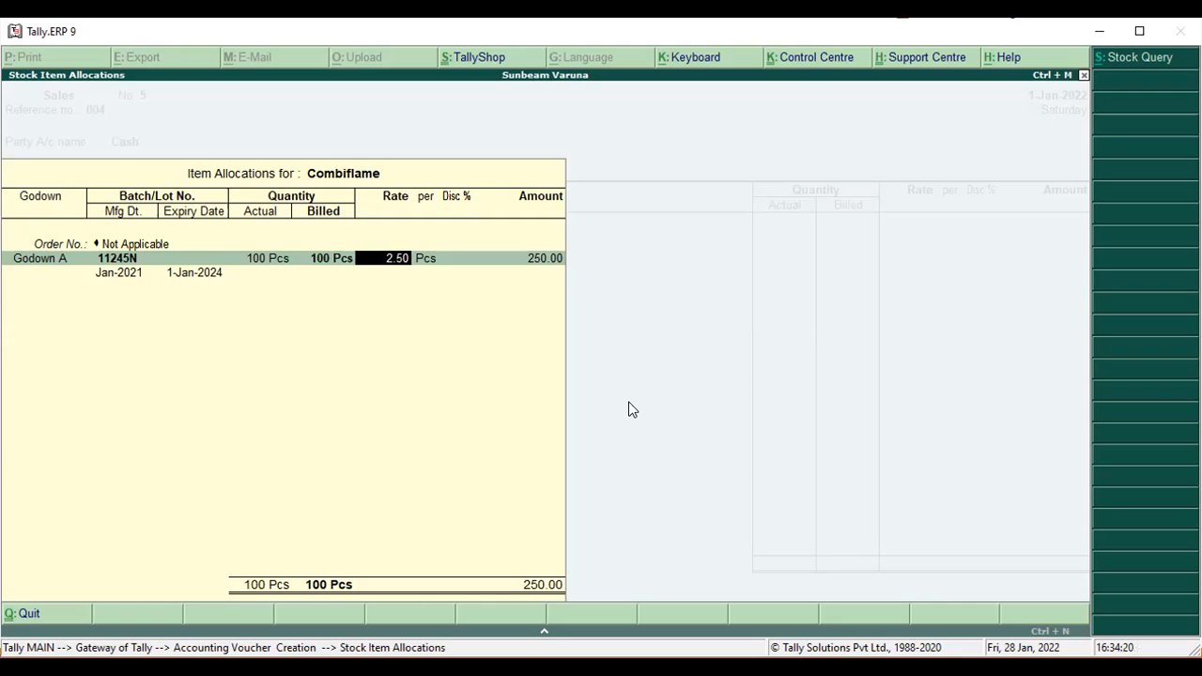
{"action": "key", "text": "Return"}
{"action": "key", "text": "Return"}
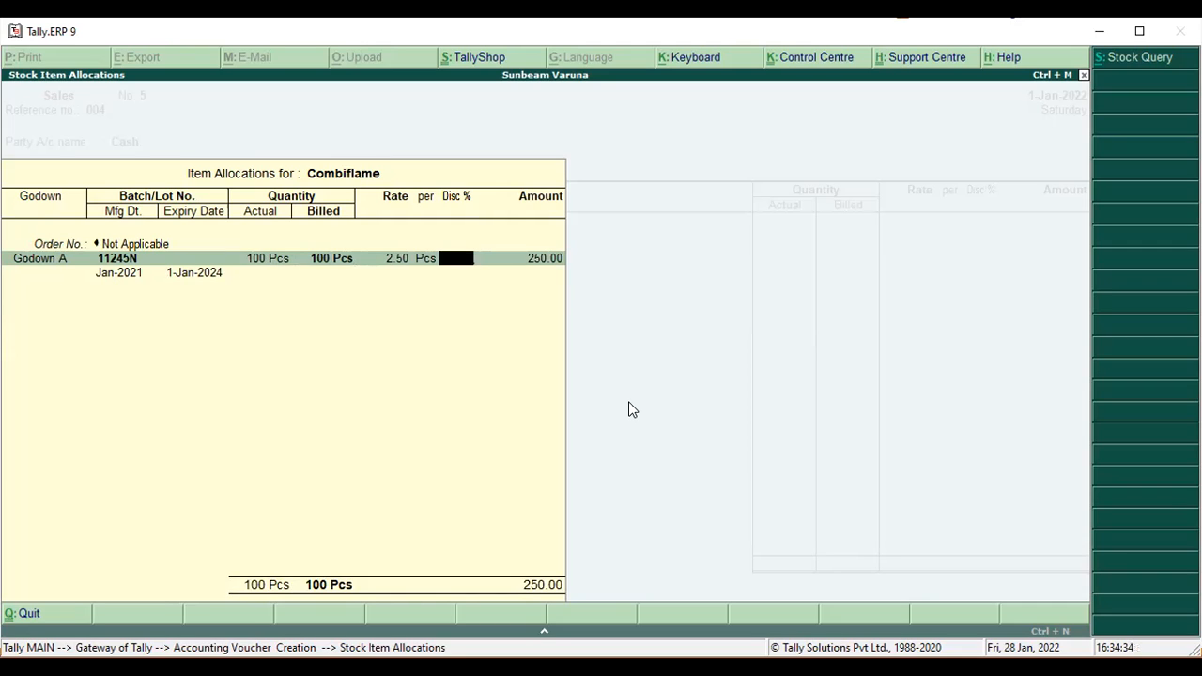
{"action": "type", "text": "10"}
{"action": "key", "text": "Return"}
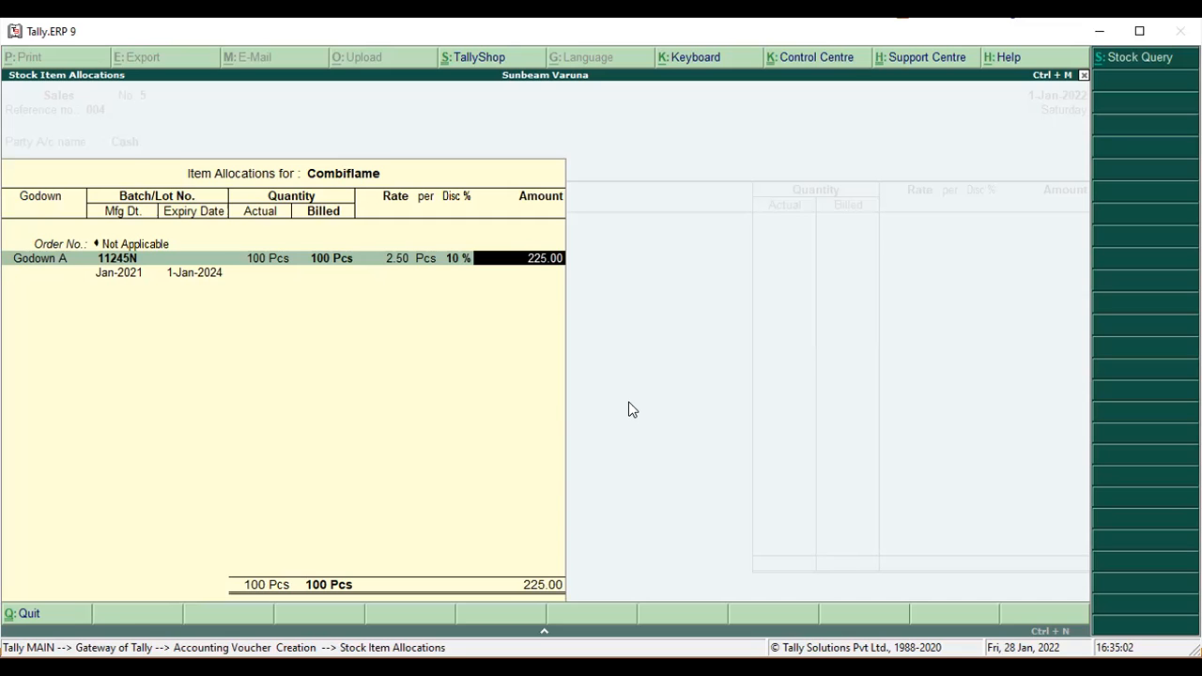
Check the discounted amount in the built-in calculator by computing 250*10% and 250-25
{"action": "key", "text": "ctrl+n"}
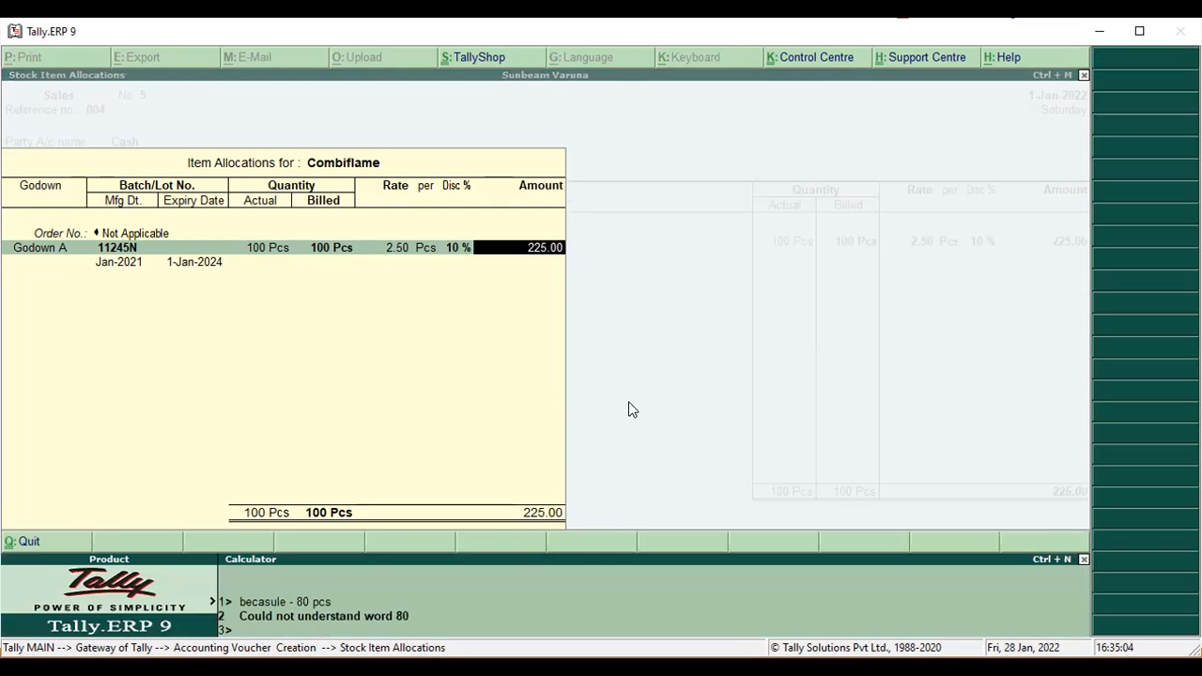
{"action": "type", "text": "250*10%"}
{"action": "key", "text": "Return"}
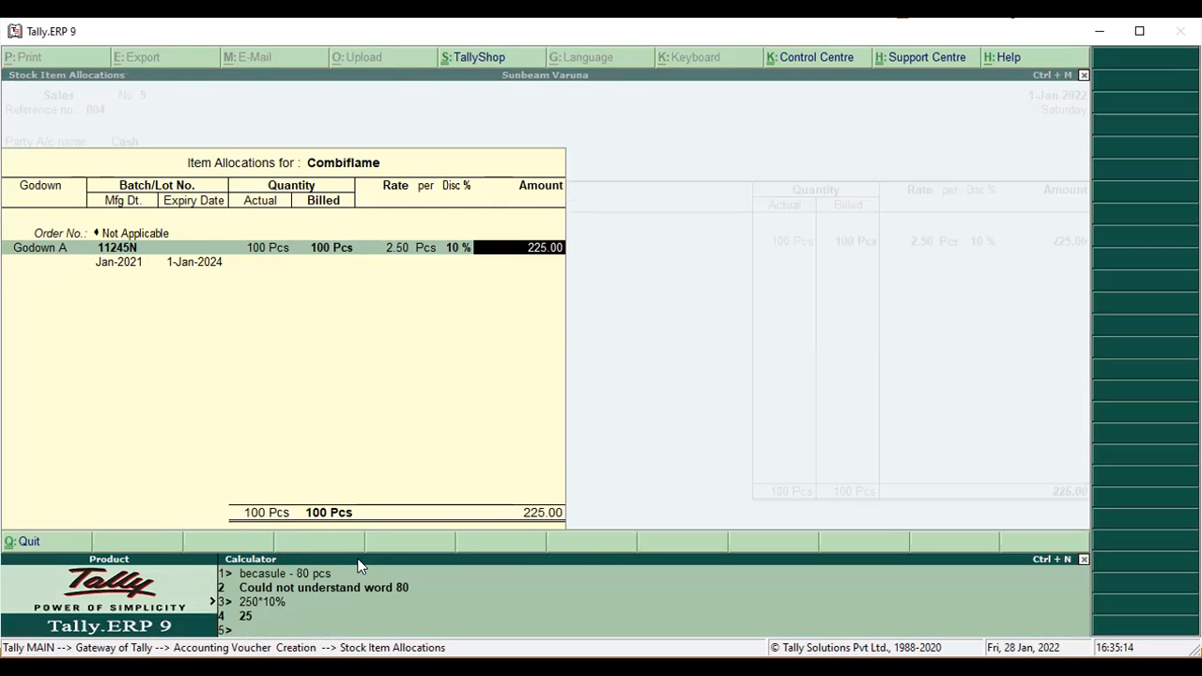
{"action": "type", "text": "250-25"}
{"action": "key", "text": "Return"}
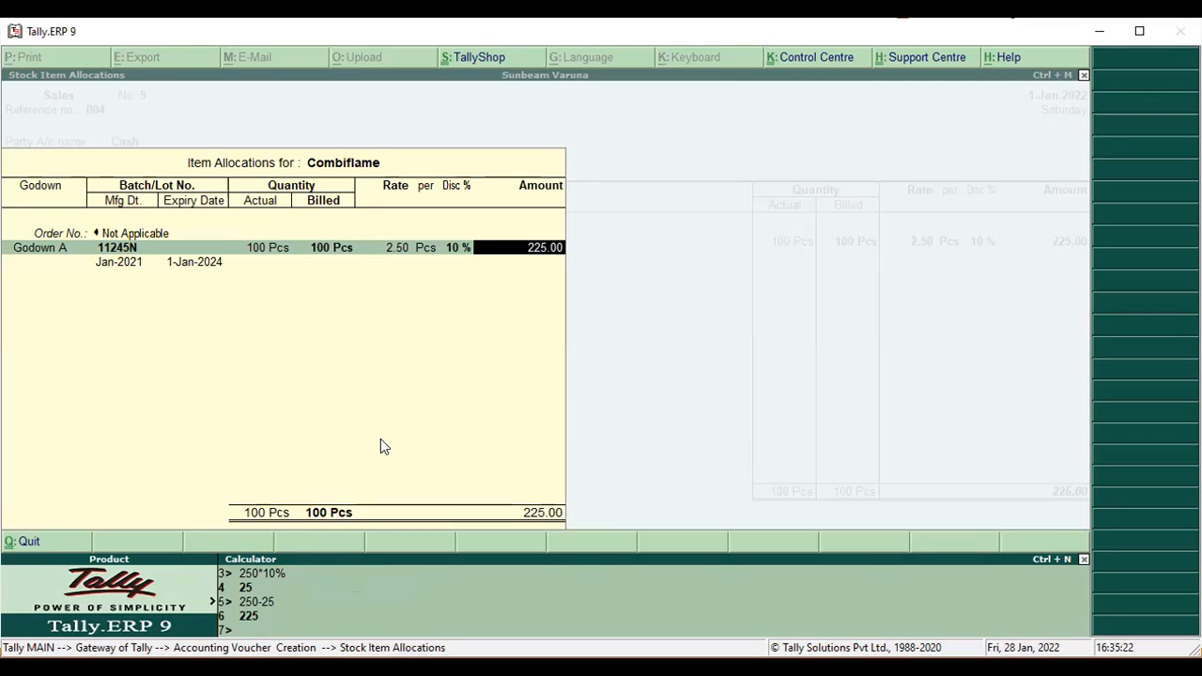
Return to the Combiflame item allocation and accept it with its existing batch dates
{"action": "key", "text": "ctrl+m"}
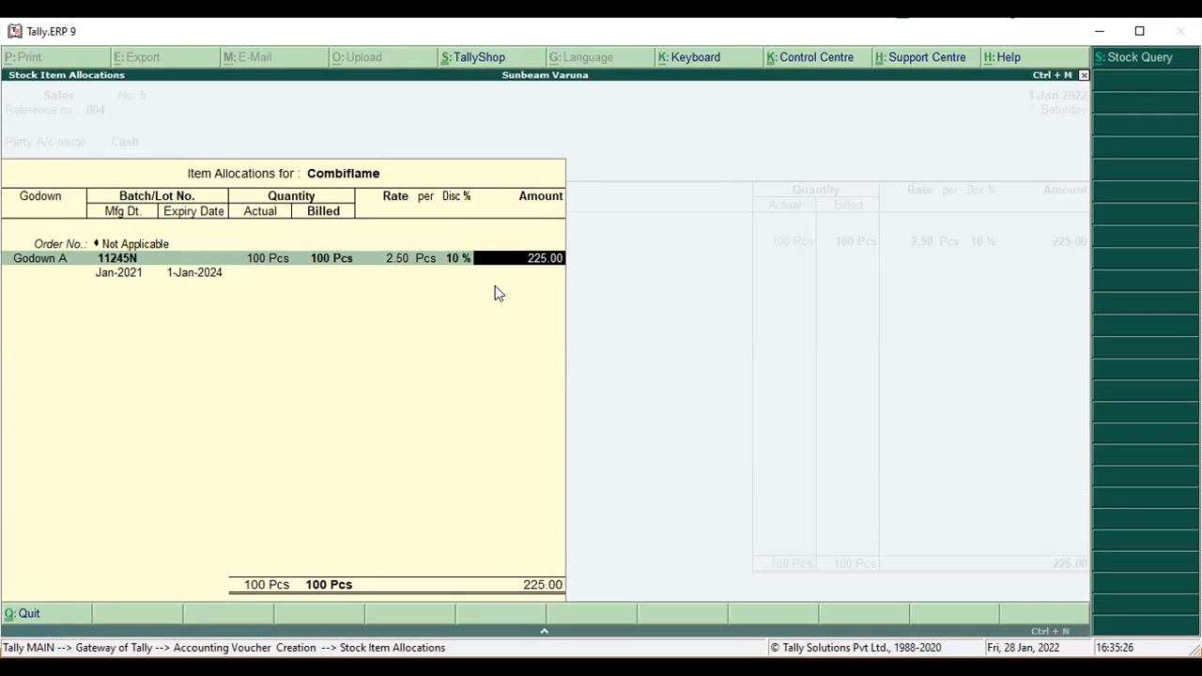
{"action": "key", "text": "Return"}
{"action": "key", "text": "Return"}
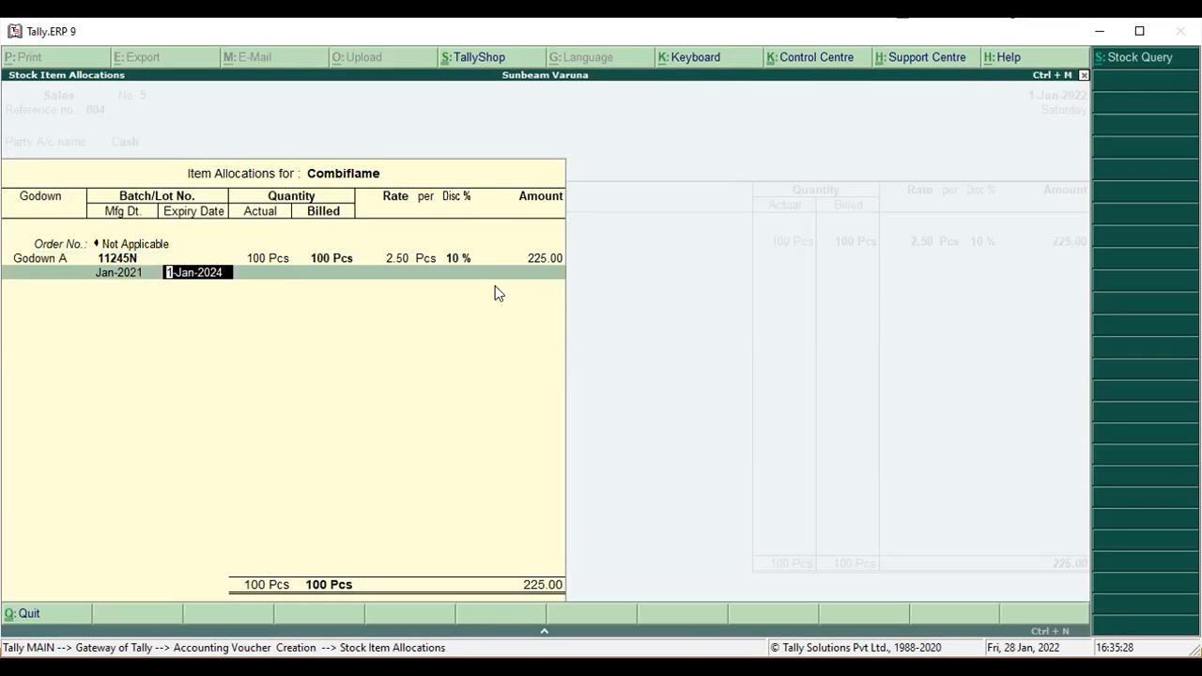
{"action": "key", "text": "Return"}
{"action": "key", "text": "Return"}
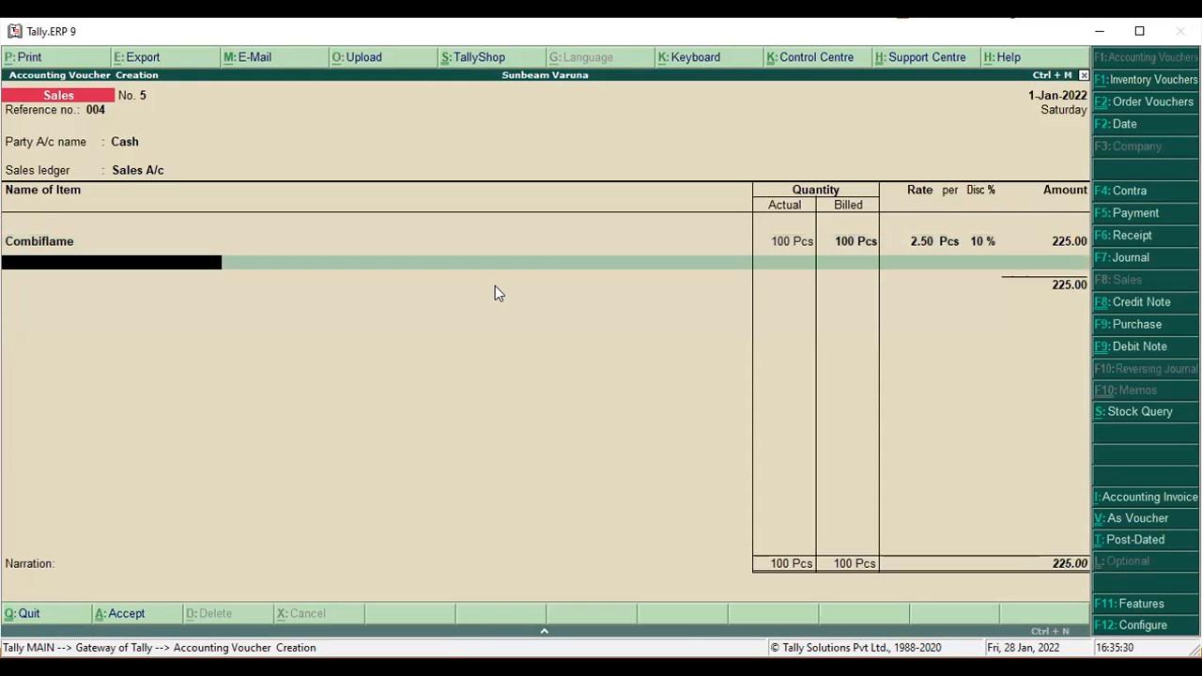
End the item list and save the cash sales voucher without a narration
{"action": "key", "text": "Return"}
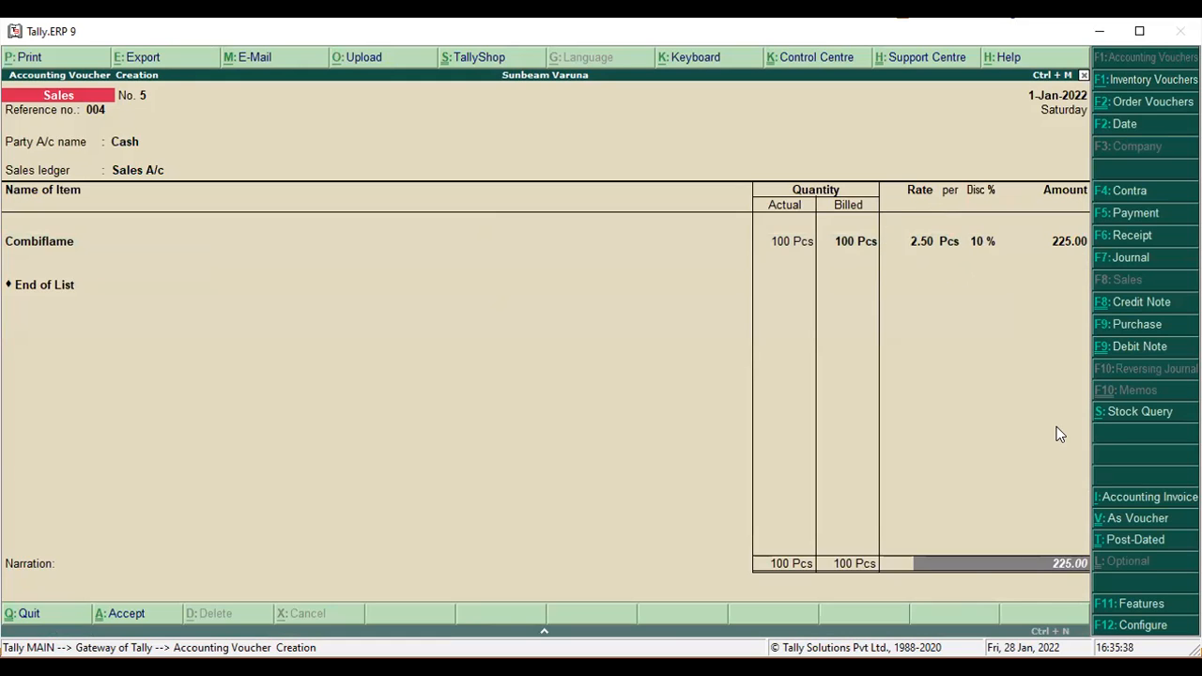
{"action": "key", "text": "Return"}
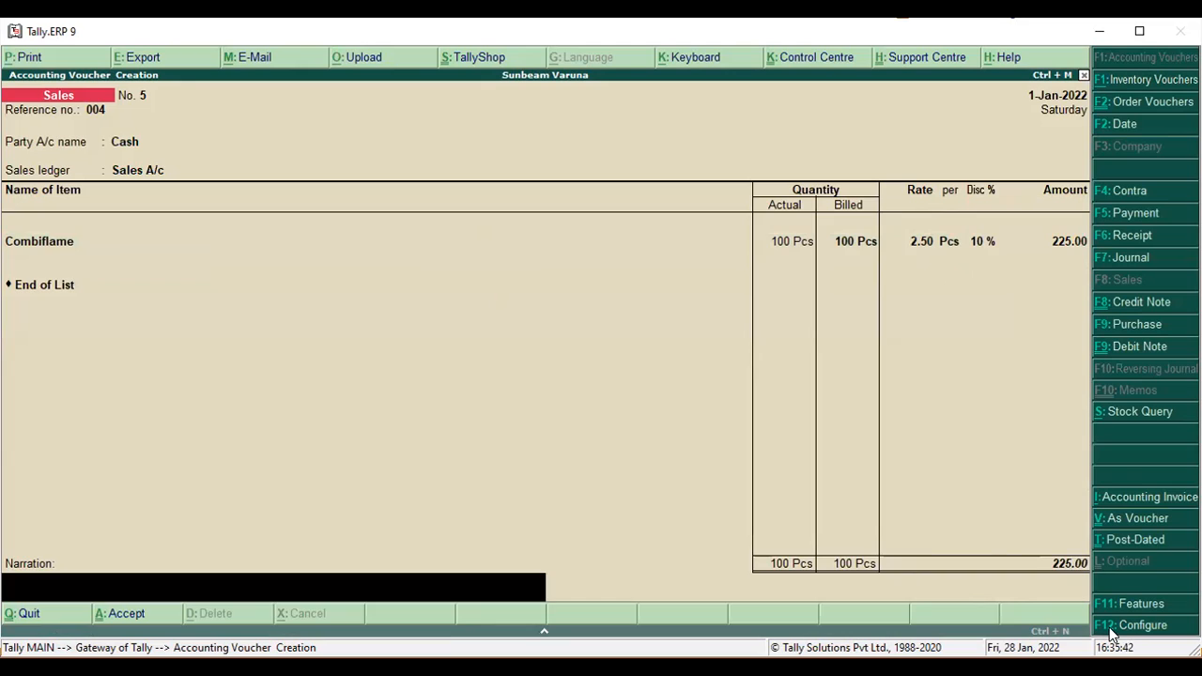
{"action": "key", "text": "Return"}
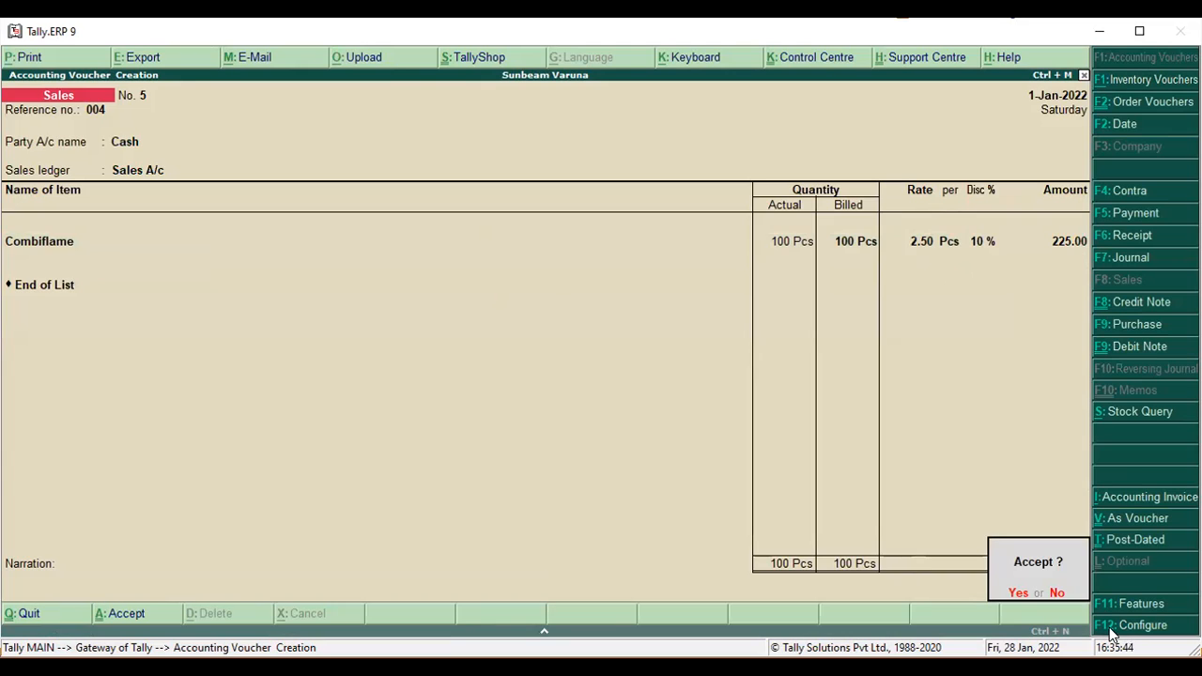
{"action": "key", "text": "Return"}
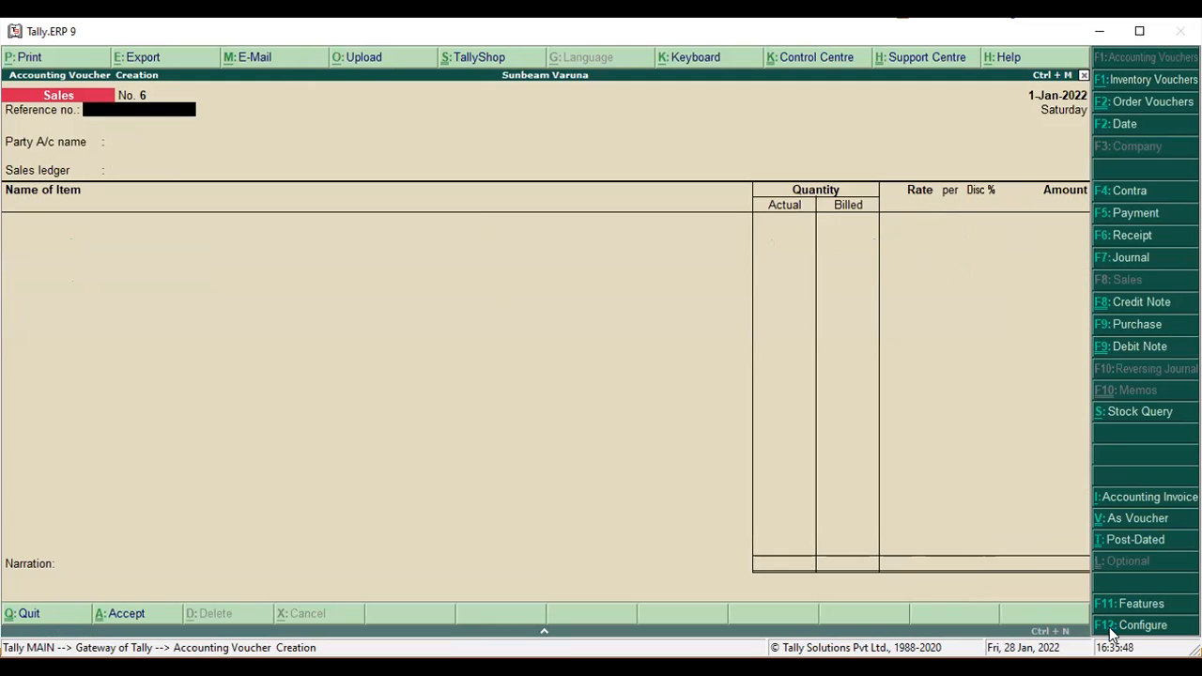
{"action": "key", "text": "Page_Up"}
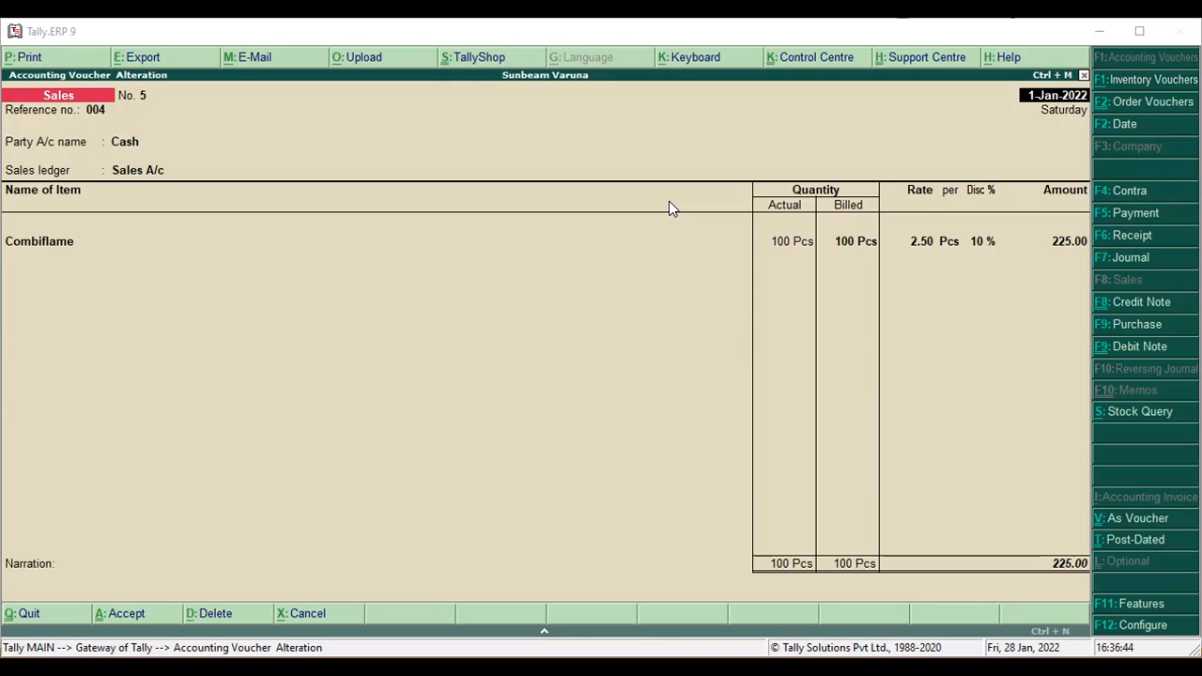
{"action": "left_click", "coordinate": [372, 317]}
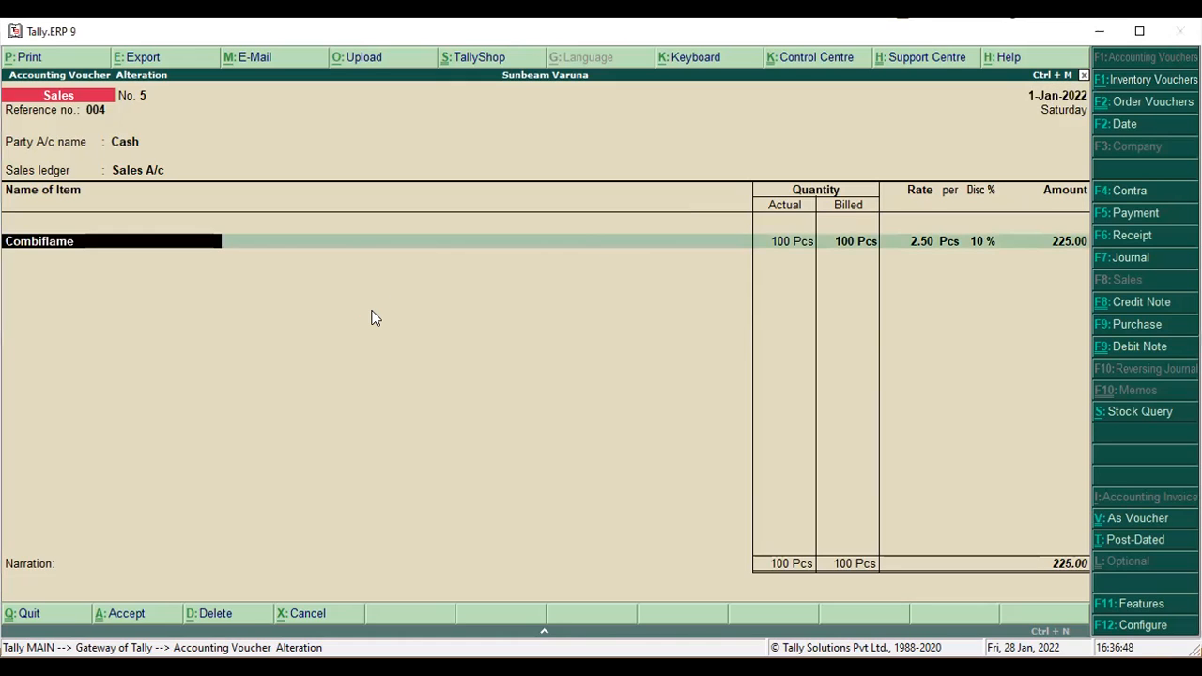
{"action": "key", "text": "F9"}
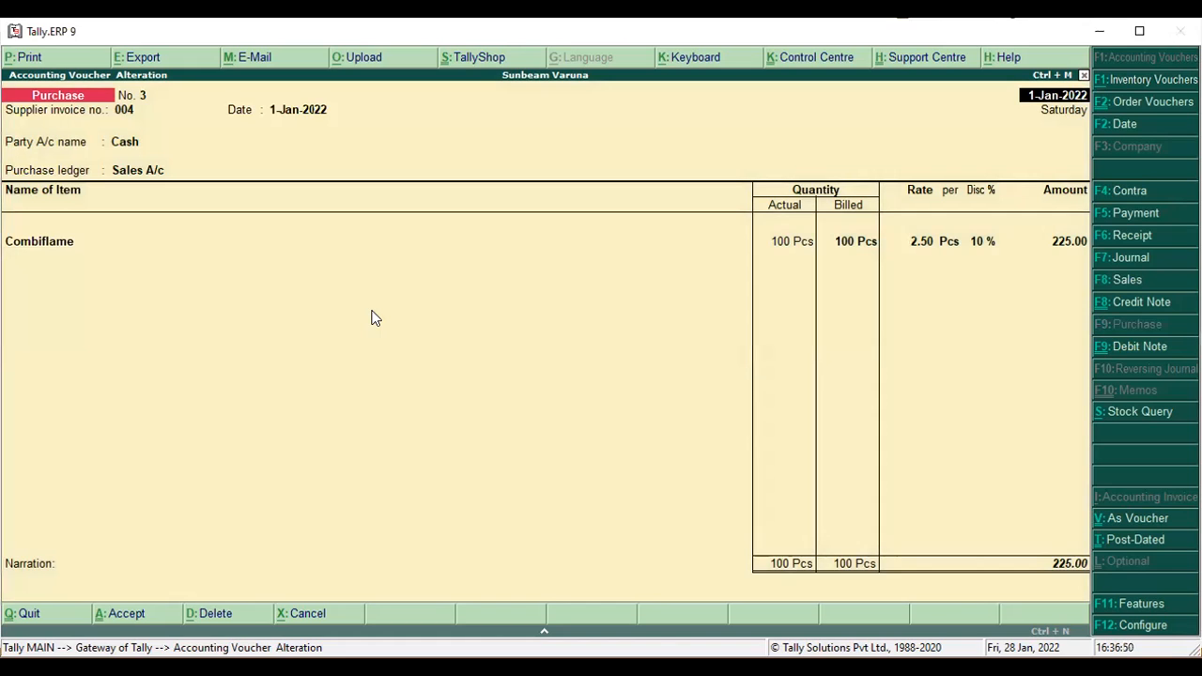
{"action": "key", "text": "Escape"}
{"action": "key", "text": "Escape"}
{"action": "key", "text": "Return"}
{"action": "key", "text": "Escape"}
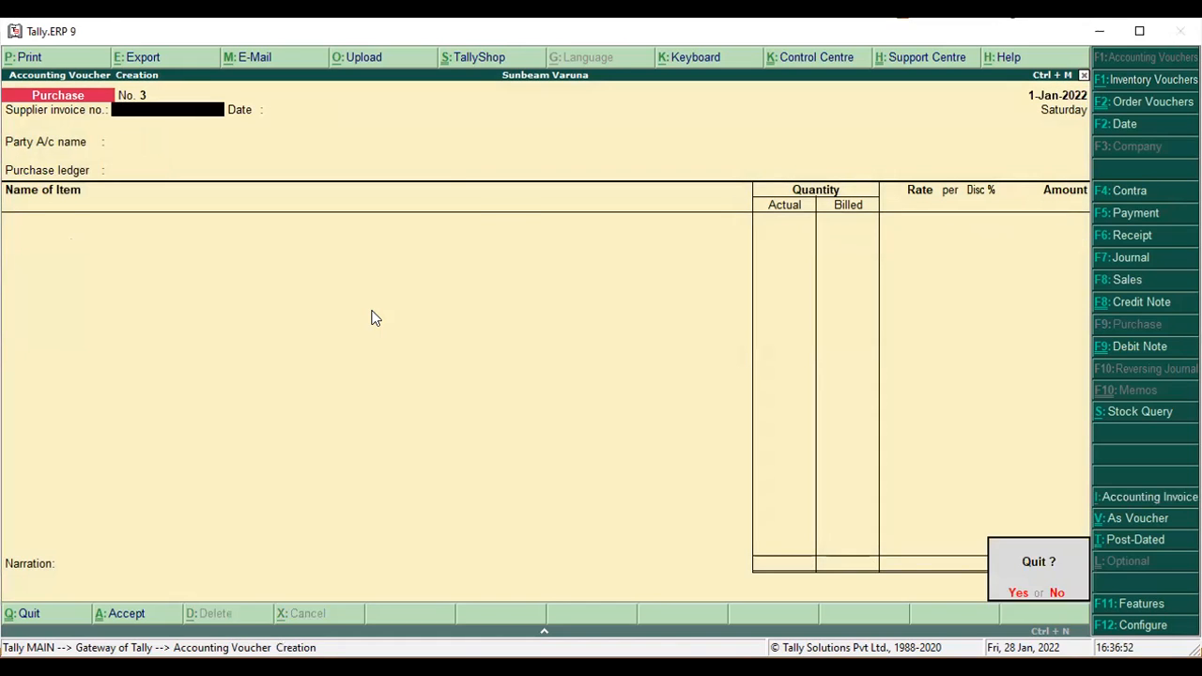
{"action": "key", "text": "Return"}
{"action": "key", "text": "Return"}
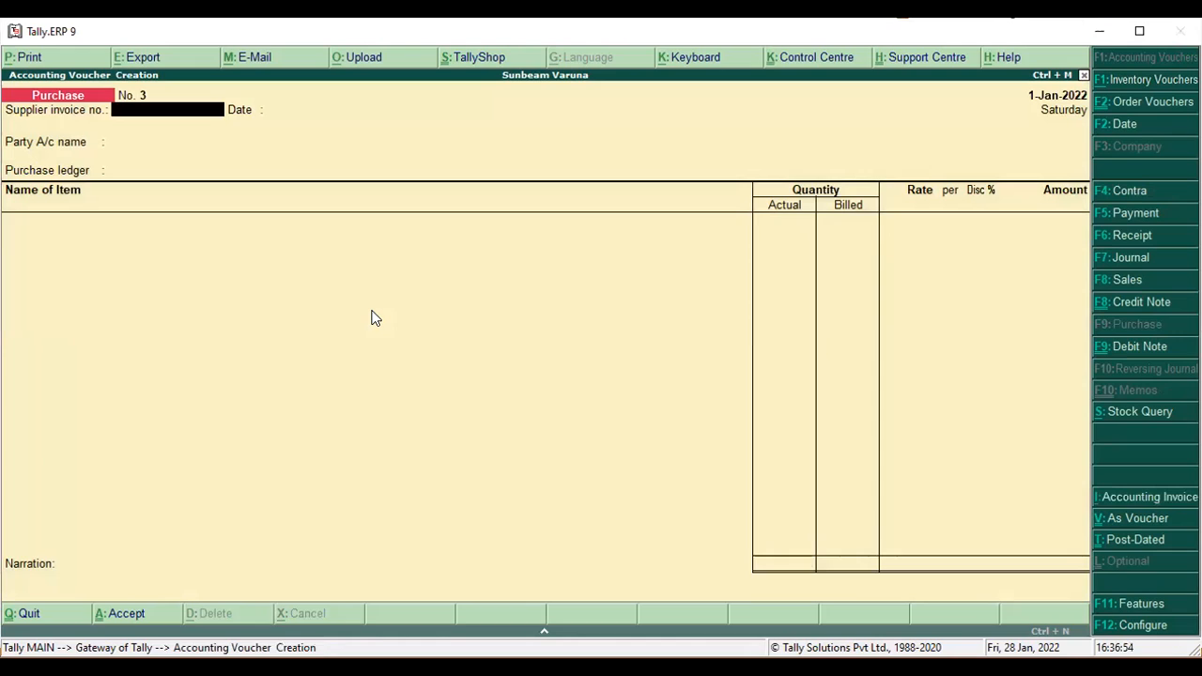
Start a debit note with Cash as the party account and Purchase A/C as the purchase ledger
{"action": "key", "text": "ctrl+F9"}
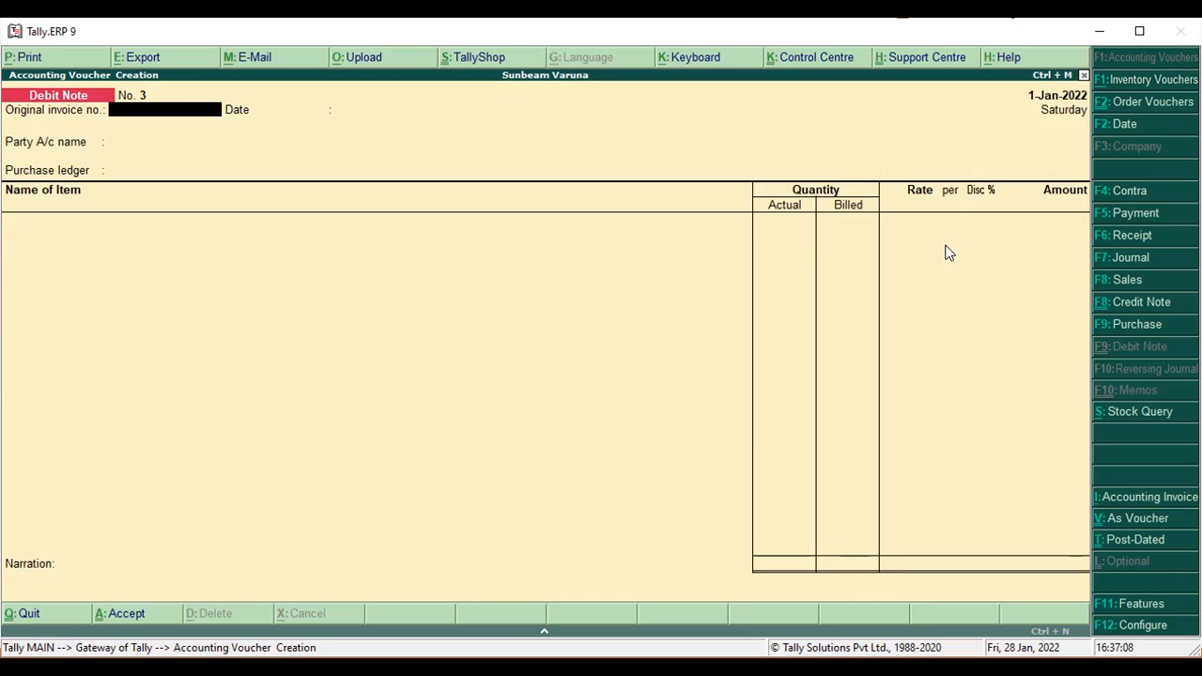
{"action": "key", "text": "F12"}
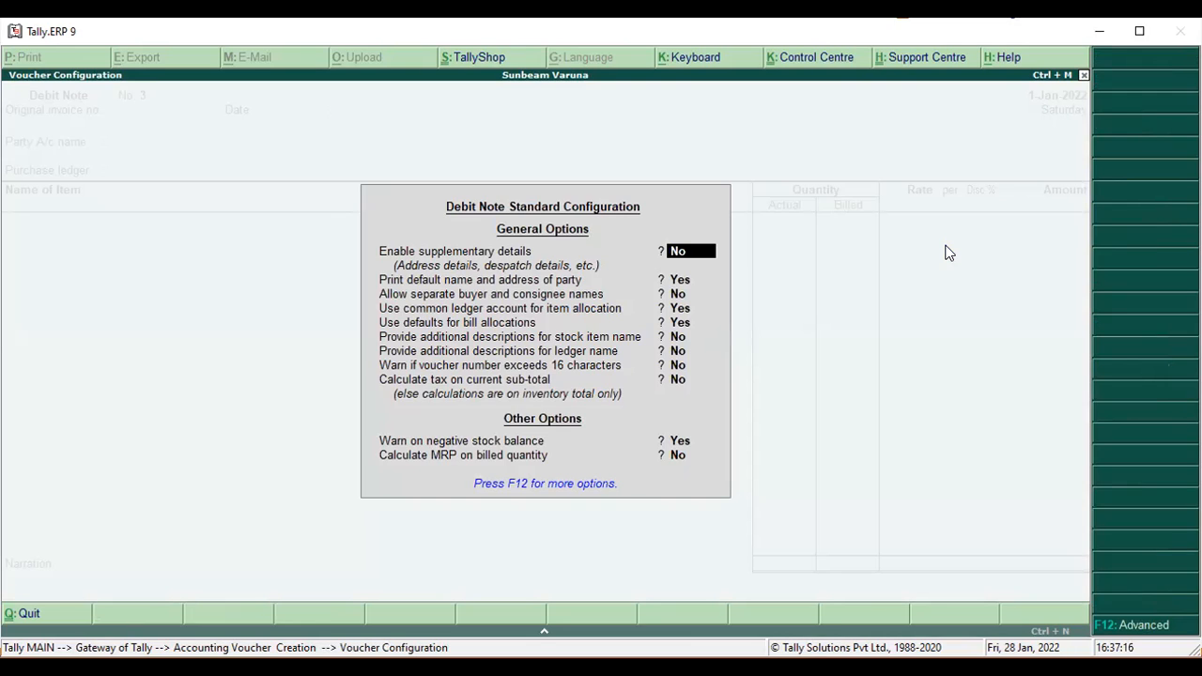
{"action": "key", "text": "ctrl+a"}
{"action": "key", "text": "Return"}
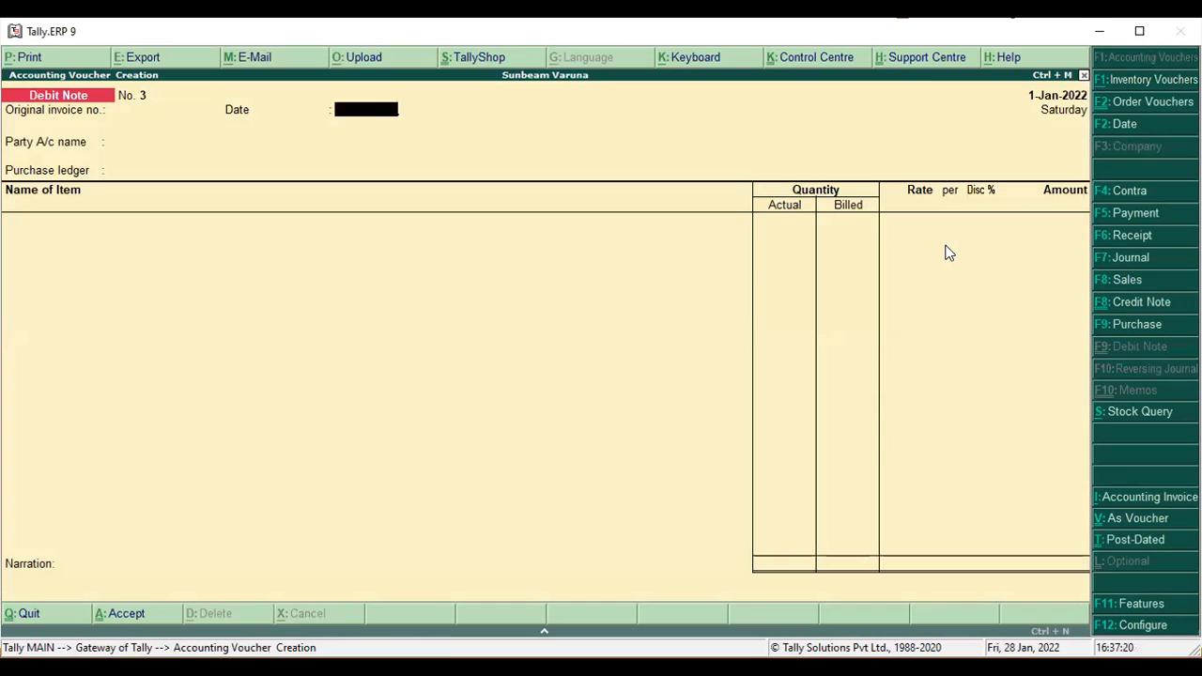
{"action": "key", "text": "Return"}
{"action": "key", "text": "Return"}
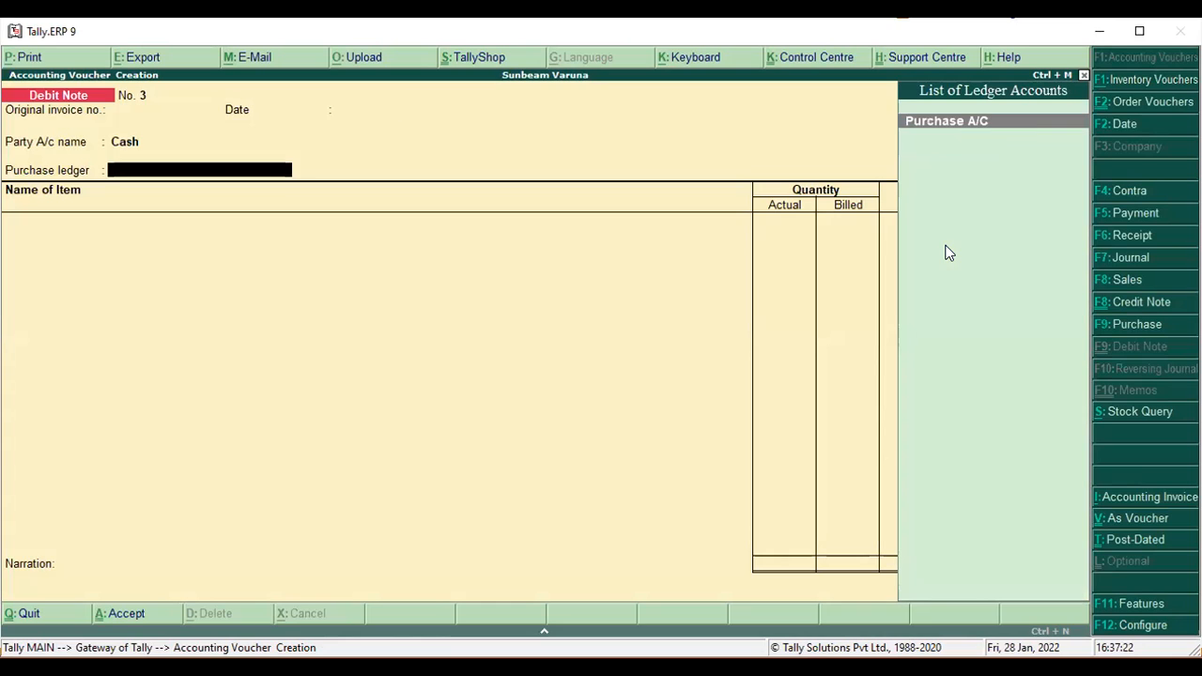
{"action": "key", "text": "Return"}
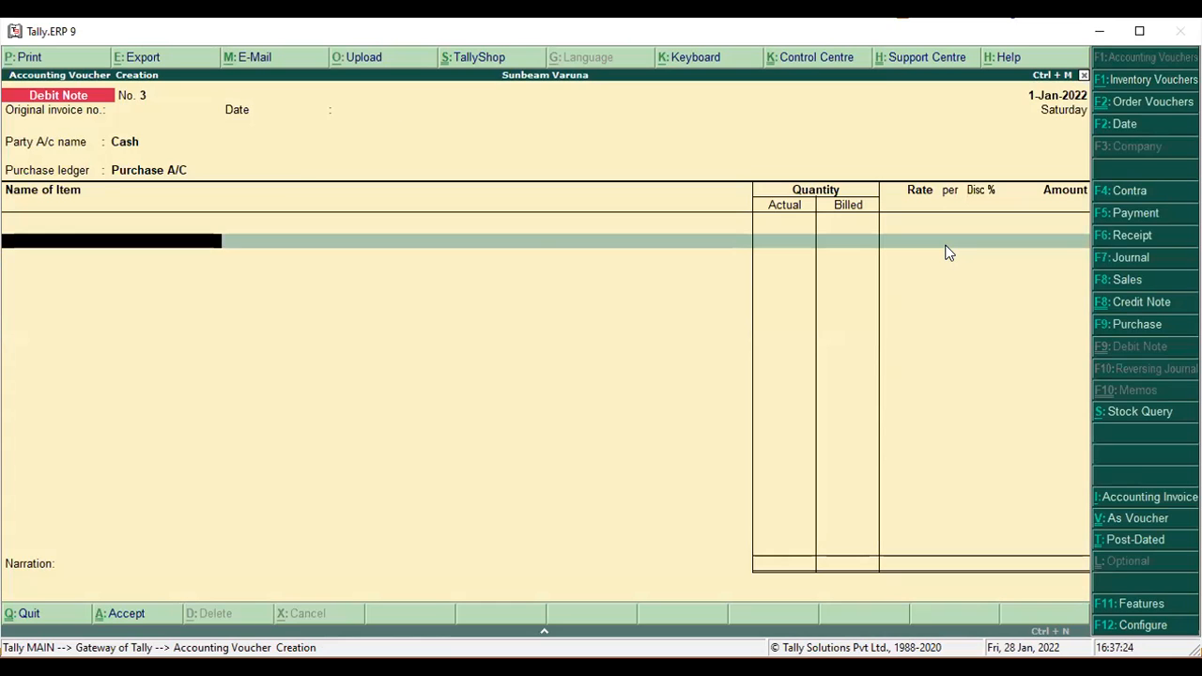
Look through the debit note configuration options and discard the unfinished debit note
{"action": "key", "text": "F12"}
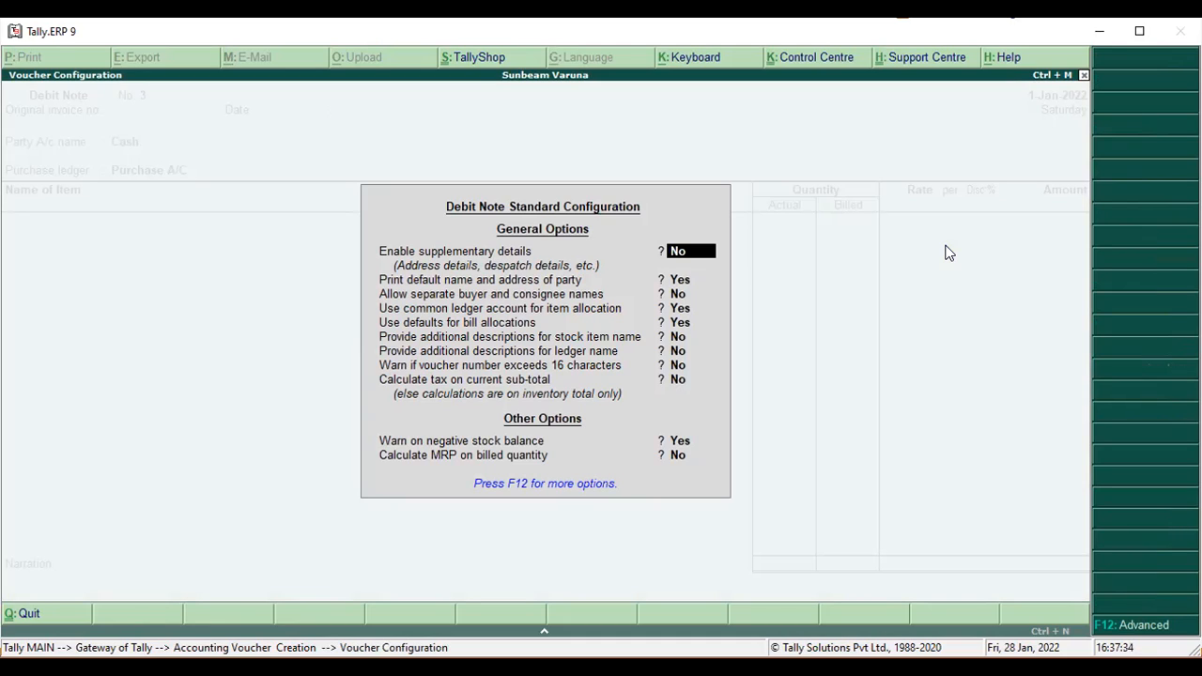
{"action": "key", "text": "Return"}
{"action": "key", "text": "Return"}
{"action": "key", "text": "Return"}
{"action": "key", "text": "Return"}
{"action": "key", "text": "Return"}
{"action": "key", "text": "Return"}
{"action": "key", "text": "Escape"}
{"action": "key", "text": "Escape"}
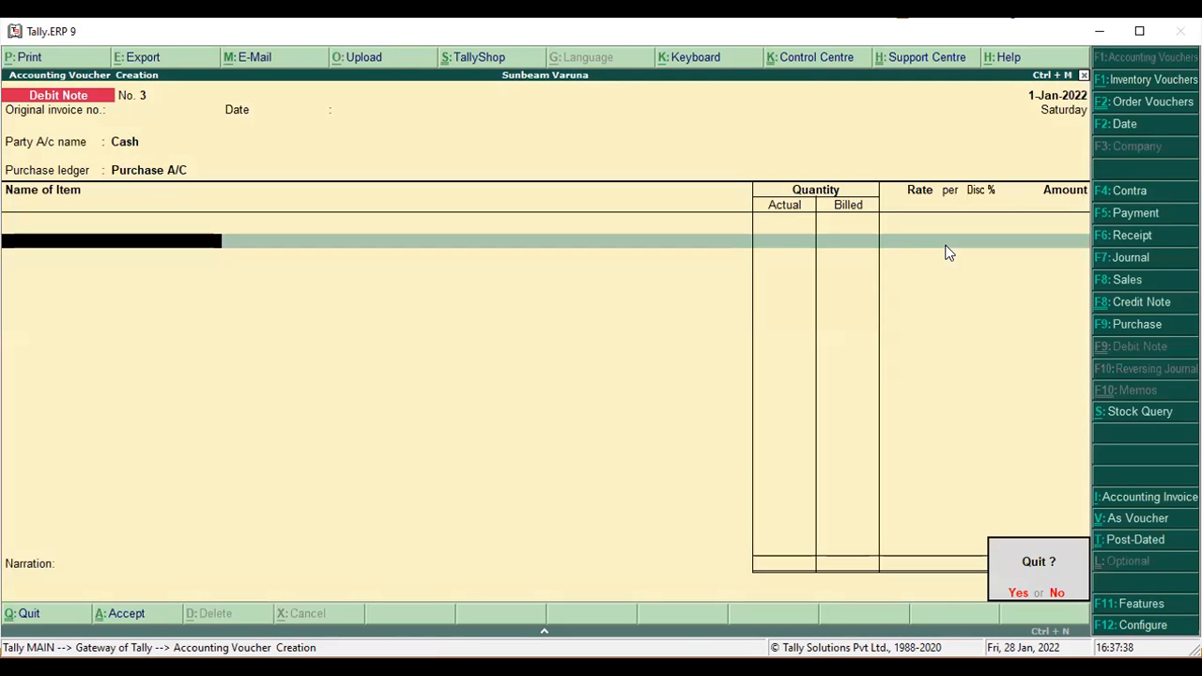
{"action": "key", "text": "y"}
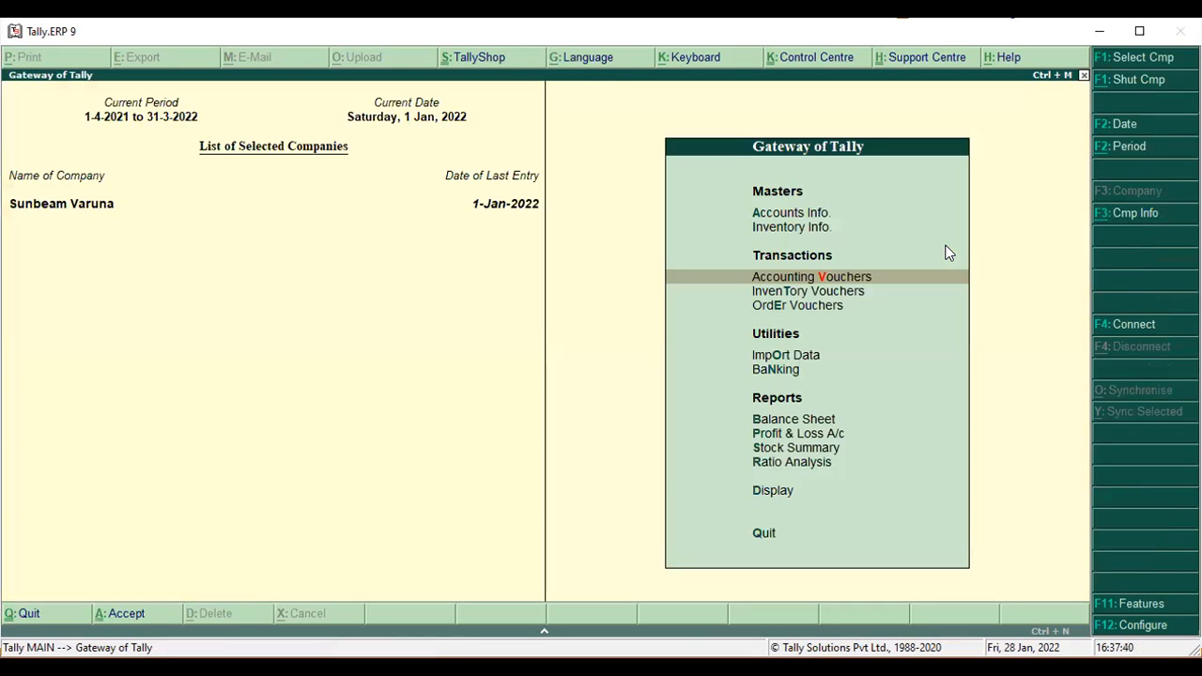
Start a purchase voucher with supplier invoice number 009 dated 1-Jan-2022
{"action": "key", "text": "Return"}
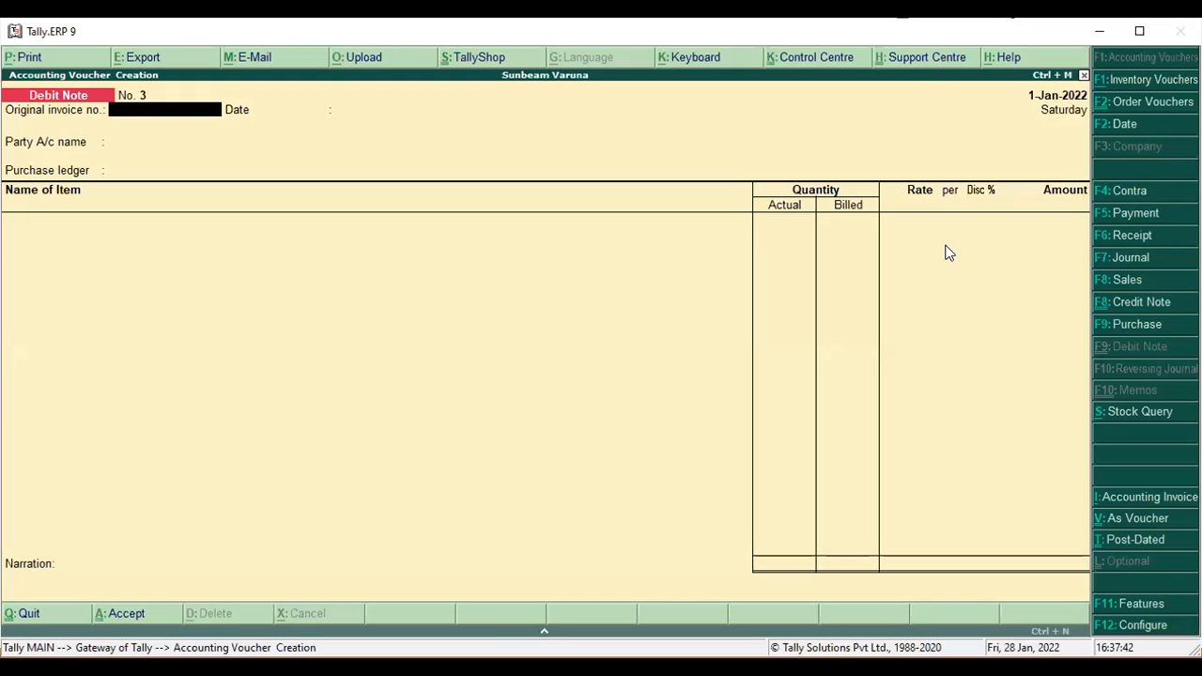
{"action": "key", "text": "F9"}
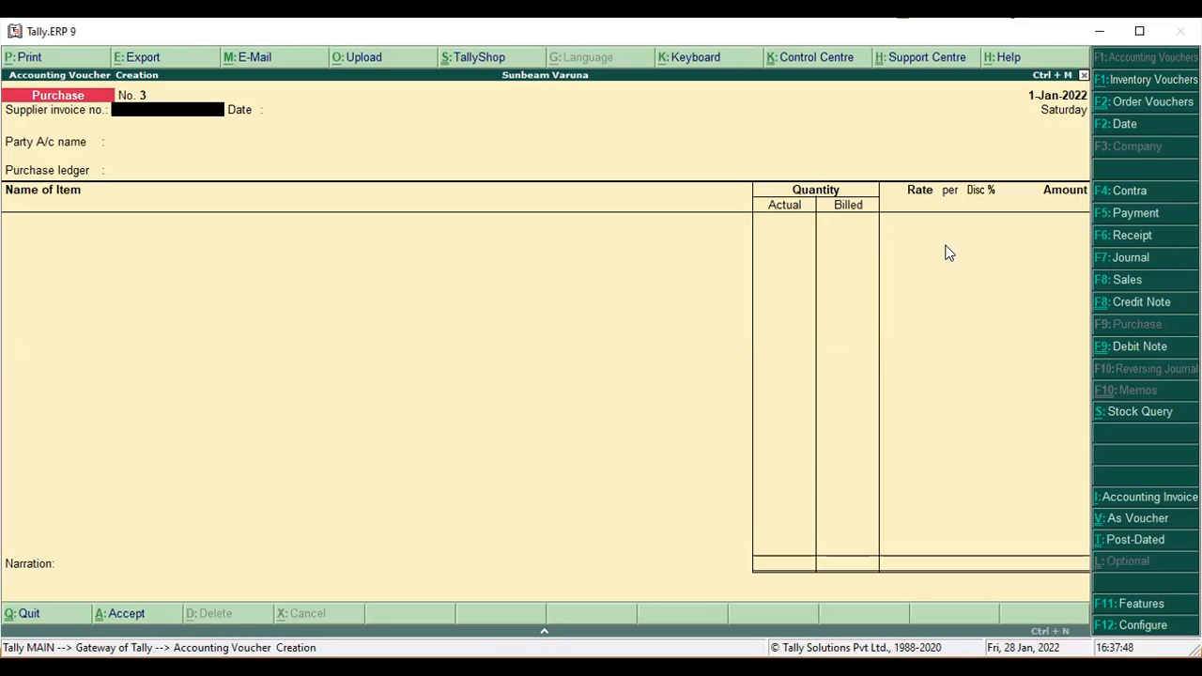
{"action": "type", "text": "009"}
{"action": "key", "text": "Return"}
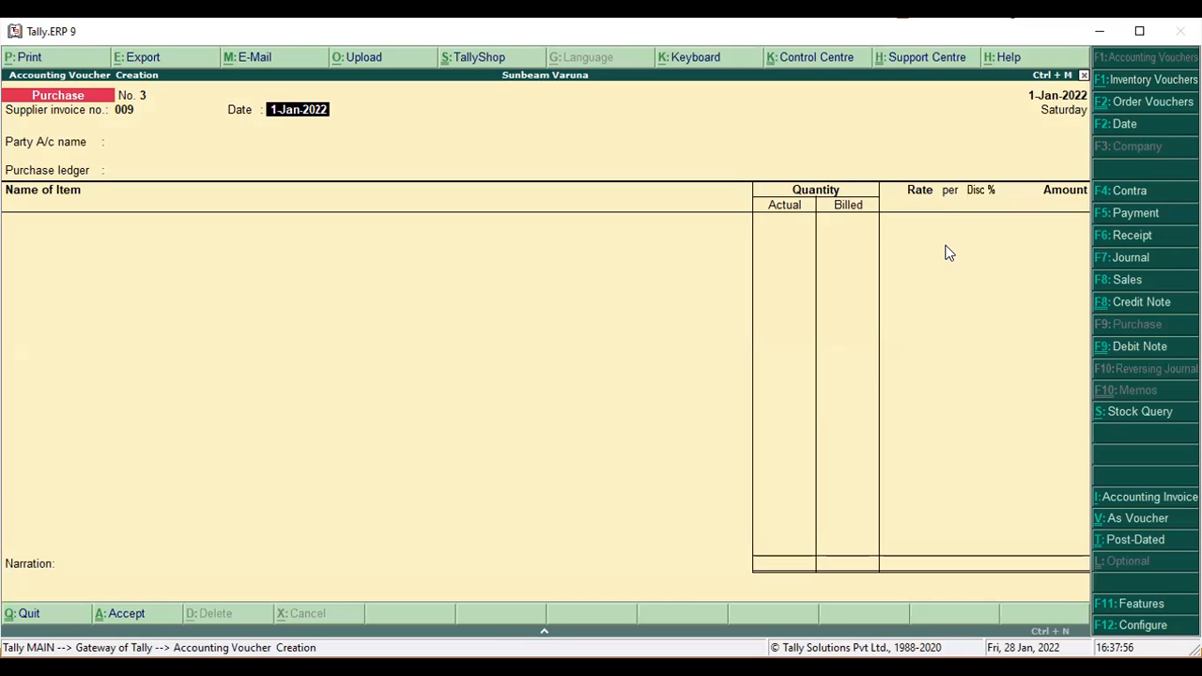
{"action": "key", "text": "Return"}
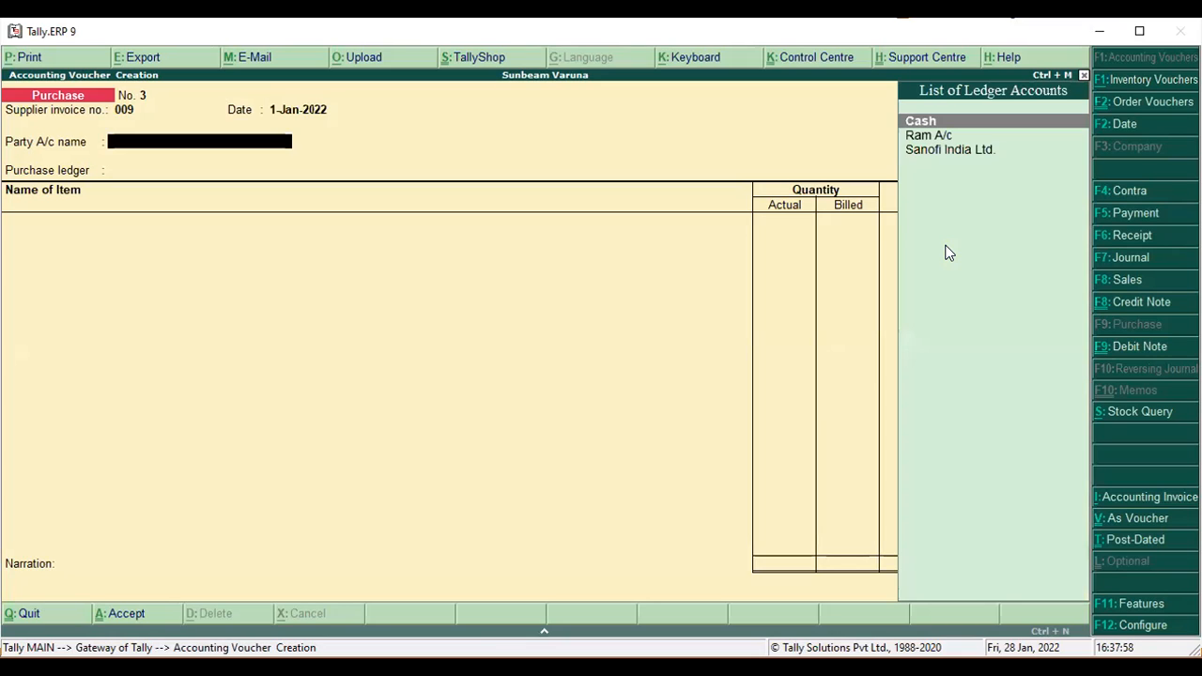
Set Sanofi India Ltd. as the party account and Purchase A/C as the purchase ledger
{"action": "key", "text": "Down"}
{"action": "key", "text": "Down"}
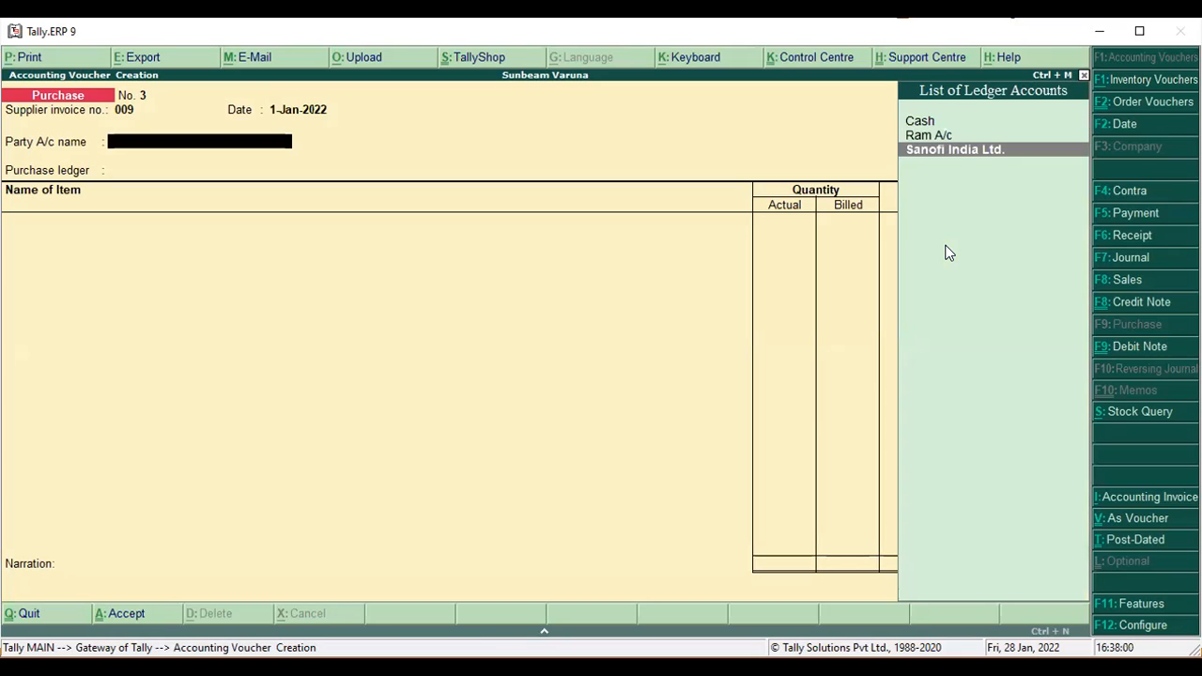
{"action": "key", "text": "Return"}
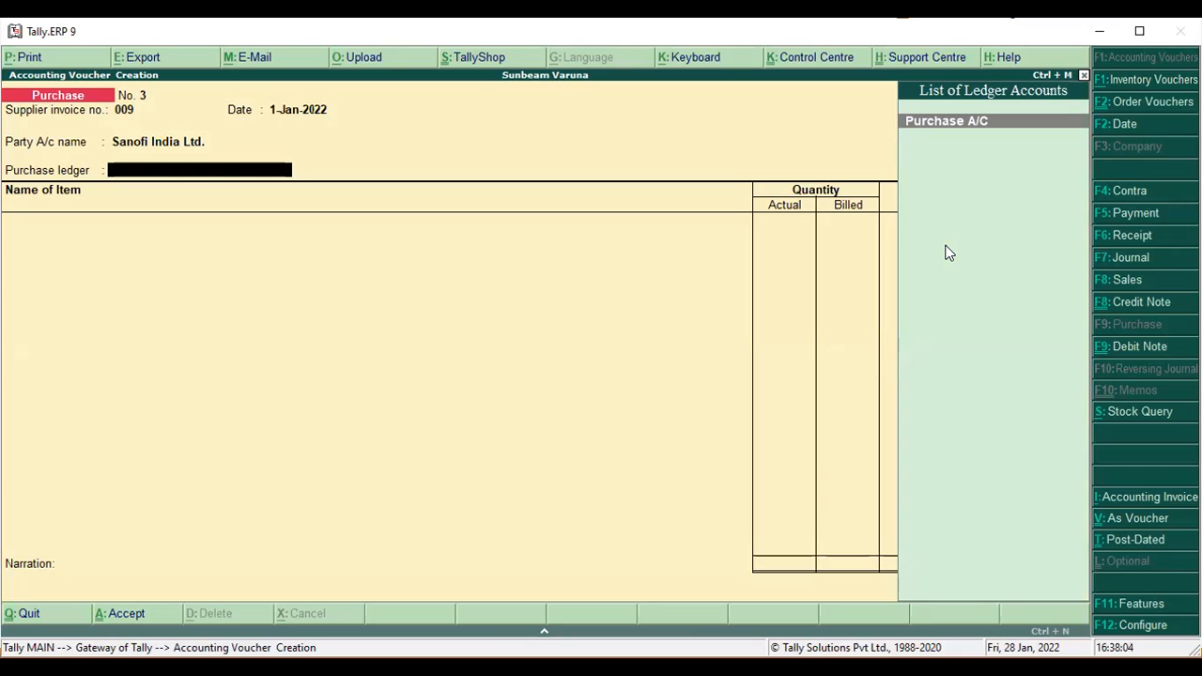
{"action": "key", "text": "Return"}
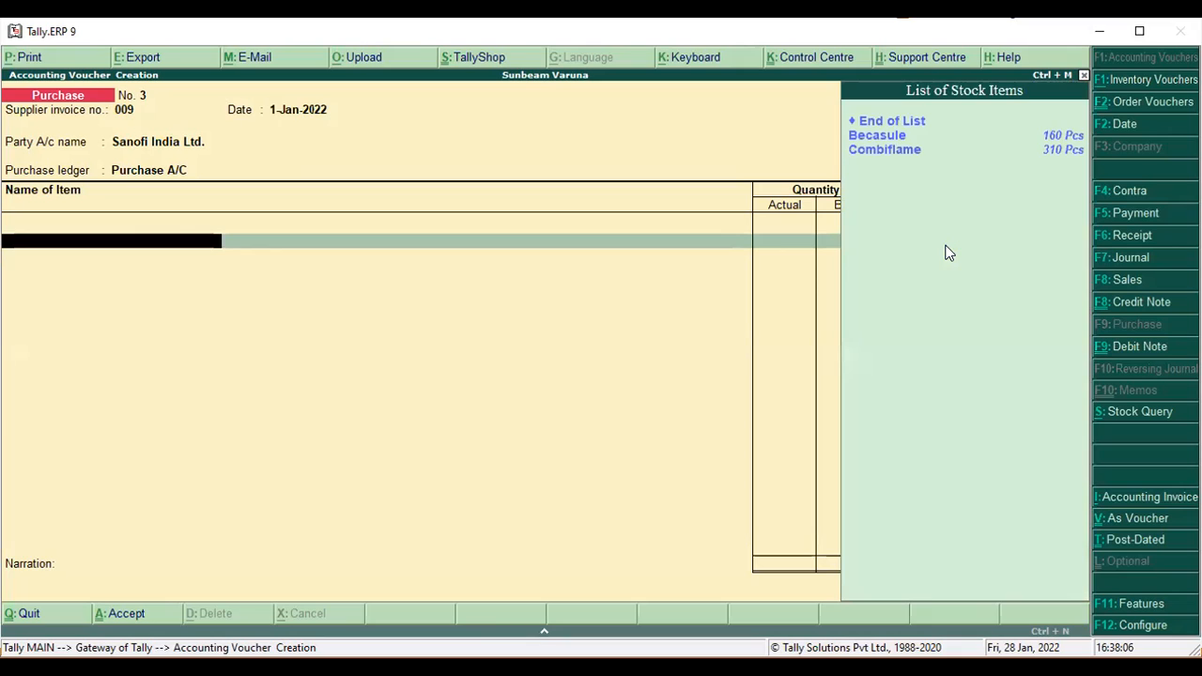
Add Becasule to the purchase voucher and mark its order number as Not Applicable
{"action": "key", "text": "Down"}
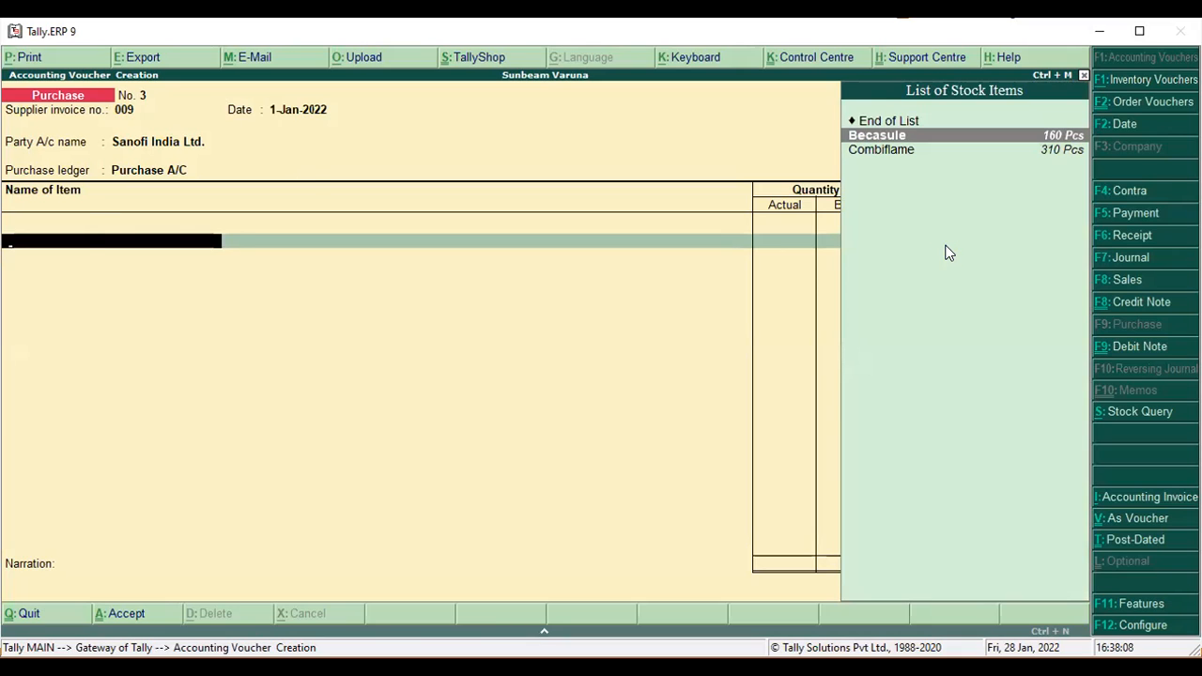
{"action": "key", "text": "Return"}
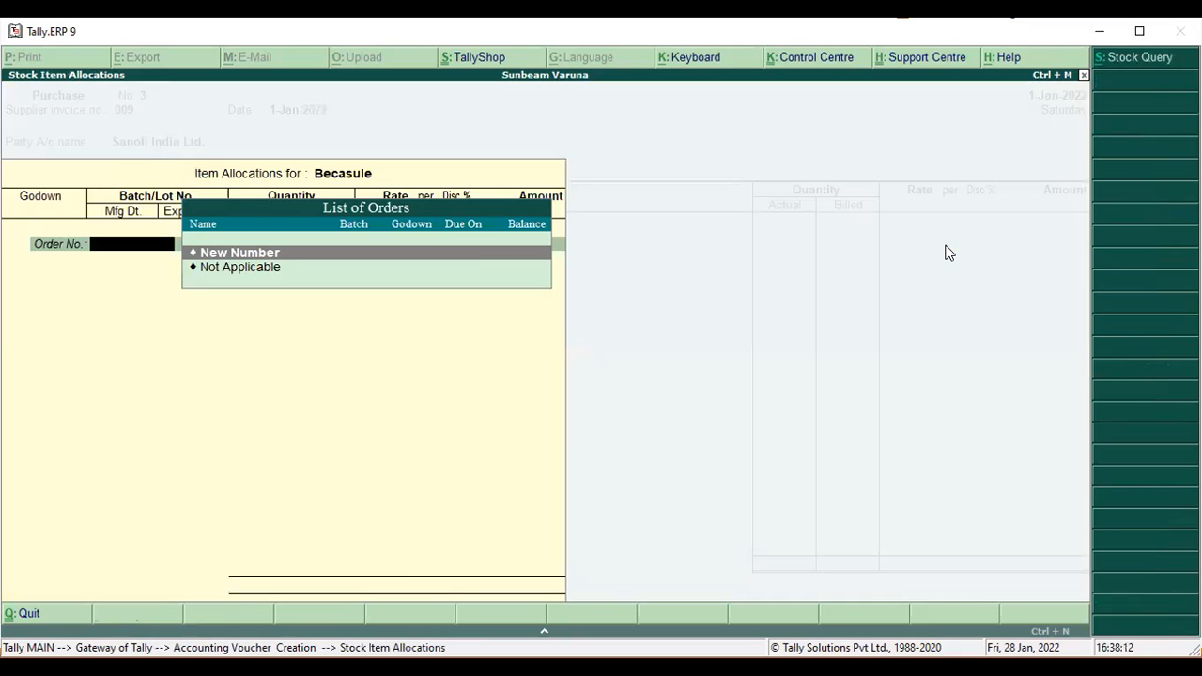
{"action": "key", "text": "Down"}
{"action": "key", "text": "Return"}
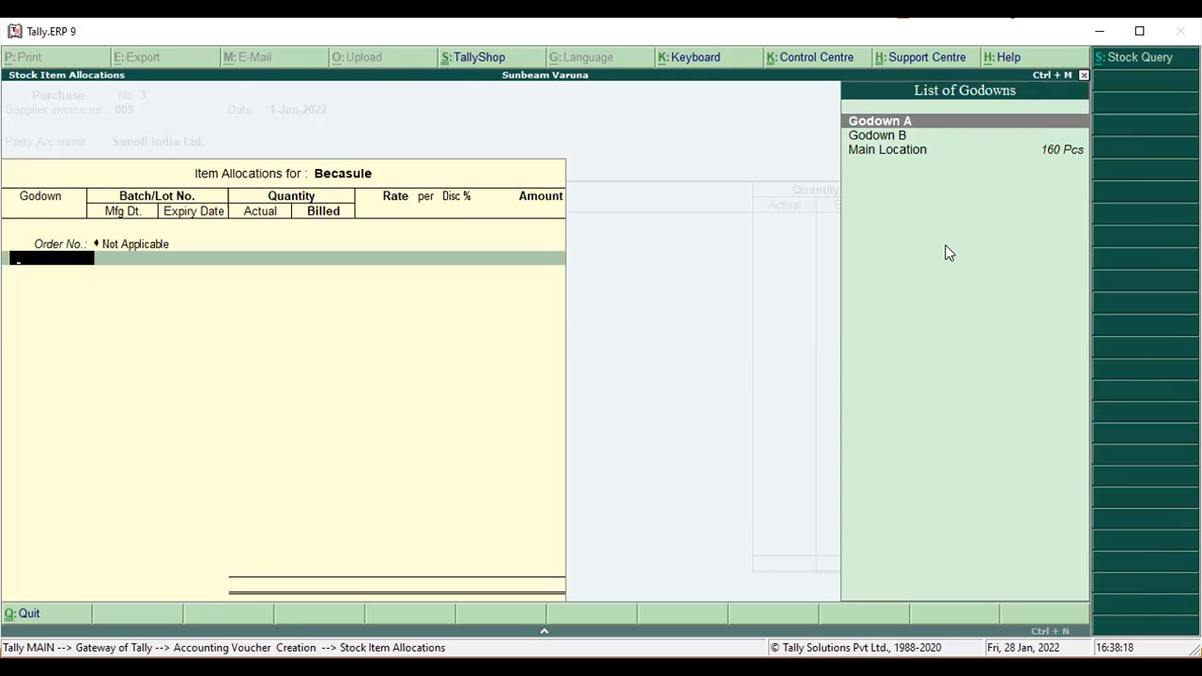
Allocate the purchased Becasule to Godown A under new batch number 234576 with manufacturing date Jan-2022
{"action": "key", "text": "Return"}
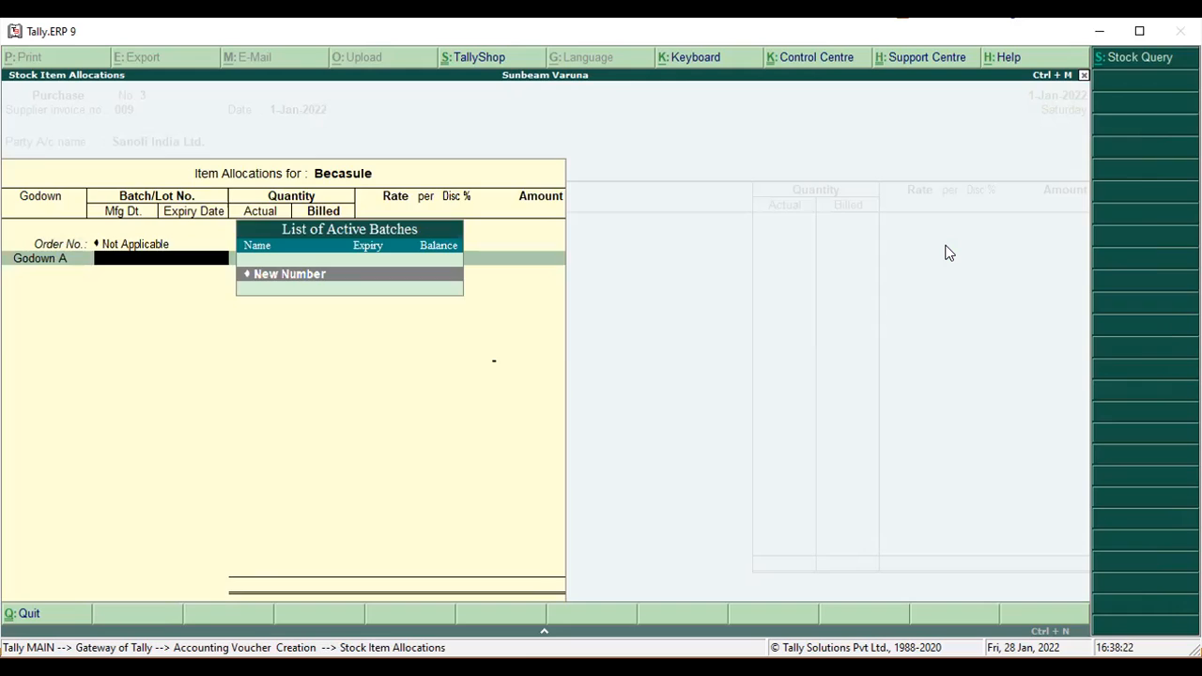
{"action": "key", "text": "Return"}
{"action": "type", "text": "23"}
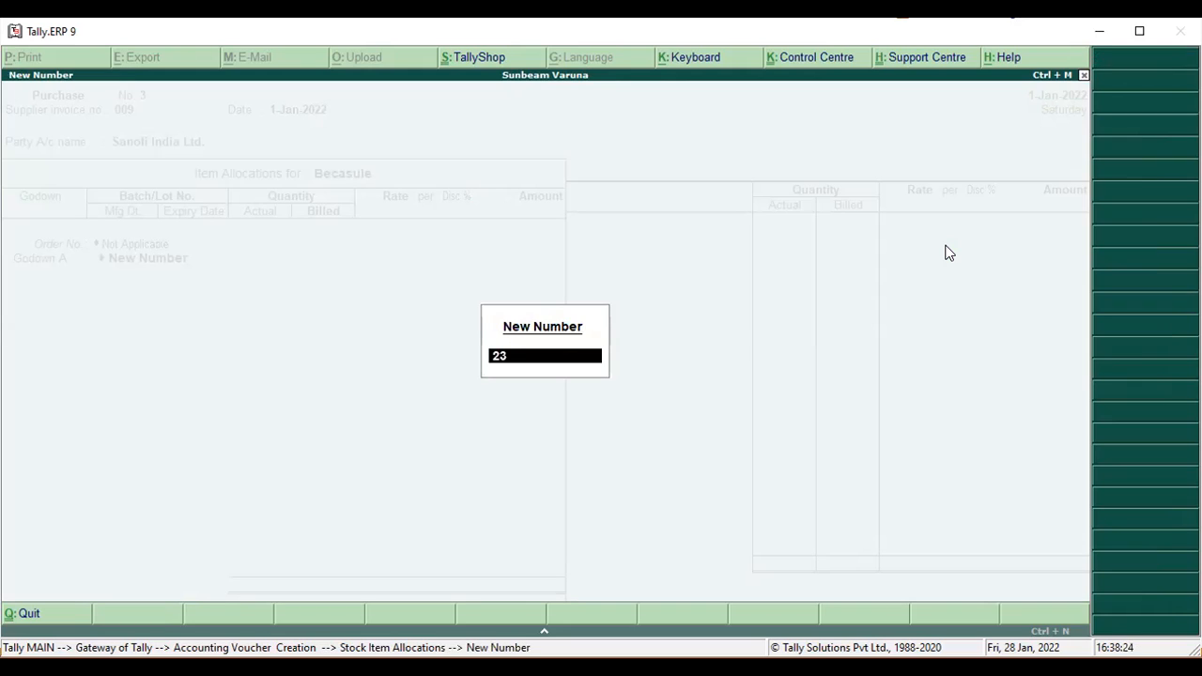
{"action": "type", "text": "4576"}
{"action": "key", "text": "Return"}
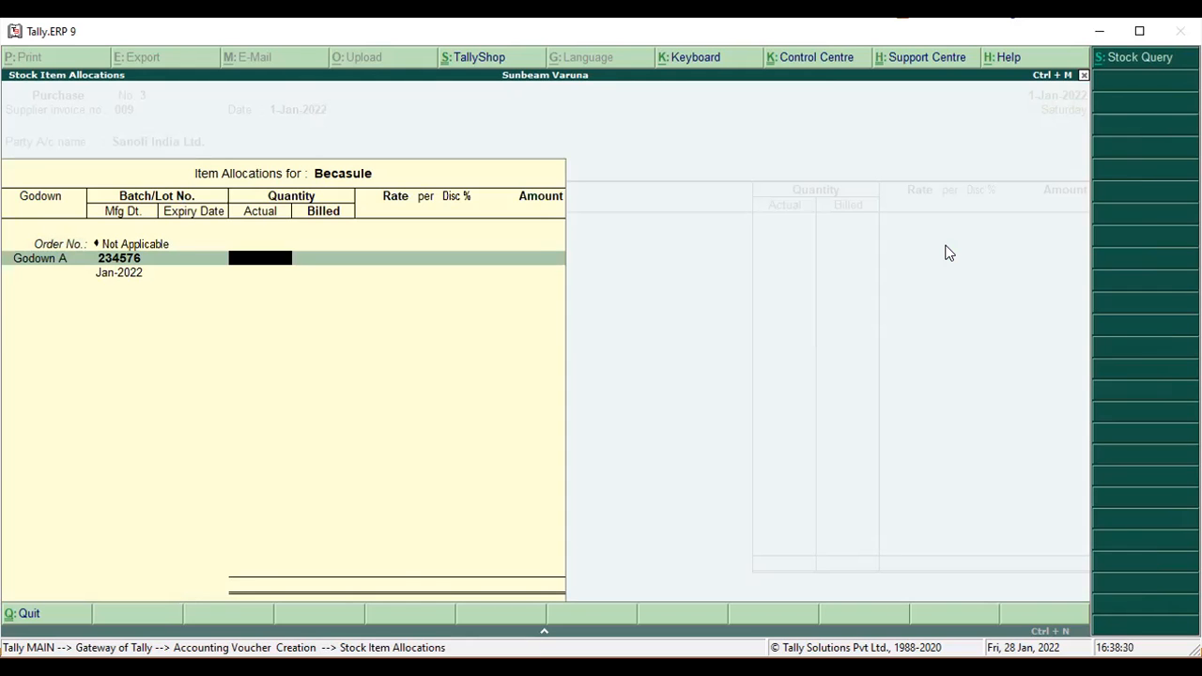
Enter a quantity of 200 Pcs for the Becasule batch at a rate of 1.25 with a 5% discount
{"action": "type", "text": "200"}
{"action": "key", "text": "Return"}
{"action": "key", "text": "Return"}
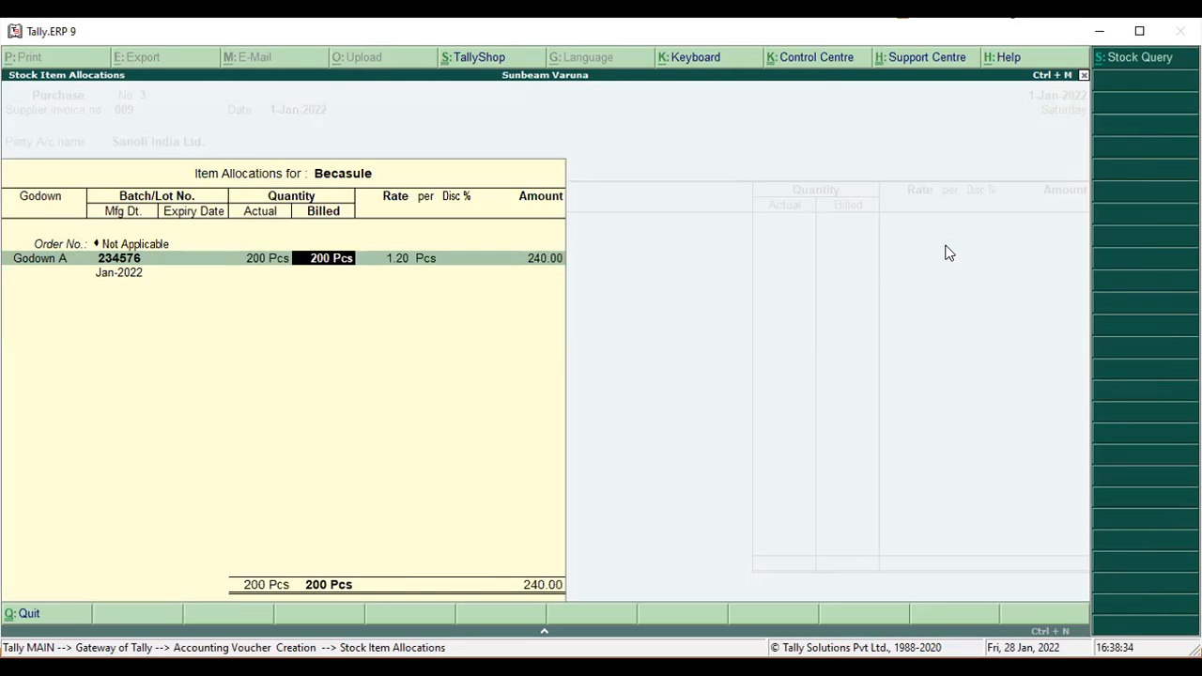
{"action": "type", "text": "1.25"}
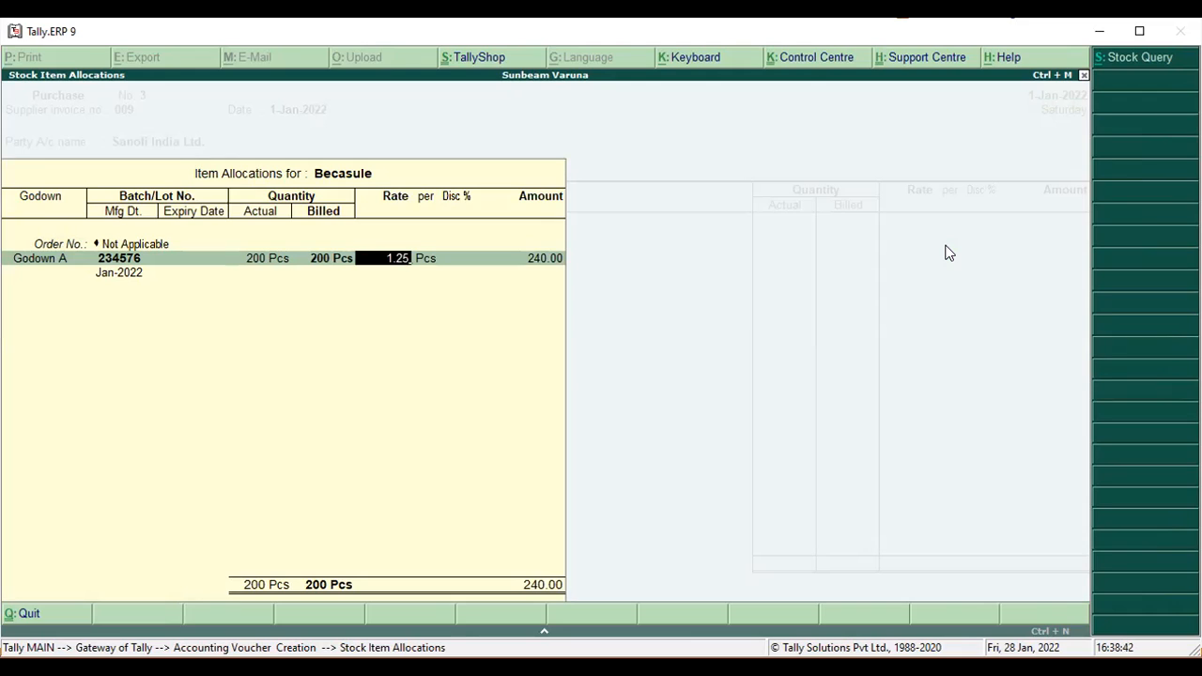
{"action": "key", "text": "Return"}
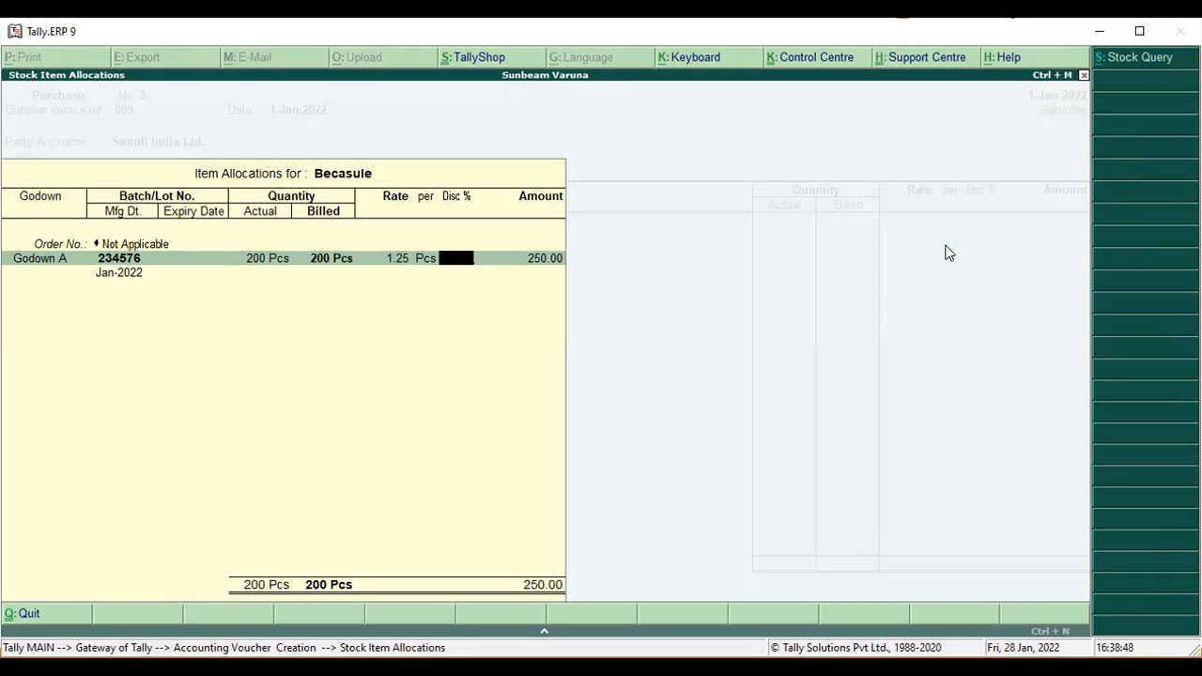
{"action": "type", "text": "5"}
Calculate 250*5% and 250-12.5 in the built-in calculator to check the discounted amount, and return to the item allocation
{"action": "key", "text": "ctrl+n"}
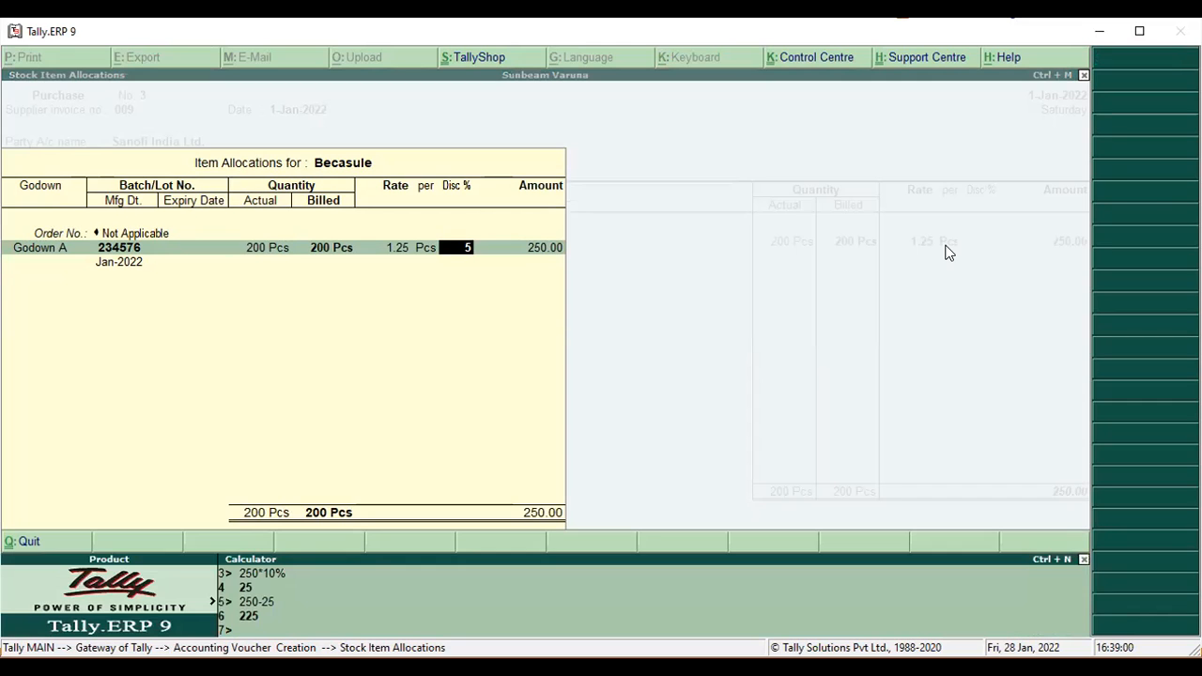
{"action": "type", "text": "250*5%"}
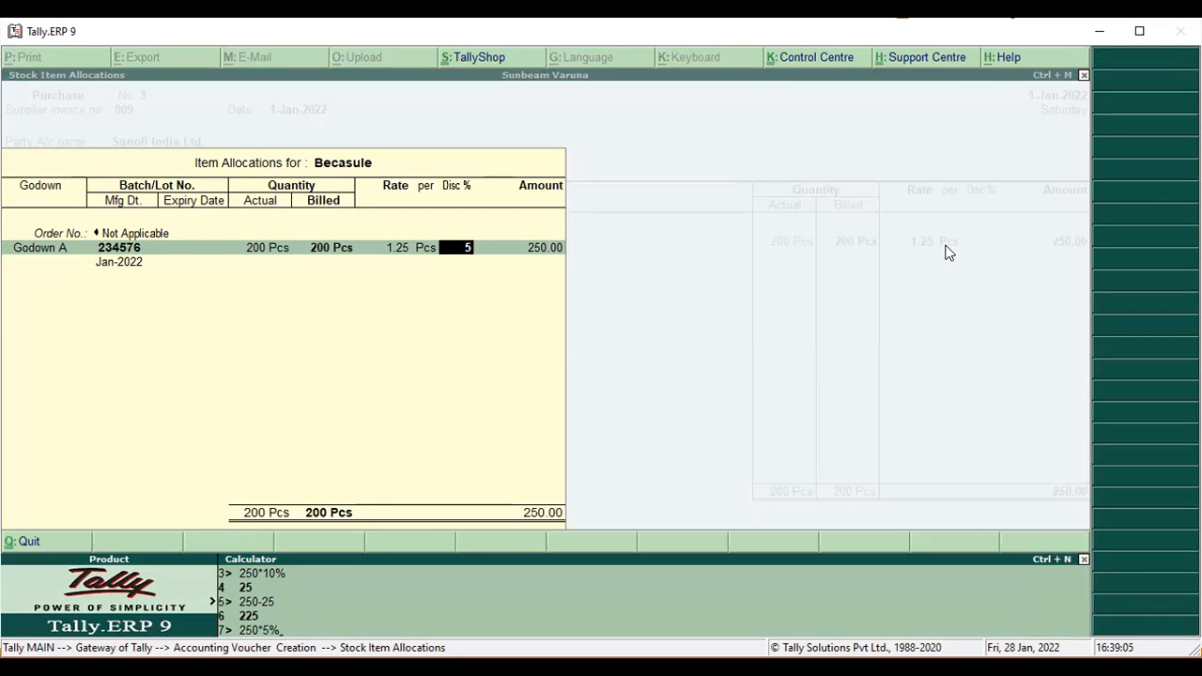
{"action": "key", "text": "Return"}
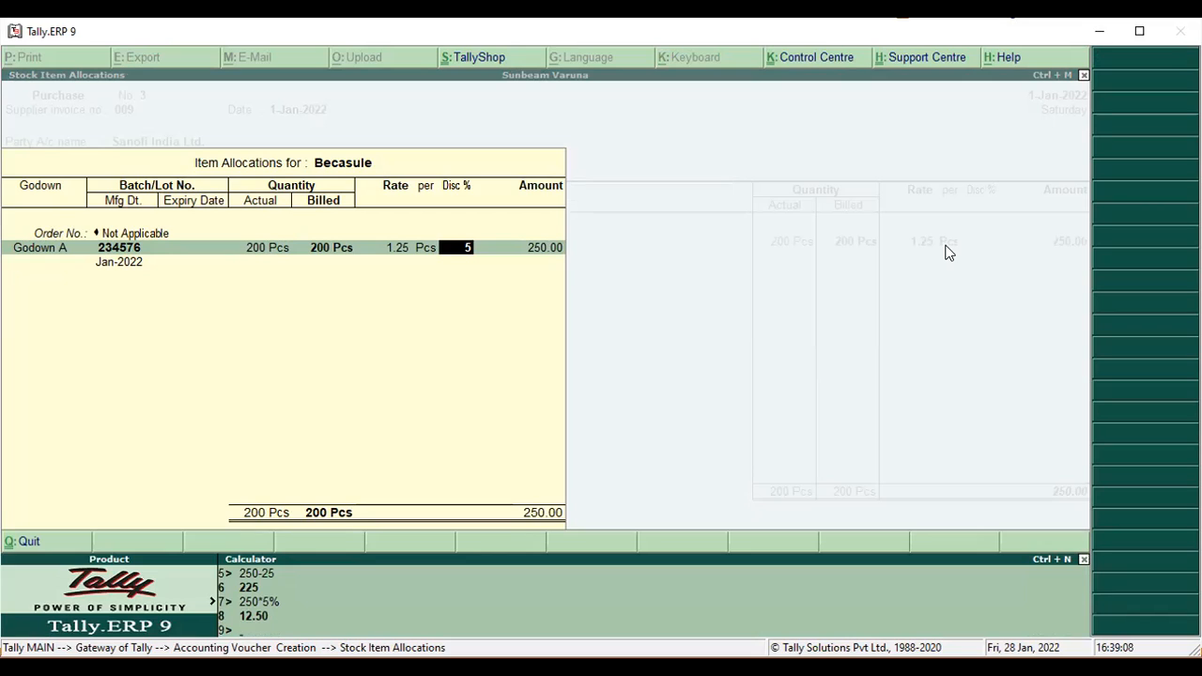
{"action": "type", "text": "250-12.5"}
{"action": "key", "text": "Return"}
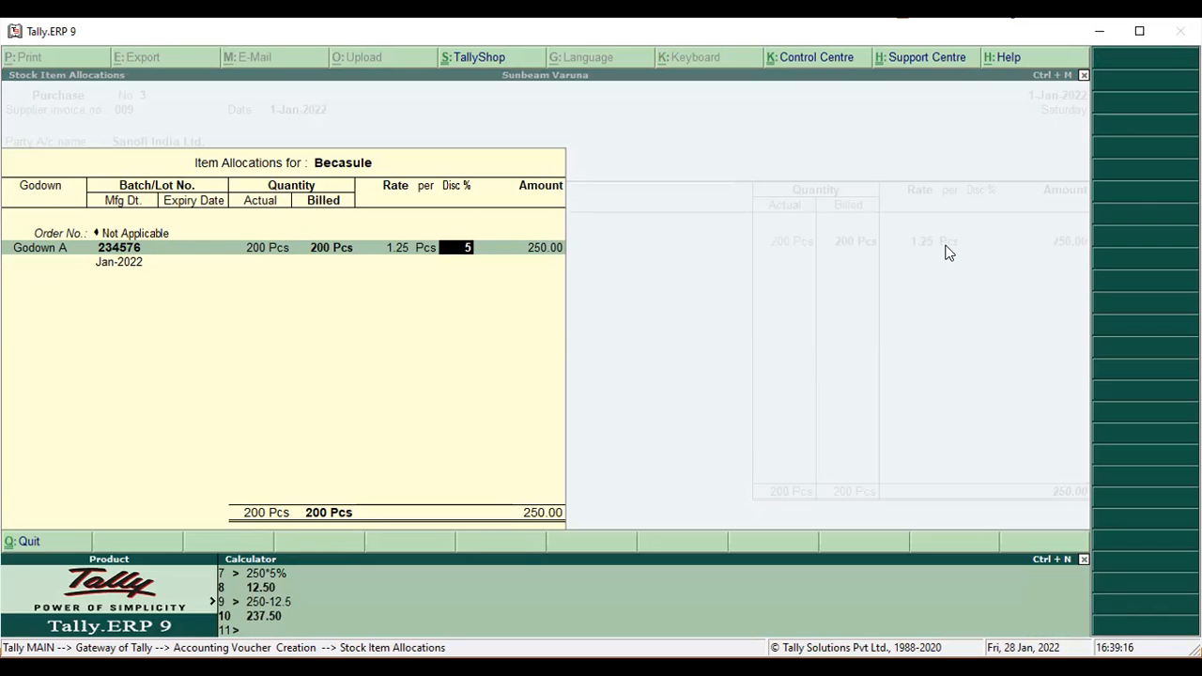
{"action": "key", "text": "ctrl+m"}
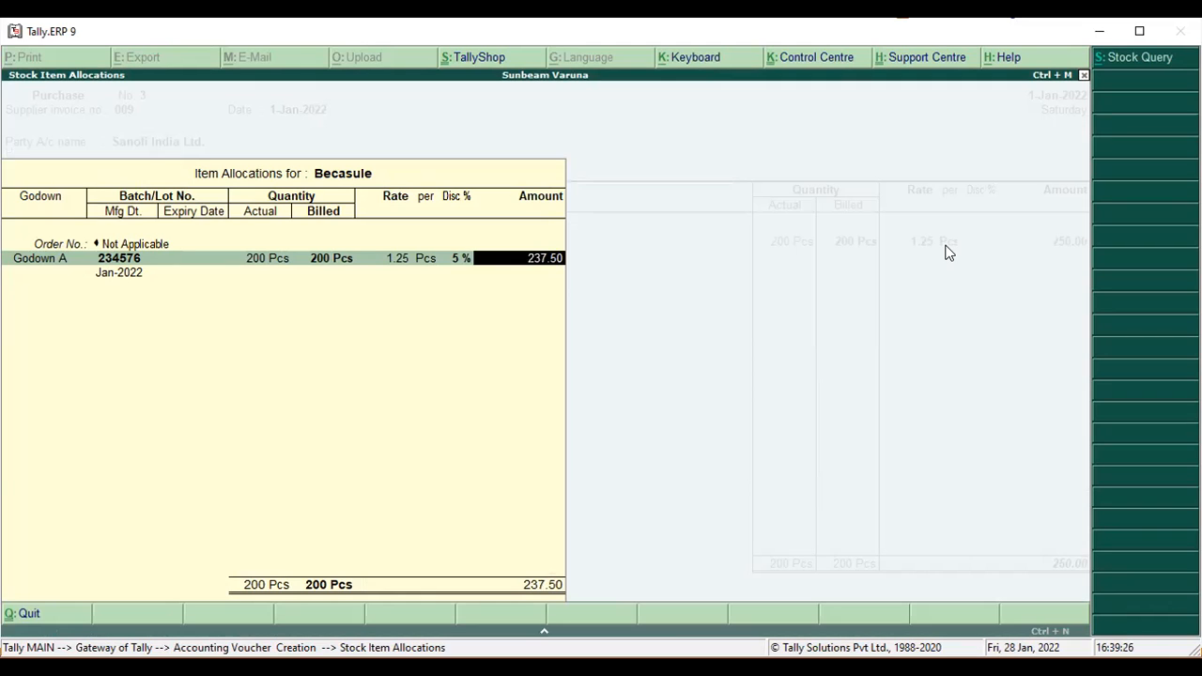
Set the Becasule batch's expiry date to 1-02-2024 and complete the item allocation
{"action": "key", "text": "Return"}
{"action": "key", "text": "Return"}
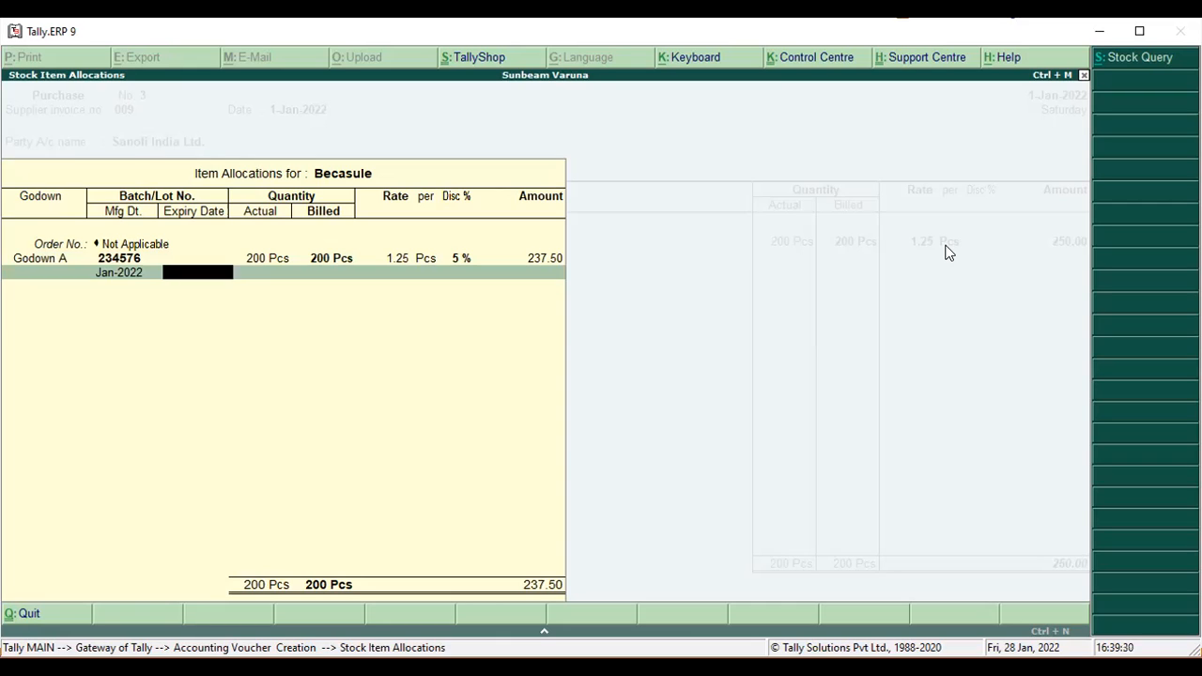
{"action": "type", "text": "1-02-2024"}
{"action": "key", "text": "Return"}
{"action": "key", "text": "Return"}
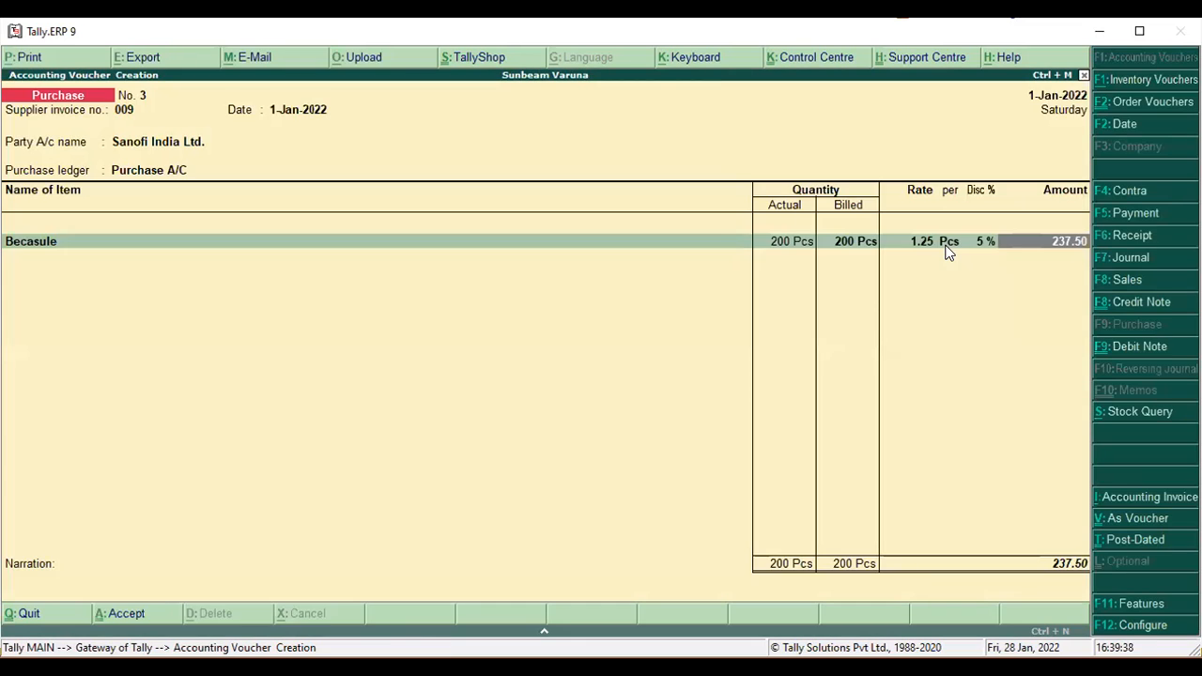
Save the Becasule purchase voucher without further items or narration, and reopen it for alteration
{"action": "key", "text": "Return"}
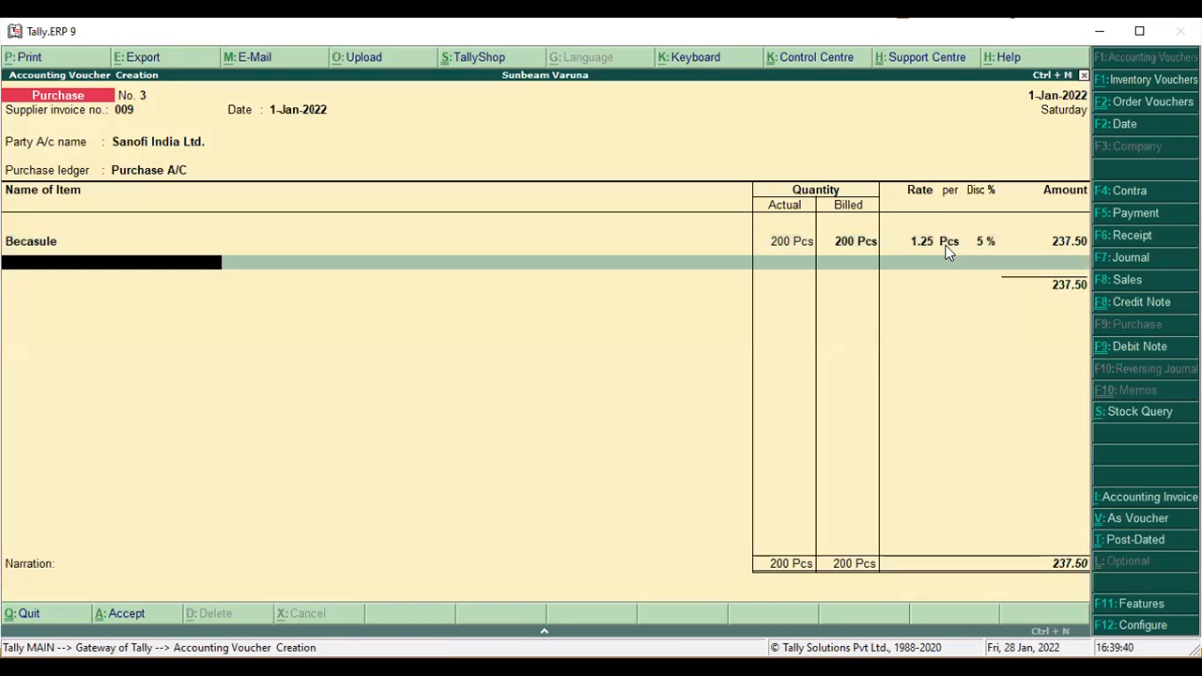
{"action": "key", "text": "Return"}
{"action": "key", "text": "Return"}
{"action": "key", "text": "Return"}
{"action": "key", "text": "Return"}
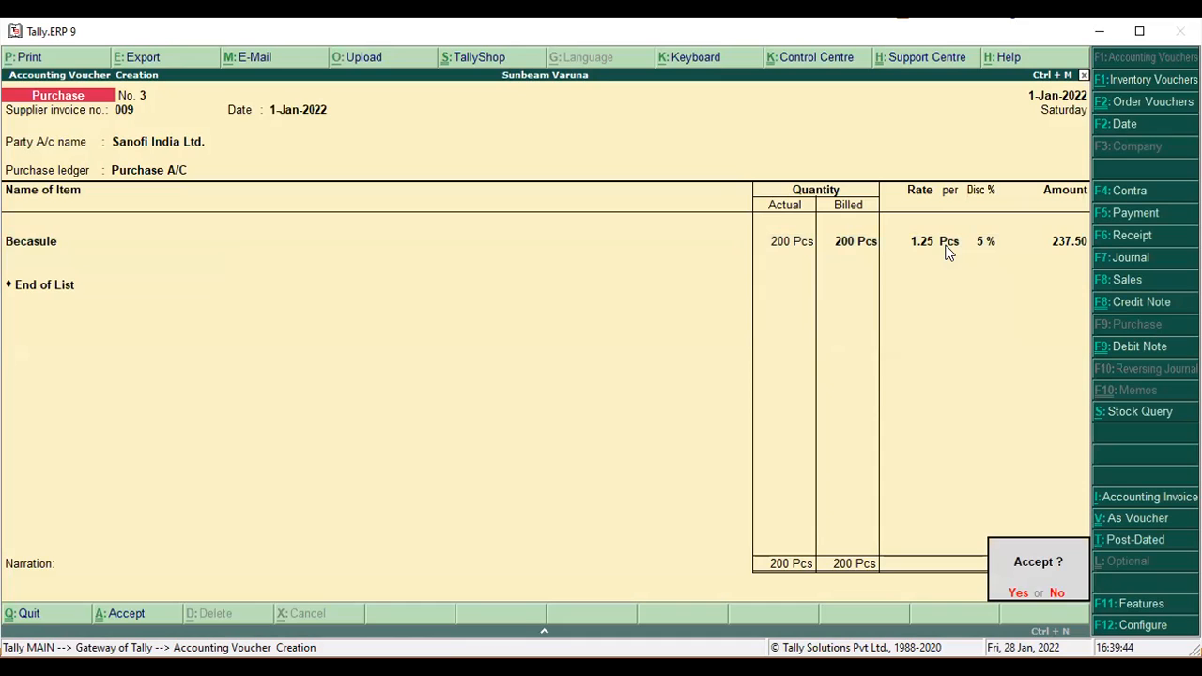
{"action": "key", "text": "Return"}
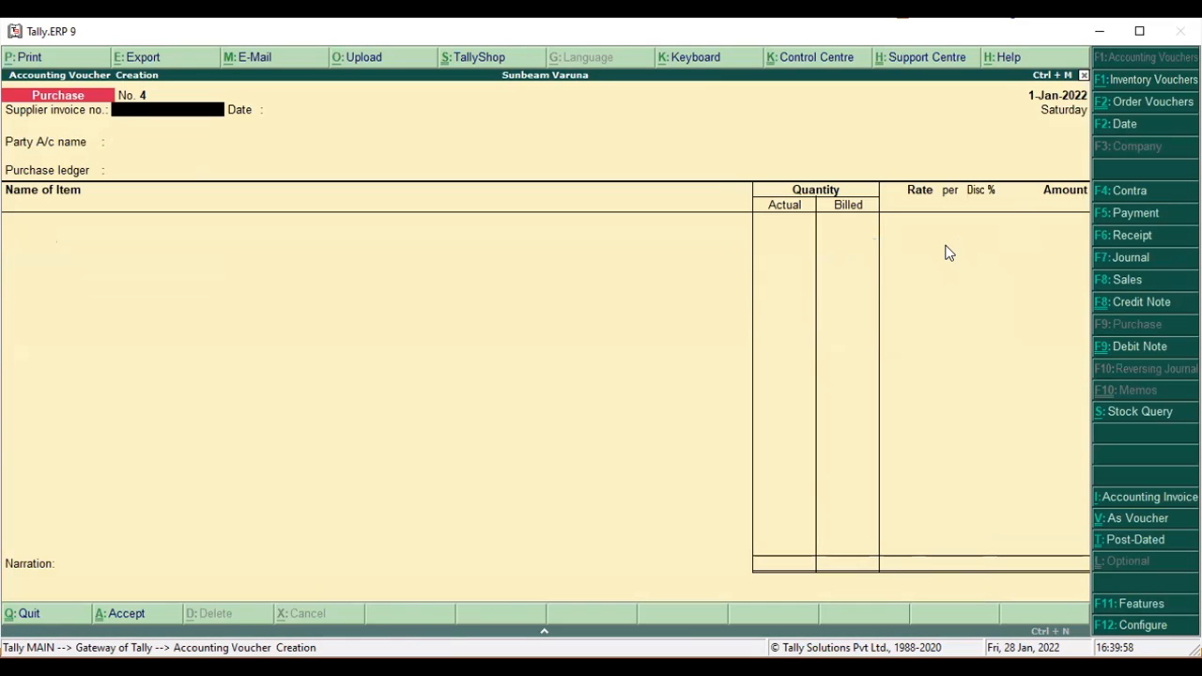
{"action": "key", "text": "Page_Up"}
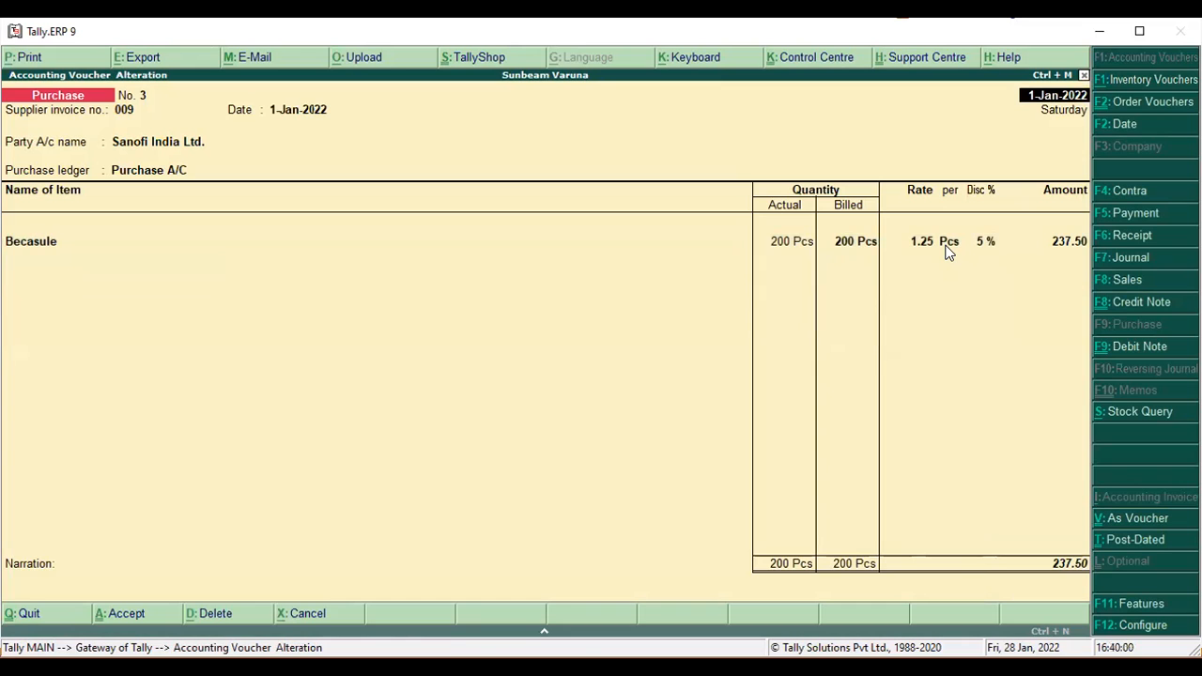
{"action": "key", "text": "alt+p"}
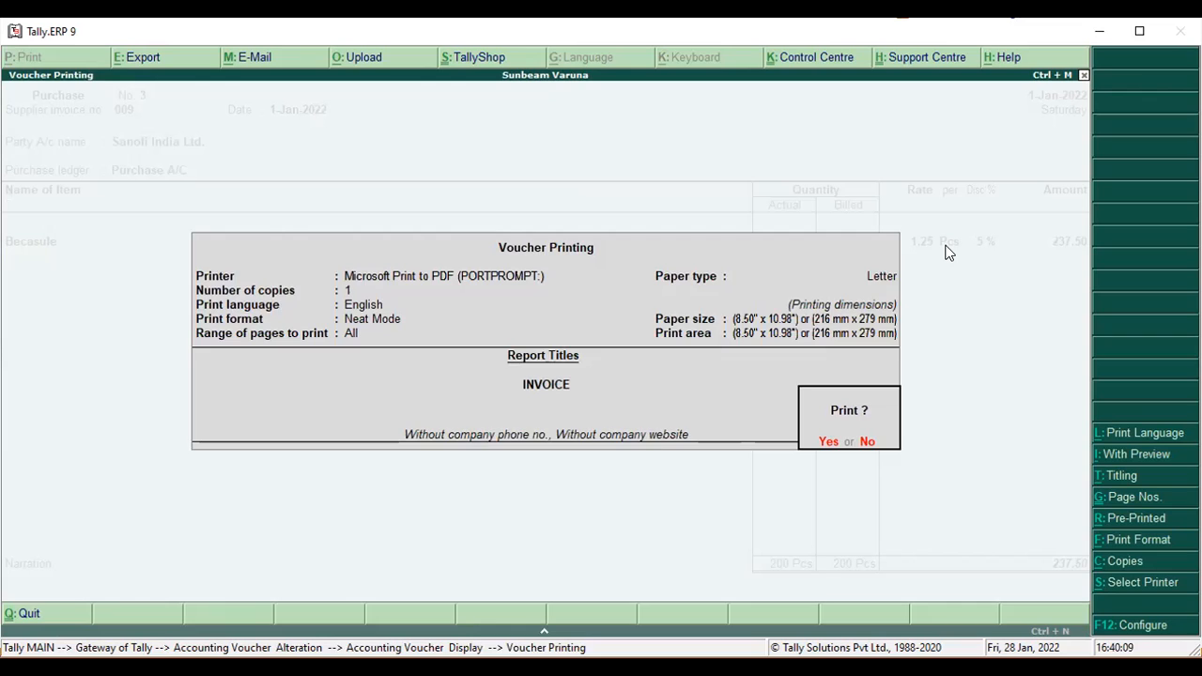
{"action": "key", "text": "Return"}
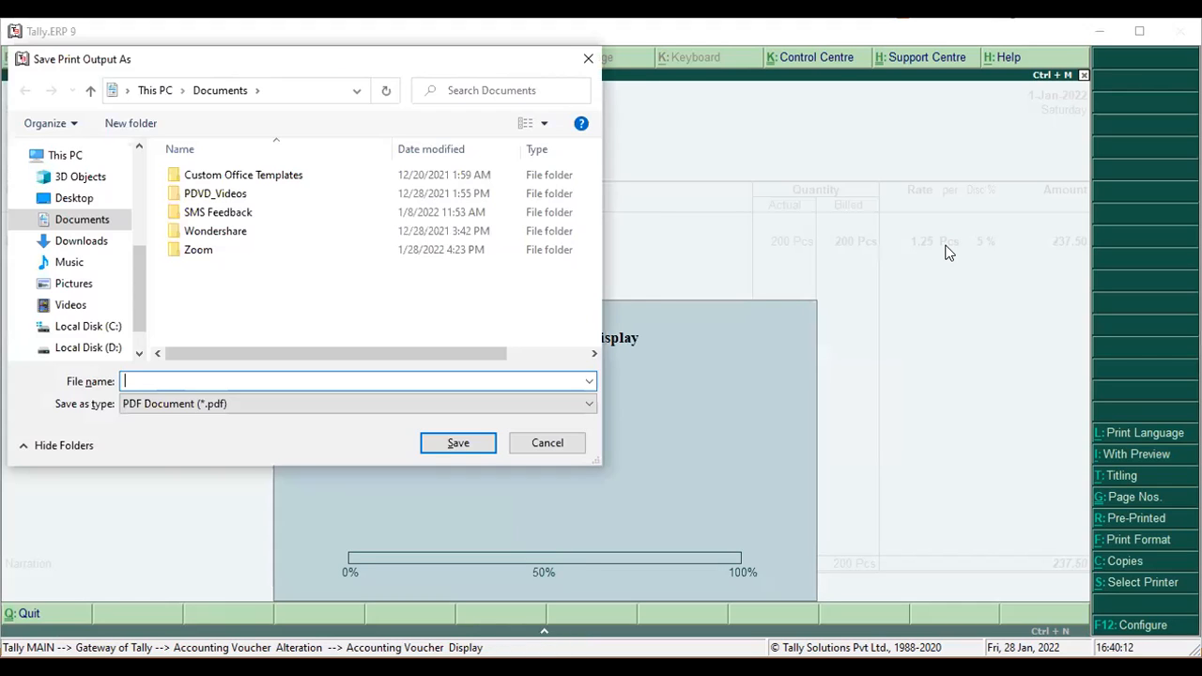
{"action": "left_click", "coordinate": [566, 447]}
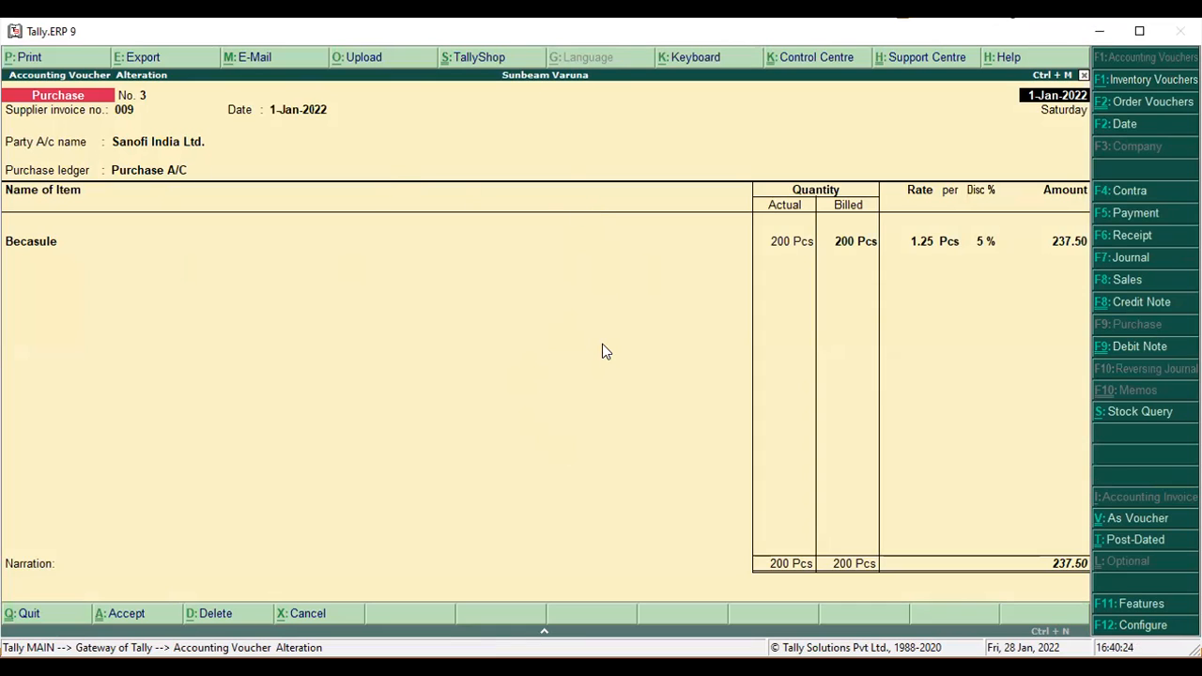
Print the Becasule purchase voucher to a PDF named purchase01 on the Desktop
{"action": "key", "text": "Down"}
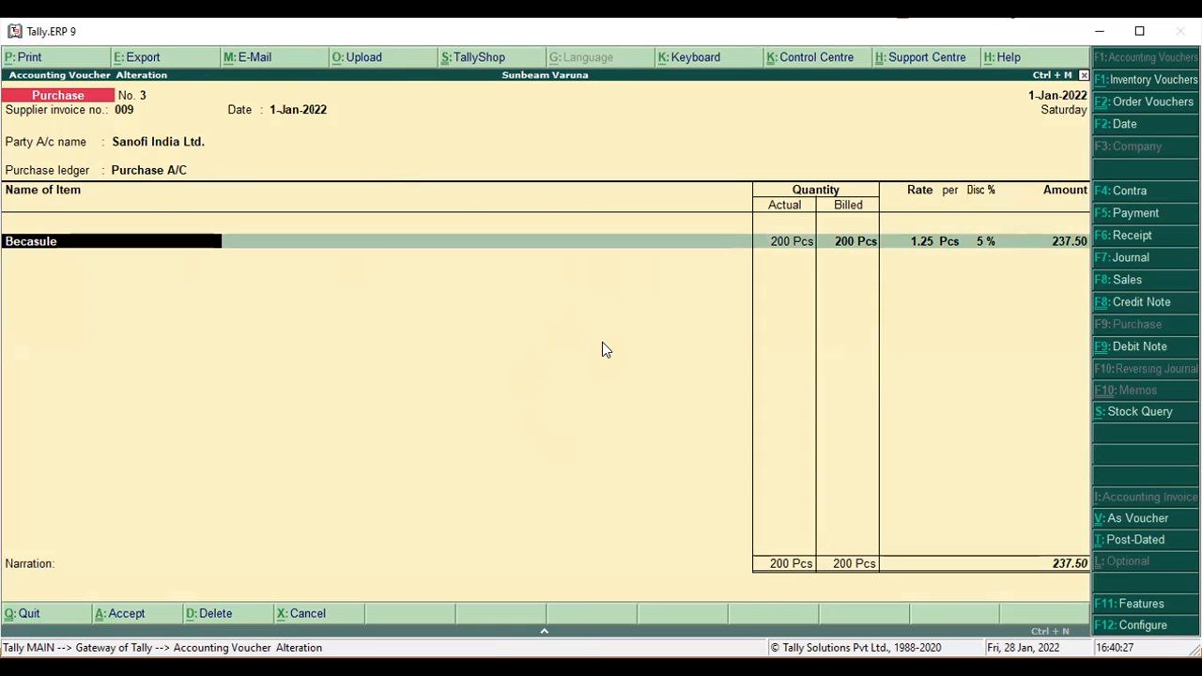
{"action": "key", "text": "alt+p"}
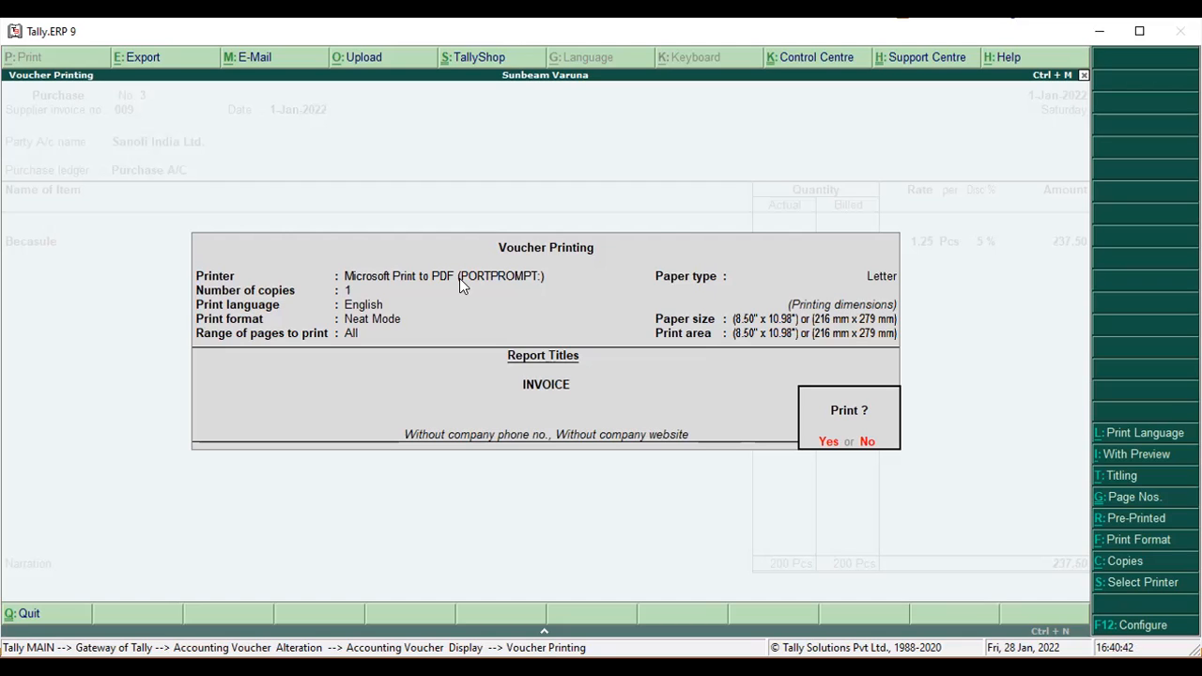
{"action": "key", "text": "Return"}
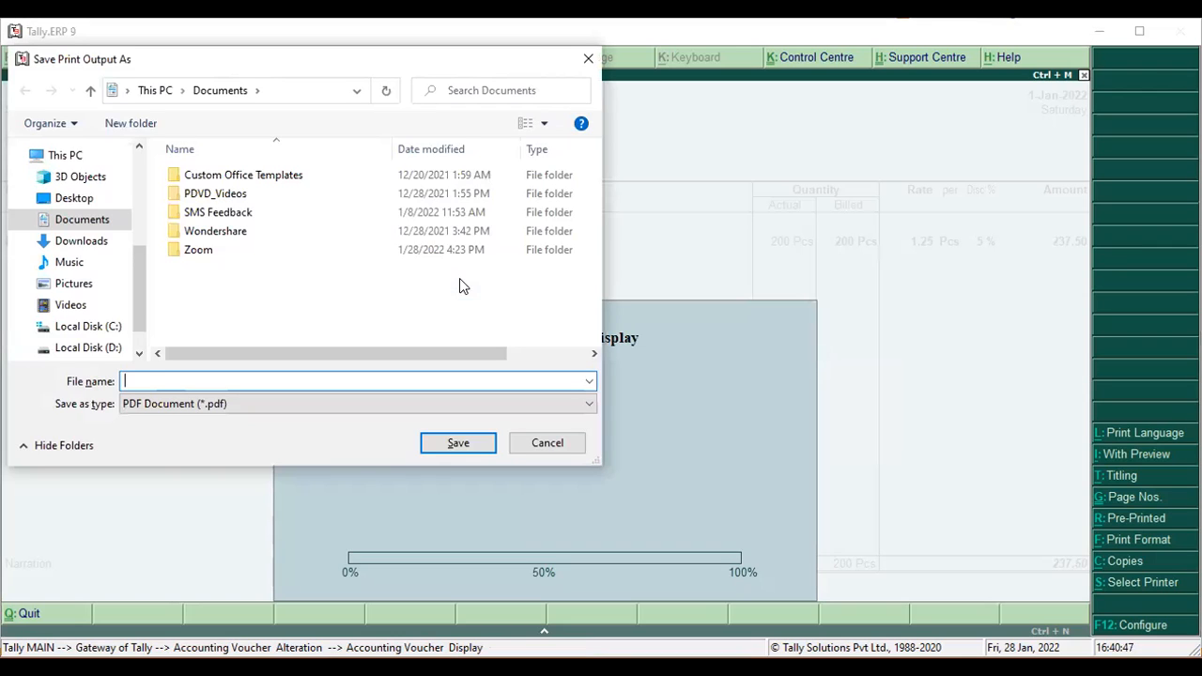
{"action": "type", "text": "purchase01"}
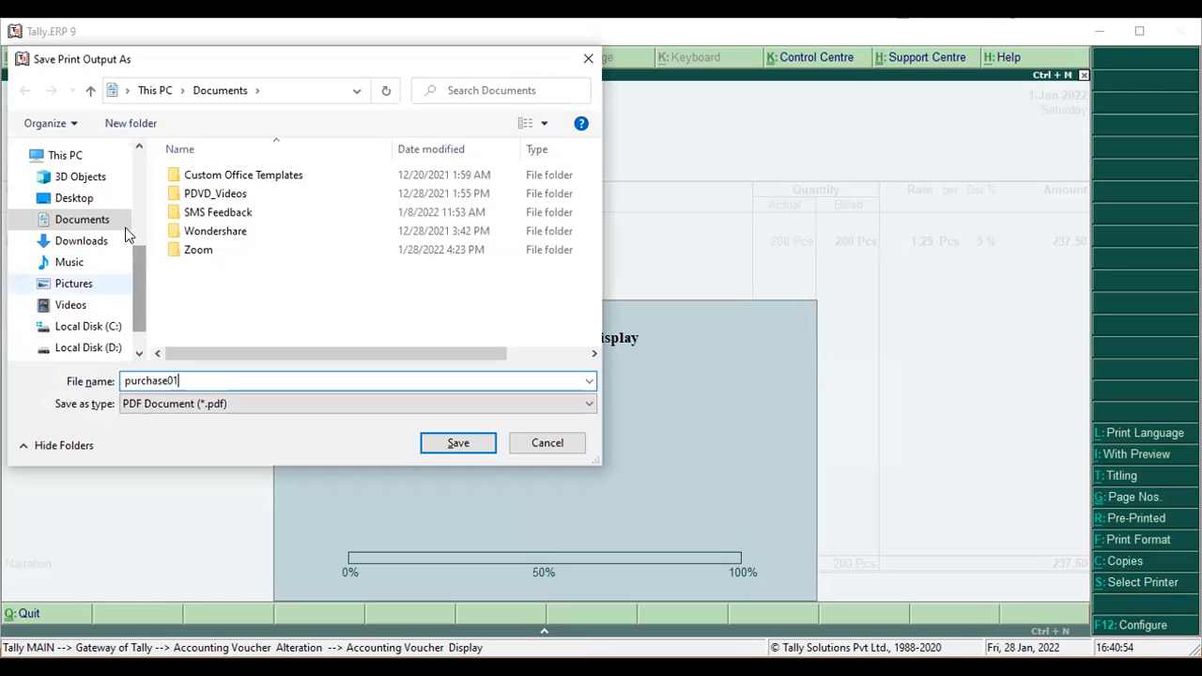
{"action": "left_click", "coordinate": [79, 197]}
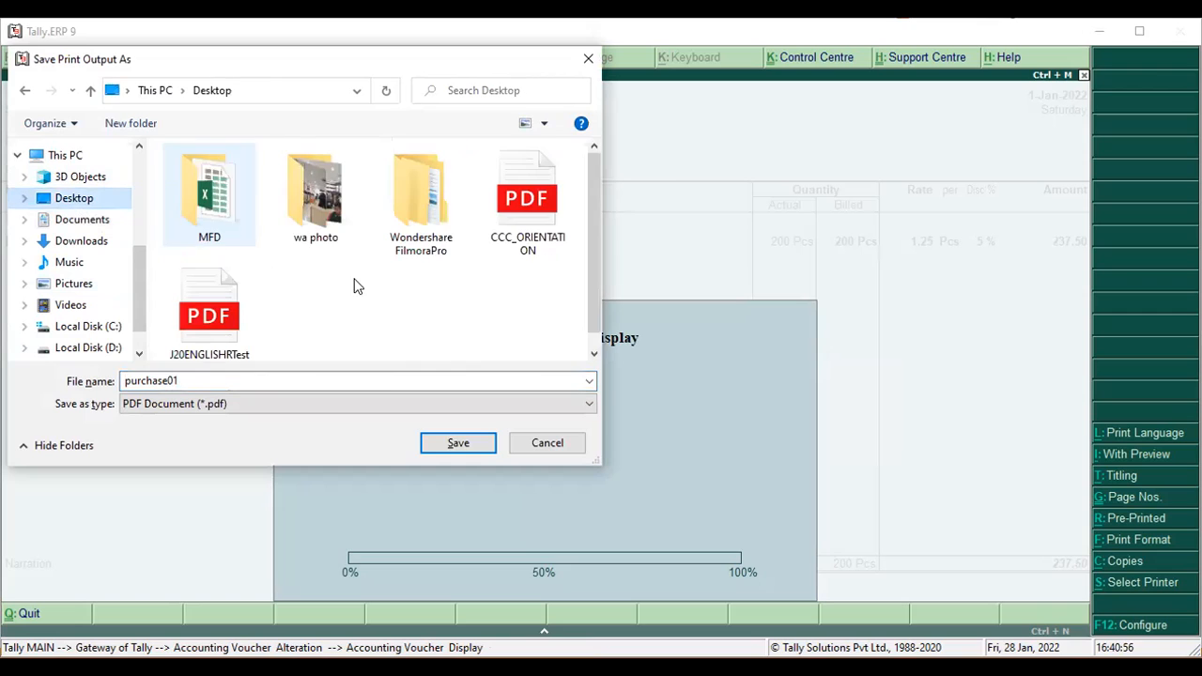
{"action": "left_click", "coordinate": [458, 443]}
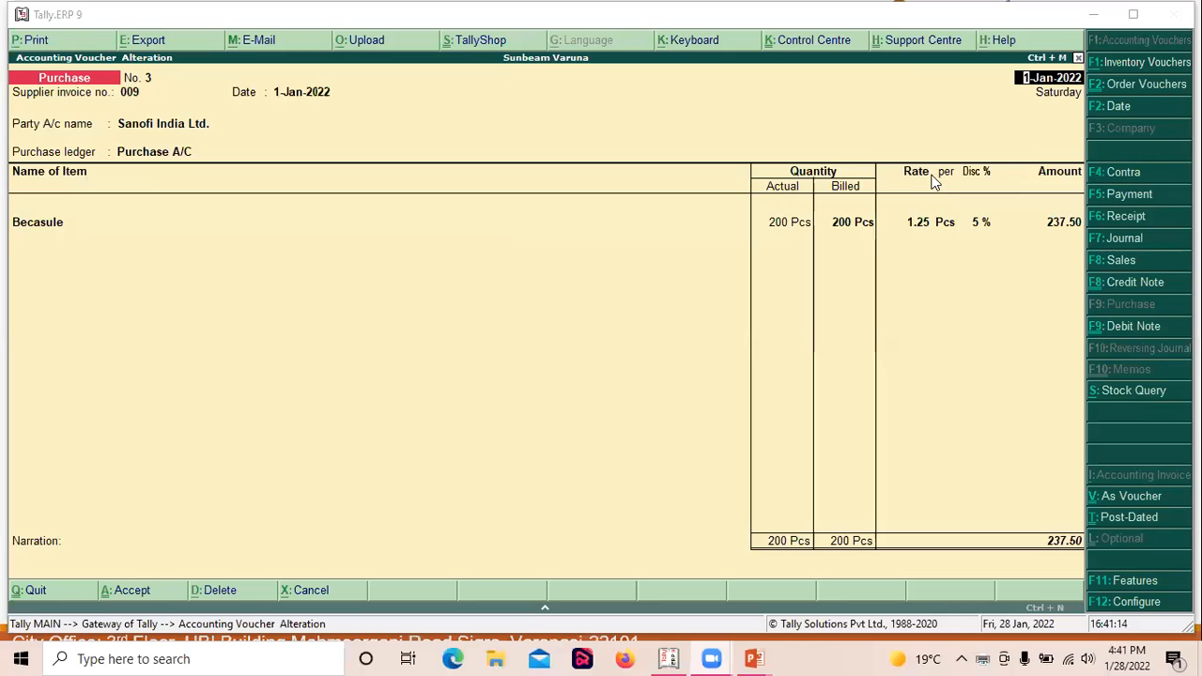
Open the purchase01 PDF from the desktop and examine the invoice's batch, quantity, rate, discount and total
{"action": "left_click", "coordinate": [1101, 14]}
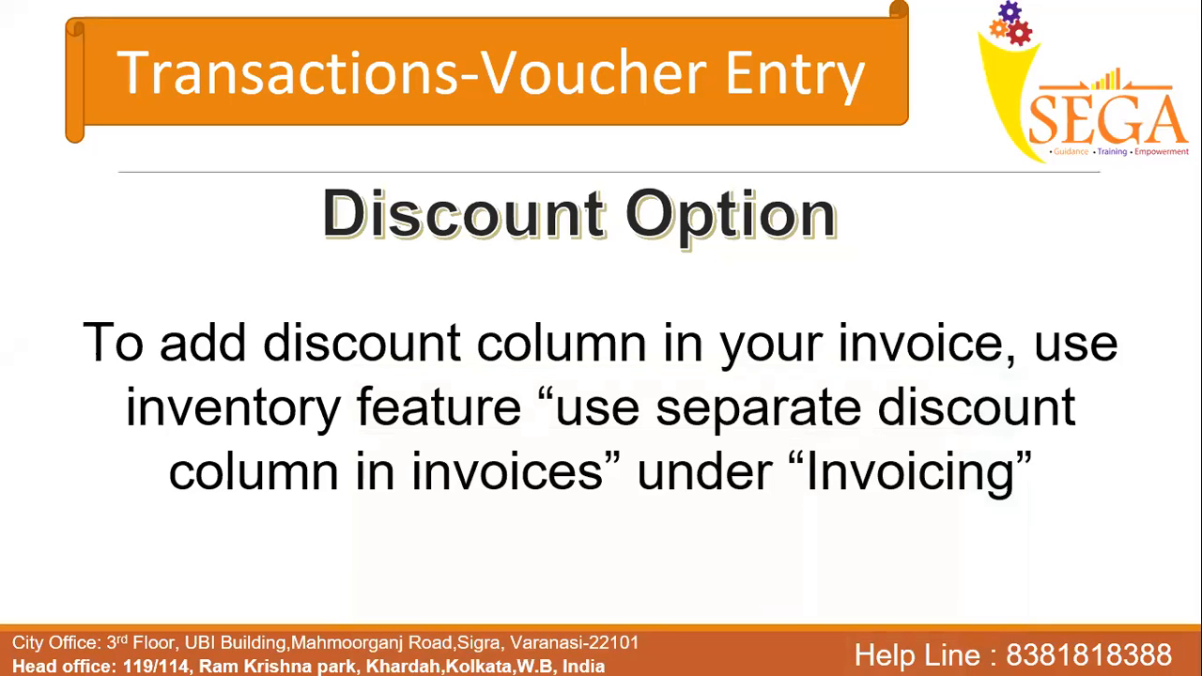
{"action": "key", "text": "Escape"}
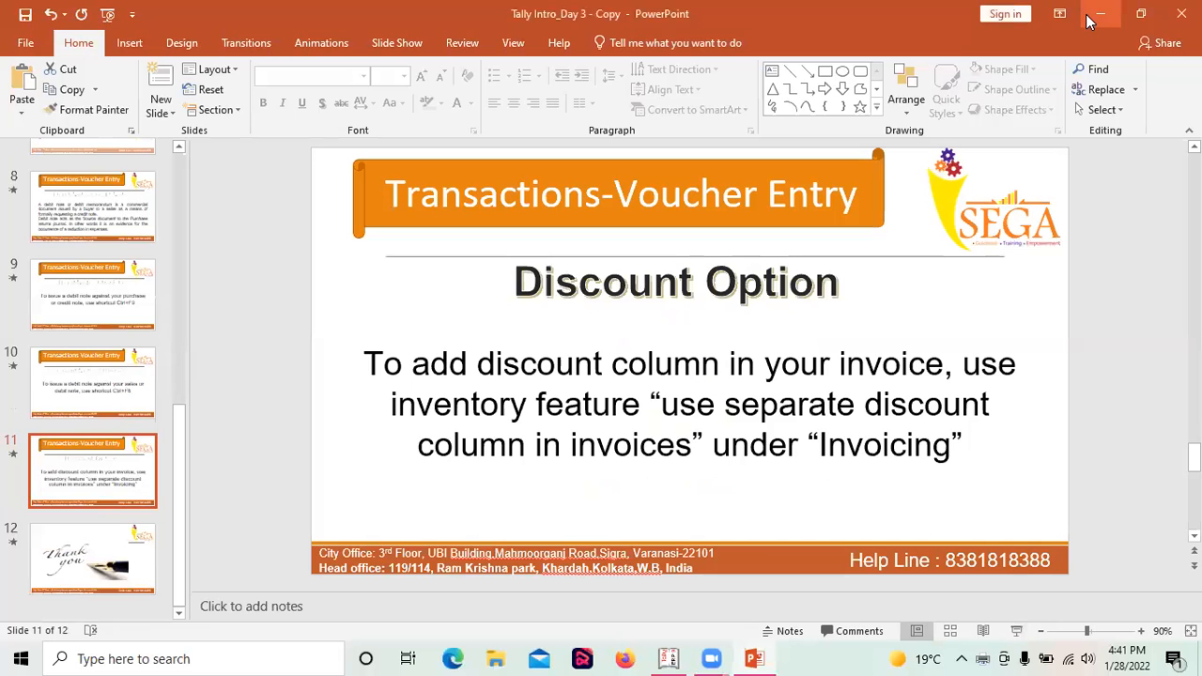
{"action": "left_click", "coordinate": [1089, 19]}
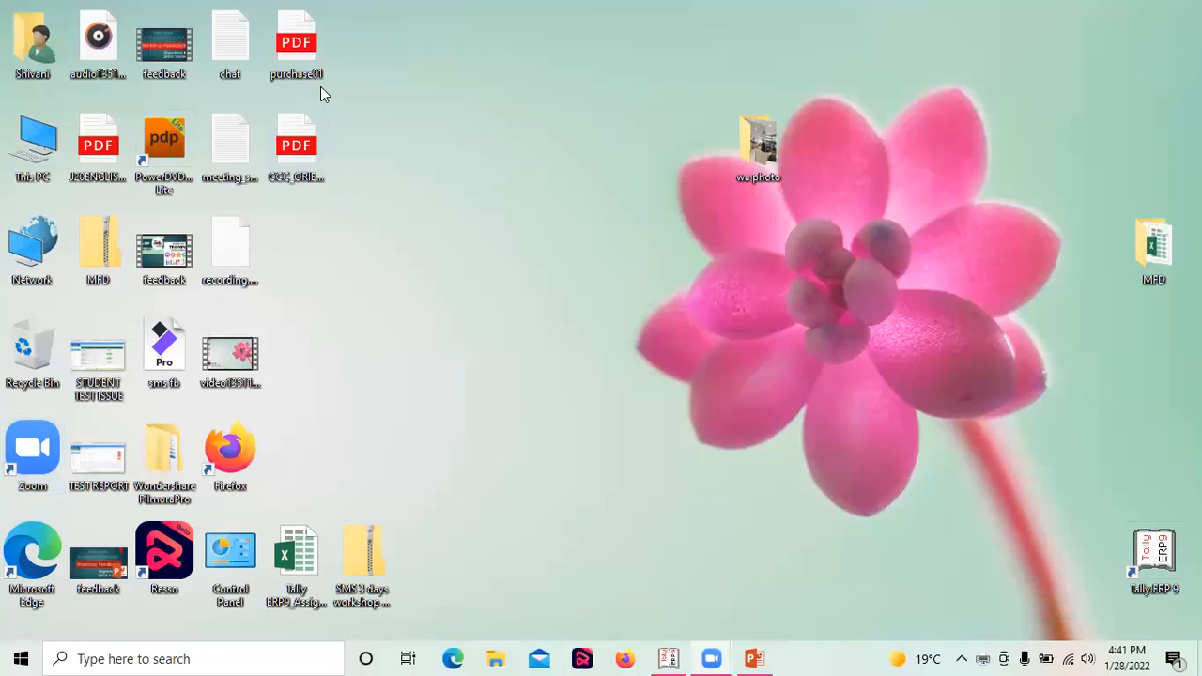
{"action": "double_click", "coordinate": [293, 47]}
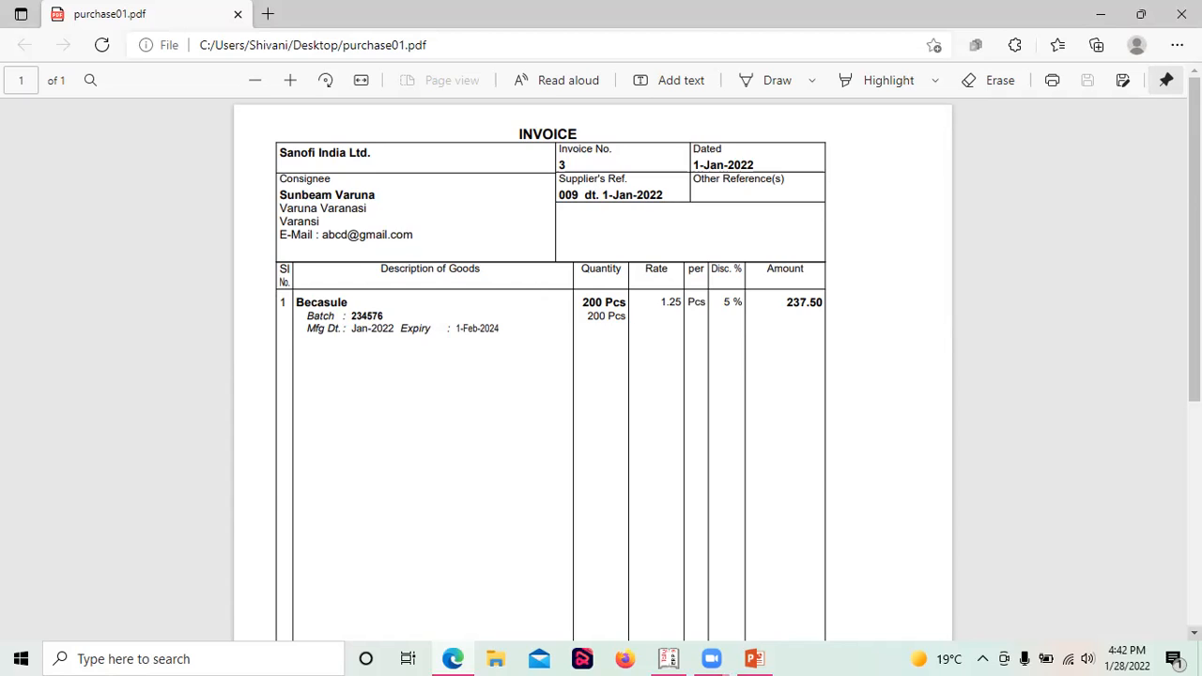
{"action": "scroll", "coordinate": [806, 477], "scroll_direction": "down", "scroll_amount": 5}
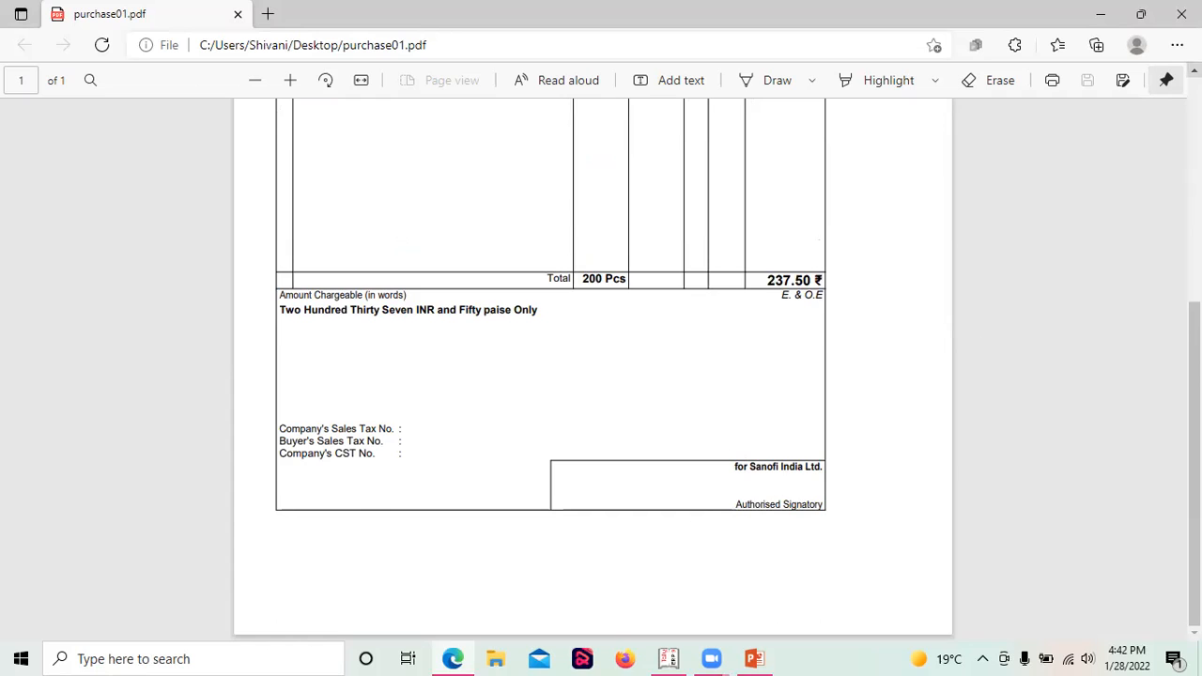
{"action": "scroll", "coordinate": [593, 375], "scroll_direction": "up", "scroll_amount": 5}
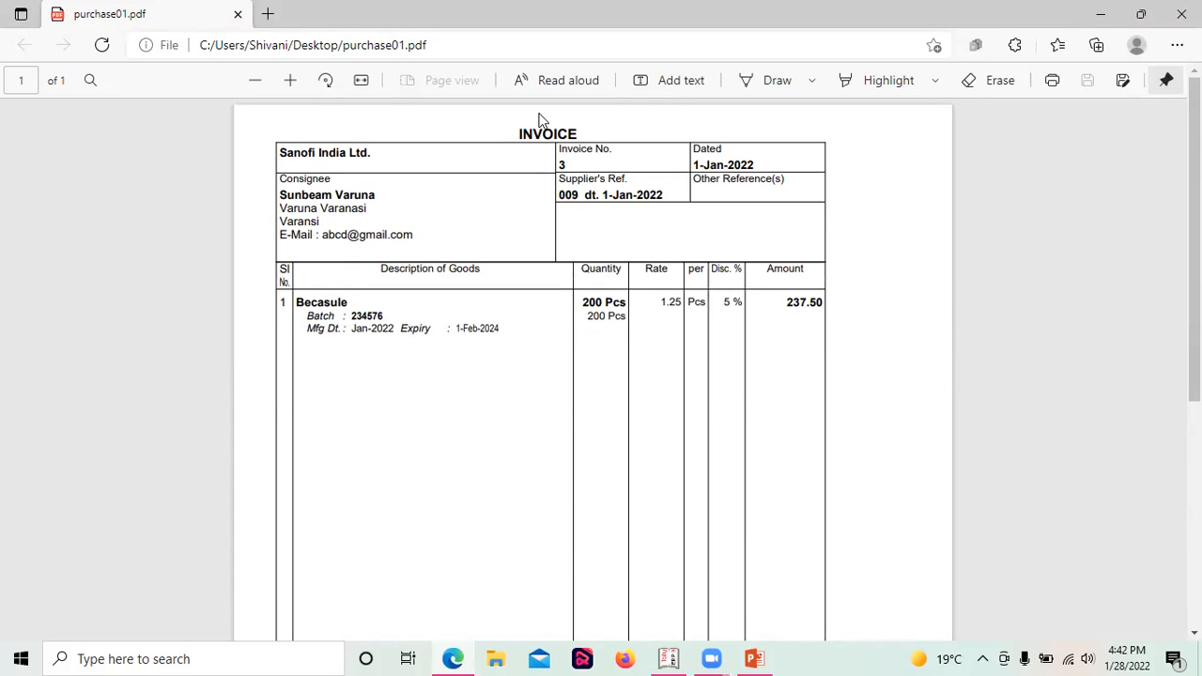
Switch from the PDF invoice back to Tally.ERP 9
{"action": "key", "text": "alt+Tab"}
{"action": "key", "text": "alt+Tab"}
{"action": "key", "text": "alt+Tab"}
{"action": "key", "text": "alt+Tab"}
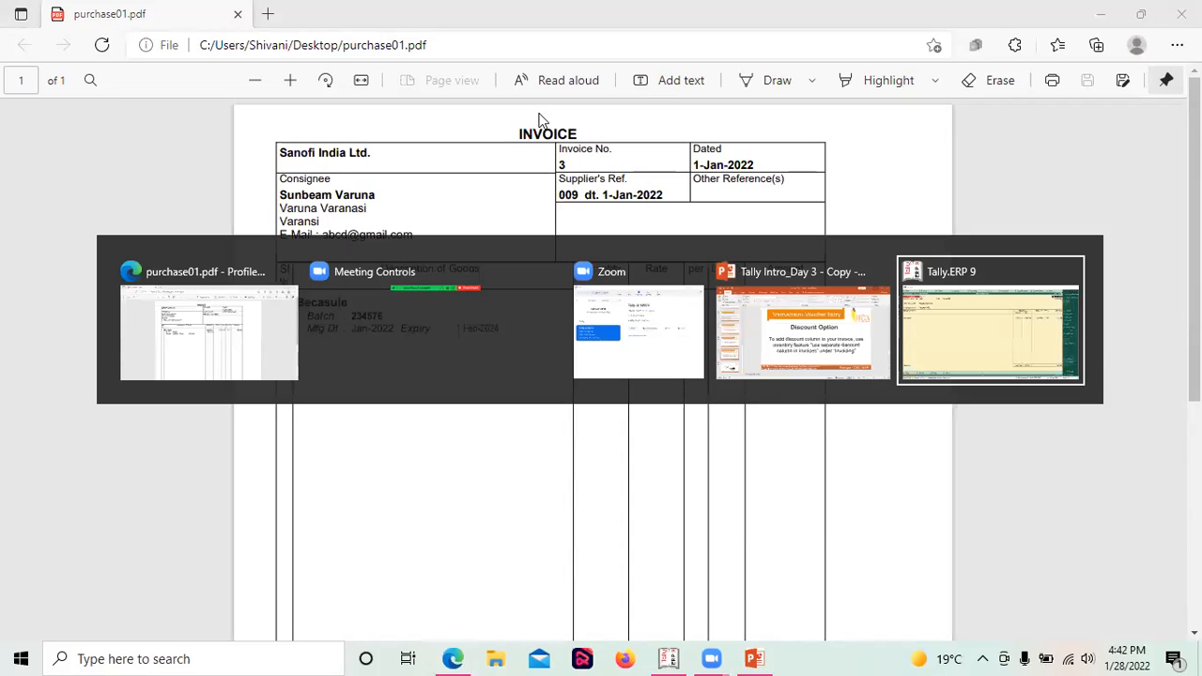